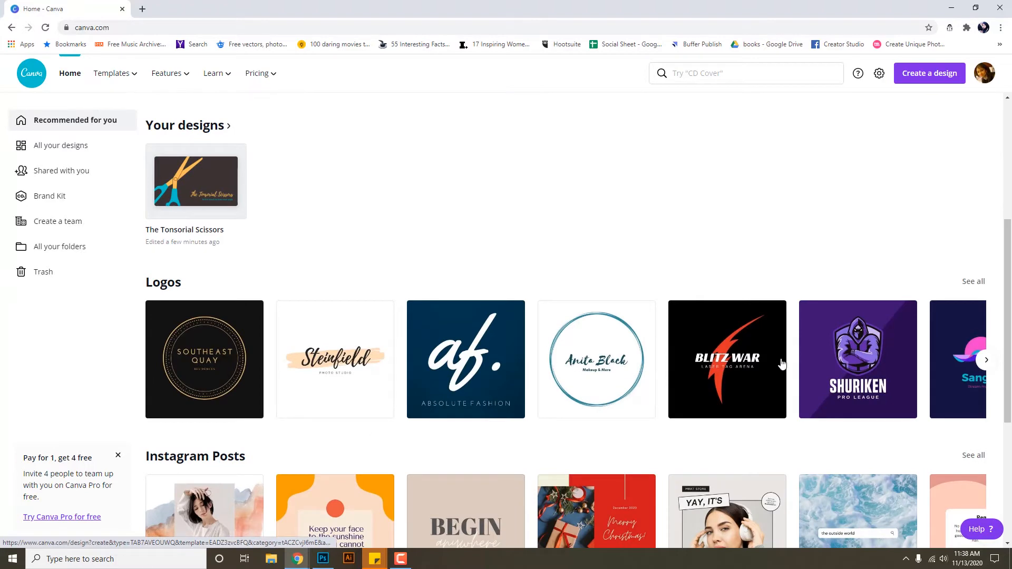
Scroll the home page down to the Posters row and page along to more poster templates.
{"action": "scroll", "coordinate": [781, 357], "scroll_direction": "down", "scroll_amount": 3}
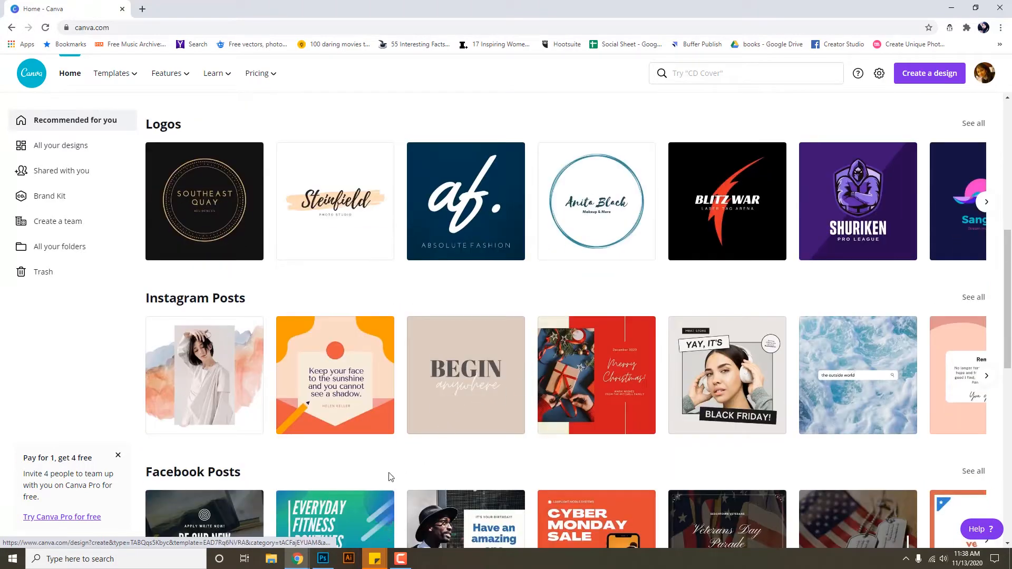
{"action": "scroll", "coordinate": [402, 435], "scroll_direction": "down", "scroll_amount": 3}
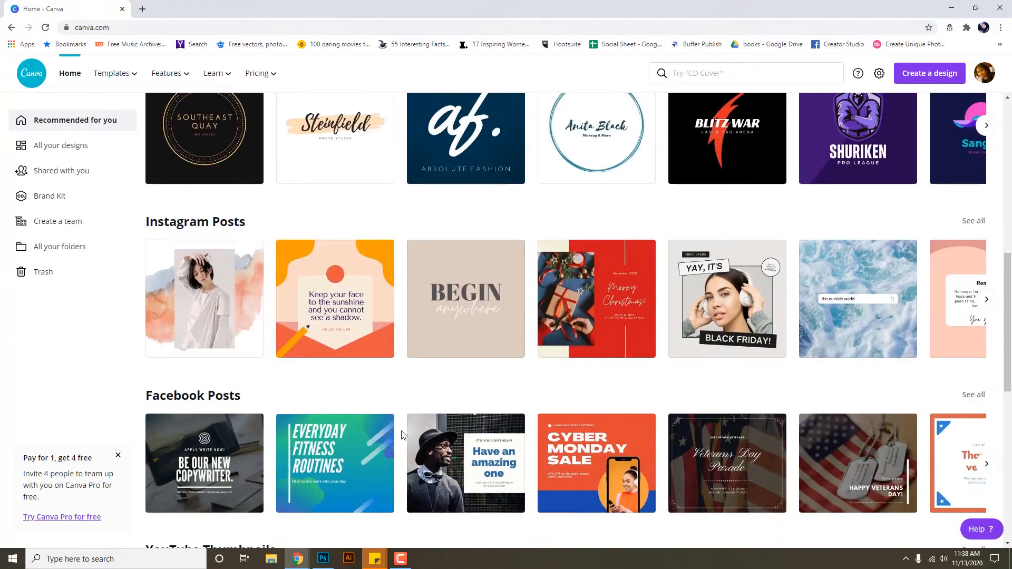
{"action": "scroll", "coordinate": [228, 453], "scroll_direction": "down", "scroll_amount": 3}
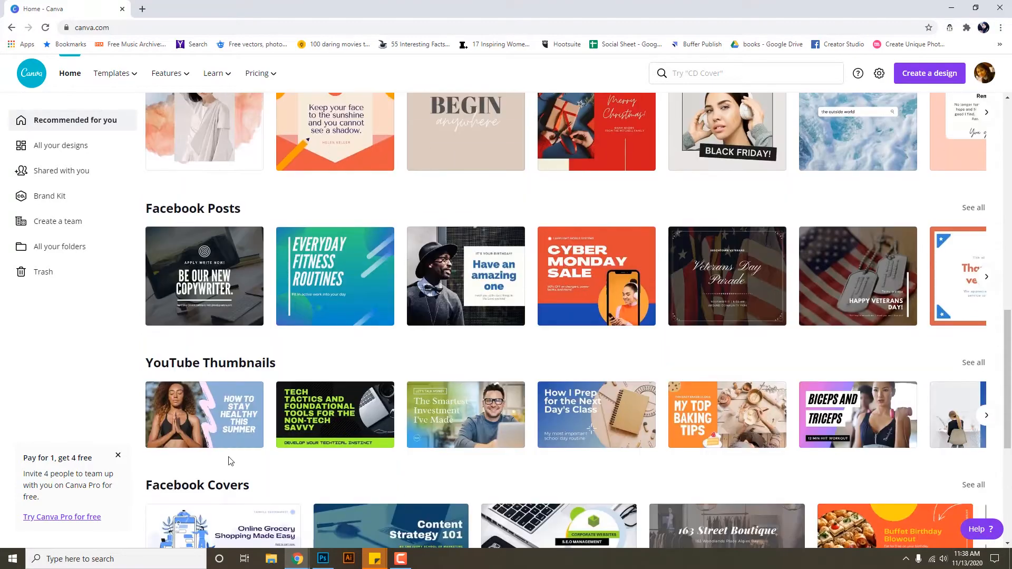
{"action": "scroll", "coordinate": [208, 452], "scroll_direction": "down", "scroll_amount": 2}
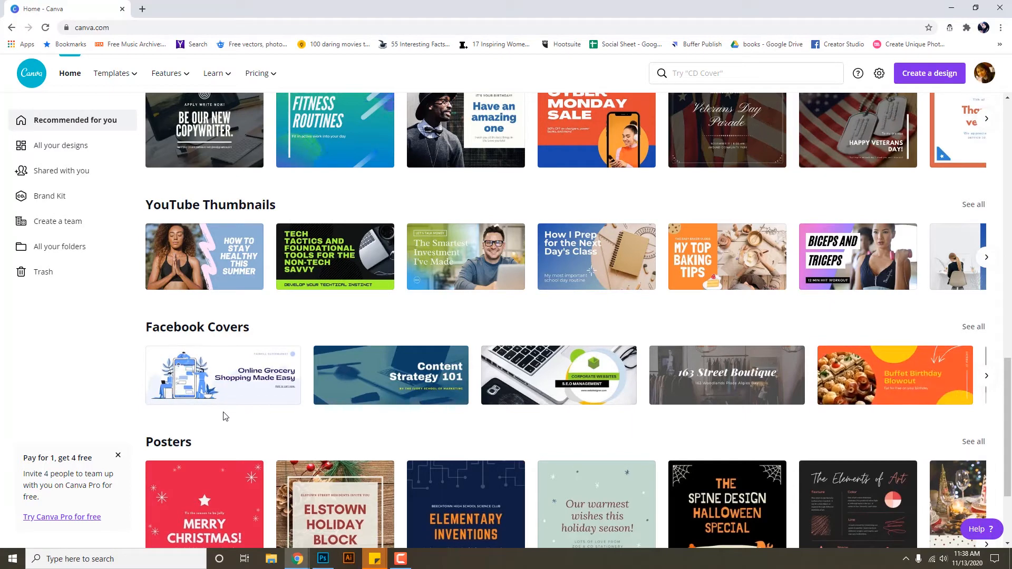
{"action": "scroll", "coordinate": [225, 417], "scroll_direction": "down", "scroll_amount": 2}
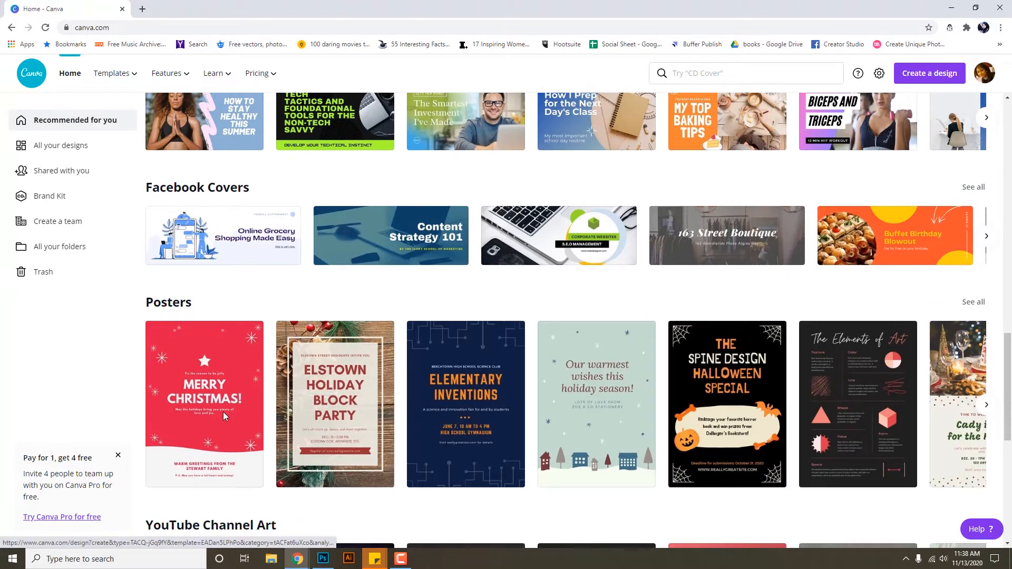
{"action": "scroll", "coordinate": [224, 421], "scroll_direction": "down", "scroll_amount": 2}
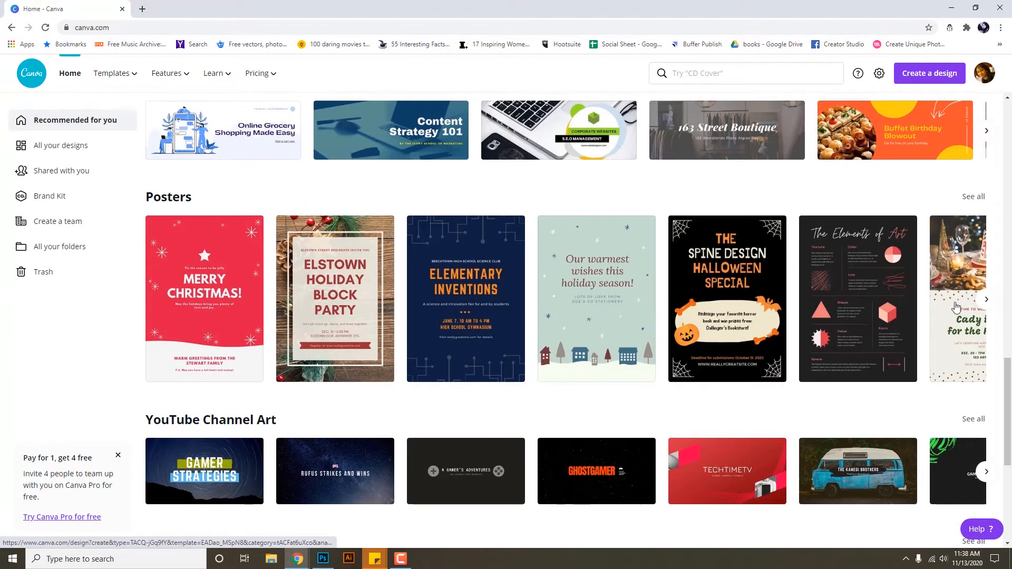
{"action": "left_click", "coordinate": [989, 300]}
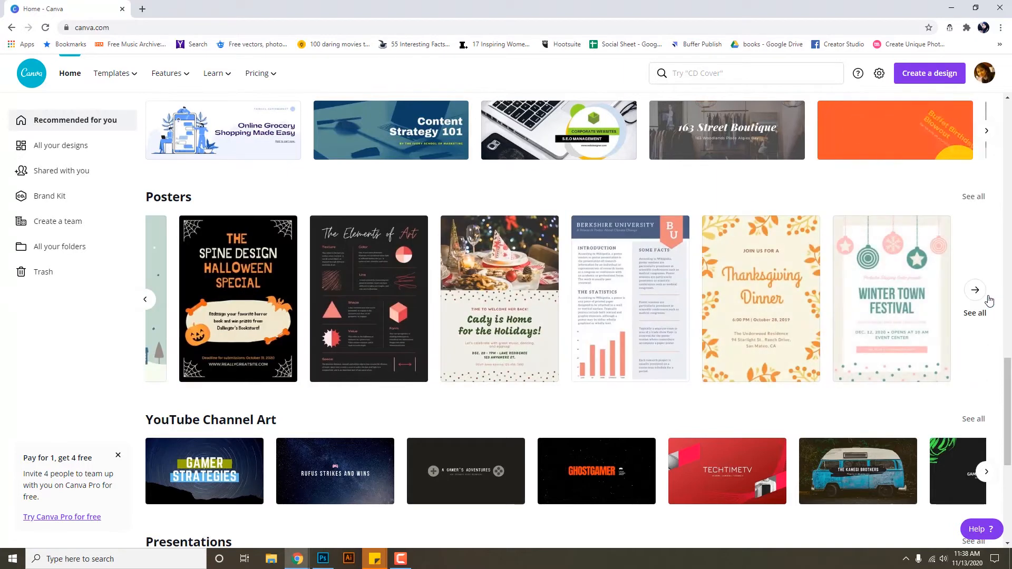
Open all Poster templates and scroll through designs like Earth Day, Diwali and Recycling 101.
{"action": "left_click", "coordinate": [983, 299]}
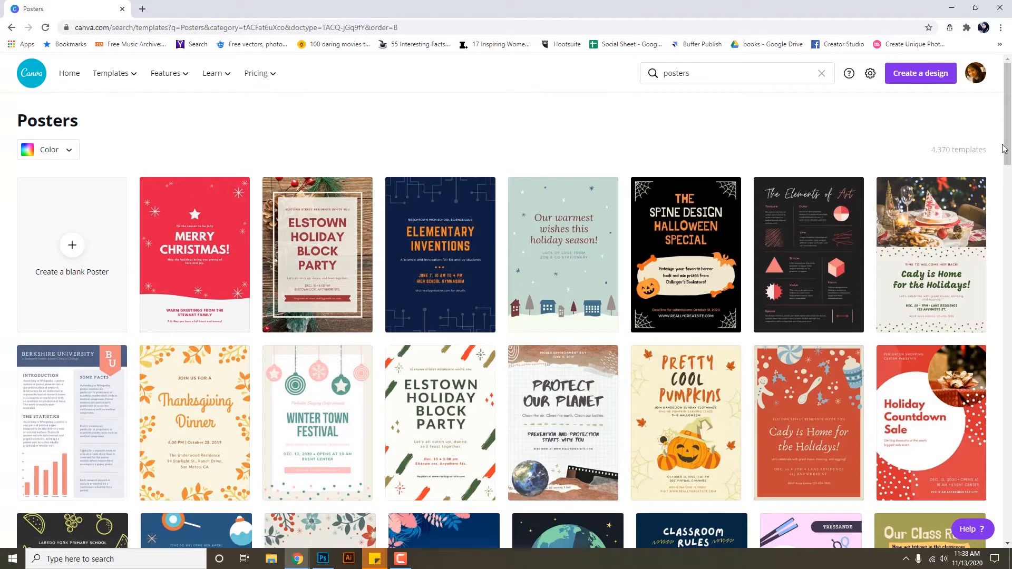
{"action": "left_click_drag", "start_coordinate": [1004, 148], "coordinate": [1009, 158]}
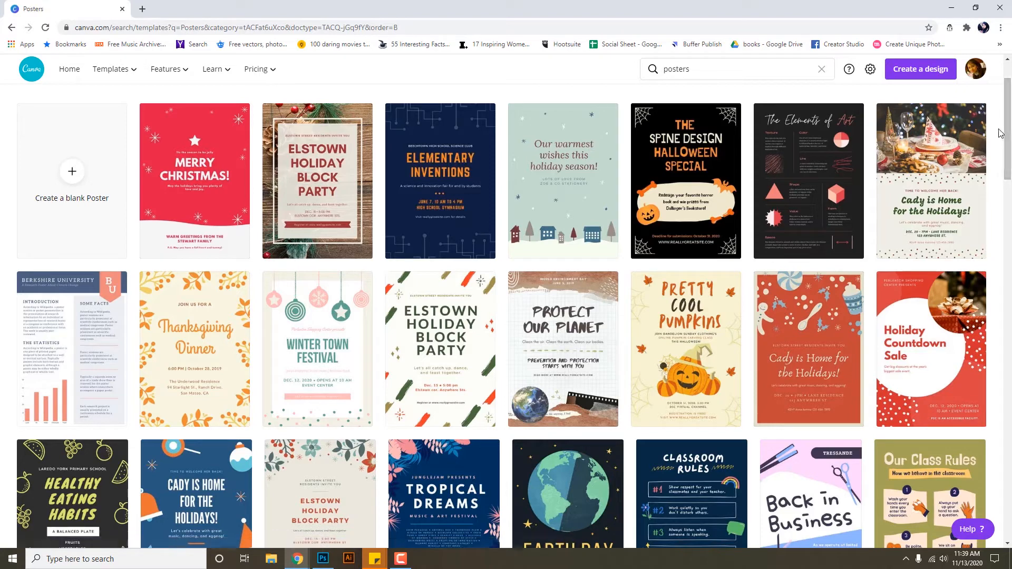
{"action": "left_click_drag", "start_coordinate": [1008, 136], "coordinate": [1009, 181]}
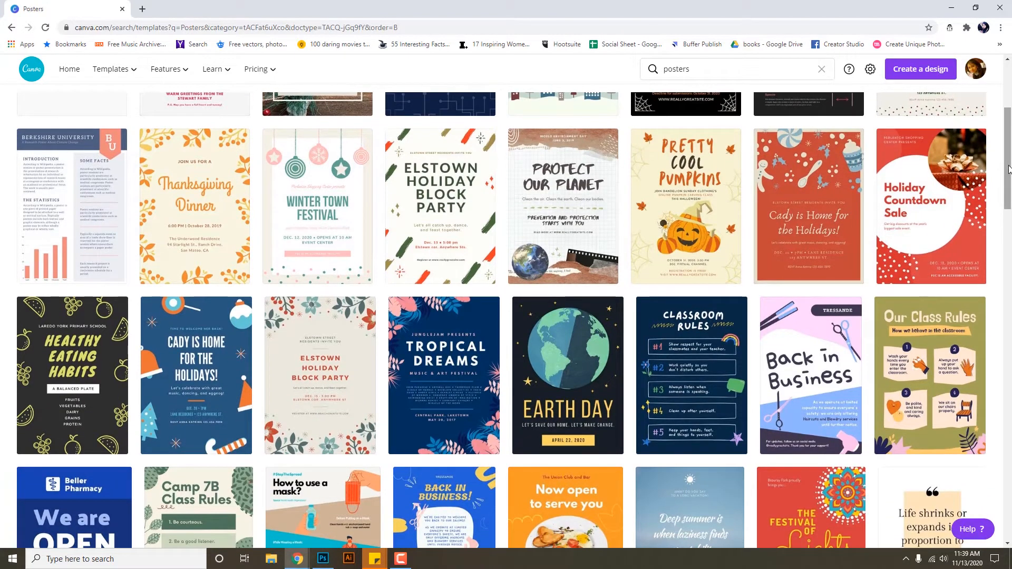
{"action": "left_click_drag", "start_coordinate": [1008, 169], "coordinate": [1008, 180]}
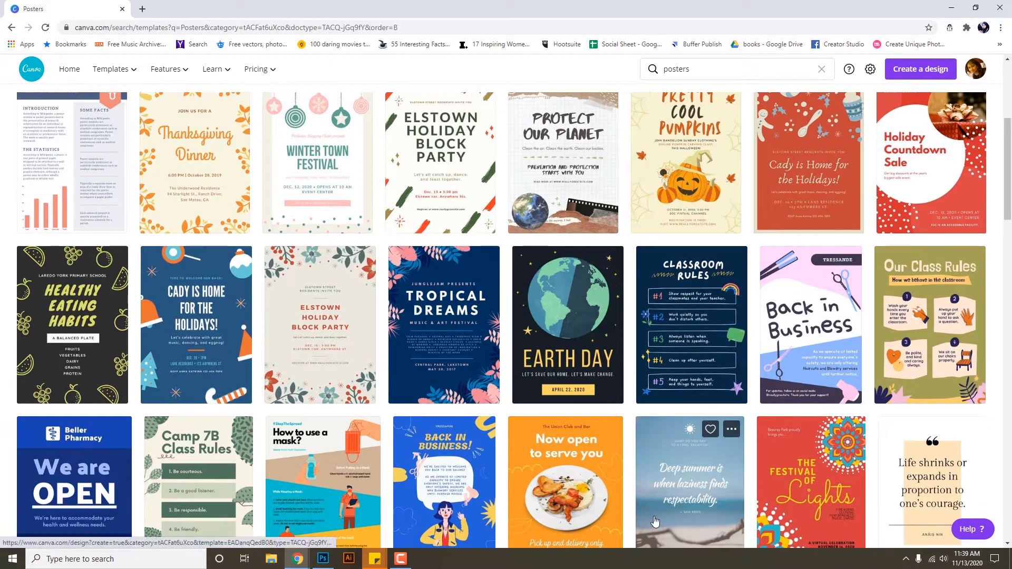
{"action": "left_click_drag", "start_coordinate": [1010, 203], "coordinate": [1010, 311]}
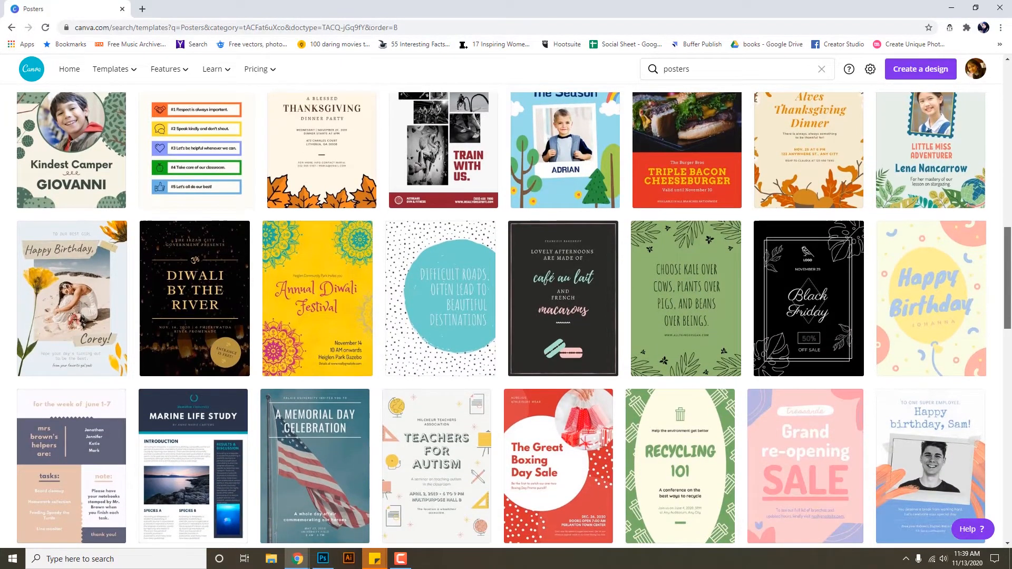
Open the Mint Green Leaves 'Choose kale over cows' vegan poster template in the editor.
{"action": "left_click", "coordinate": [669, 312]}
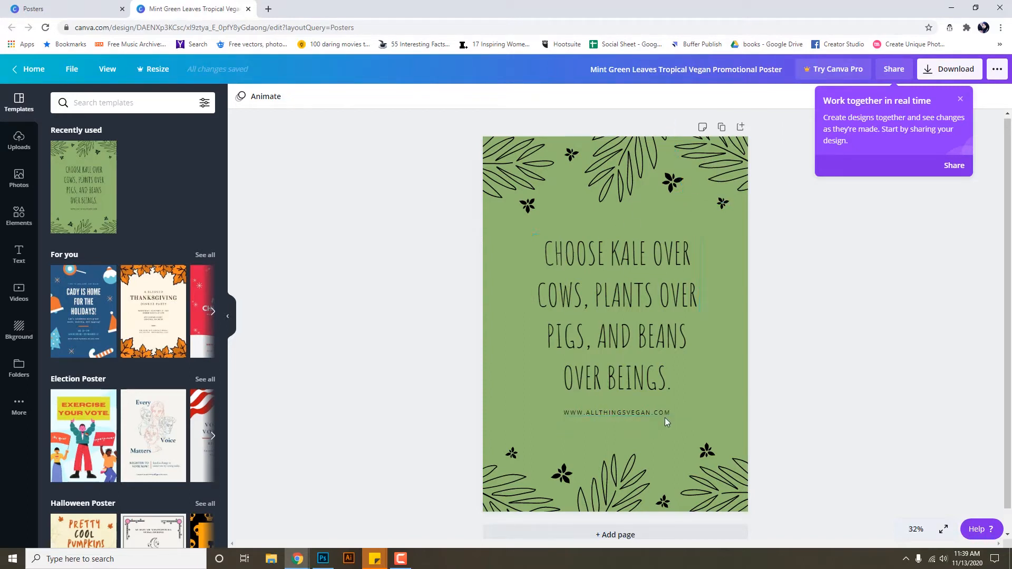
{"action": "left_click", "coordinate": [400, 558]}
Make the poster background Turquoise blue #5ce1e6, then select the top leaf clusters.
{"action": "left_click", "coordinate": [720, 339]}
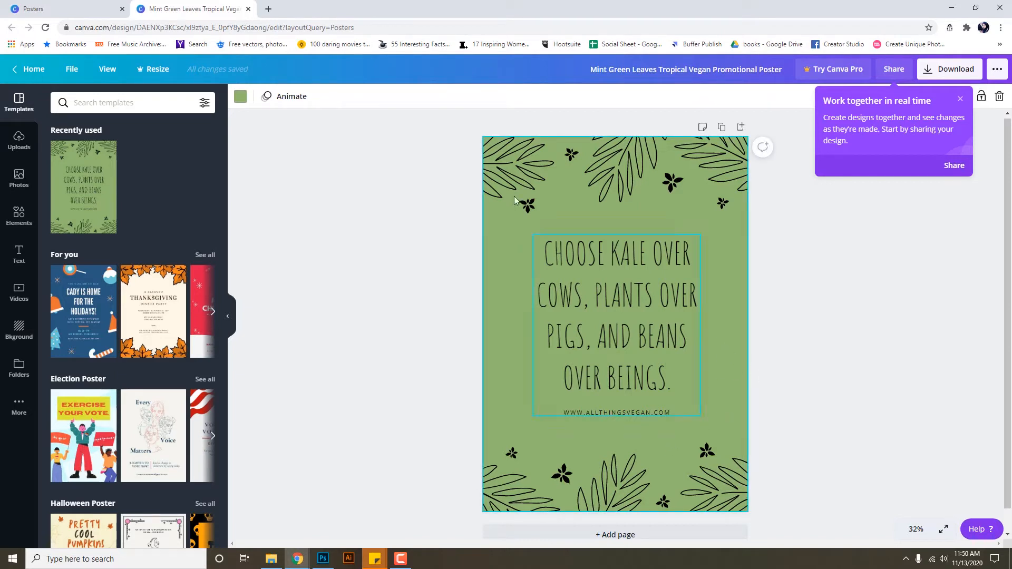
{"action": "left_click", "coordinate": [241, 98]}
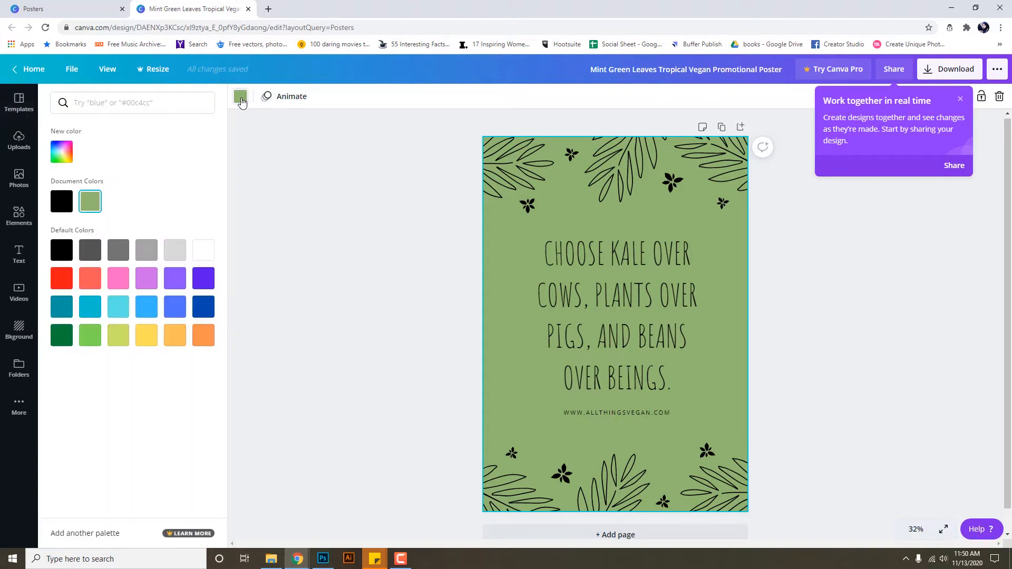
{"action": "left_click", "coordinate": [125, 314]}
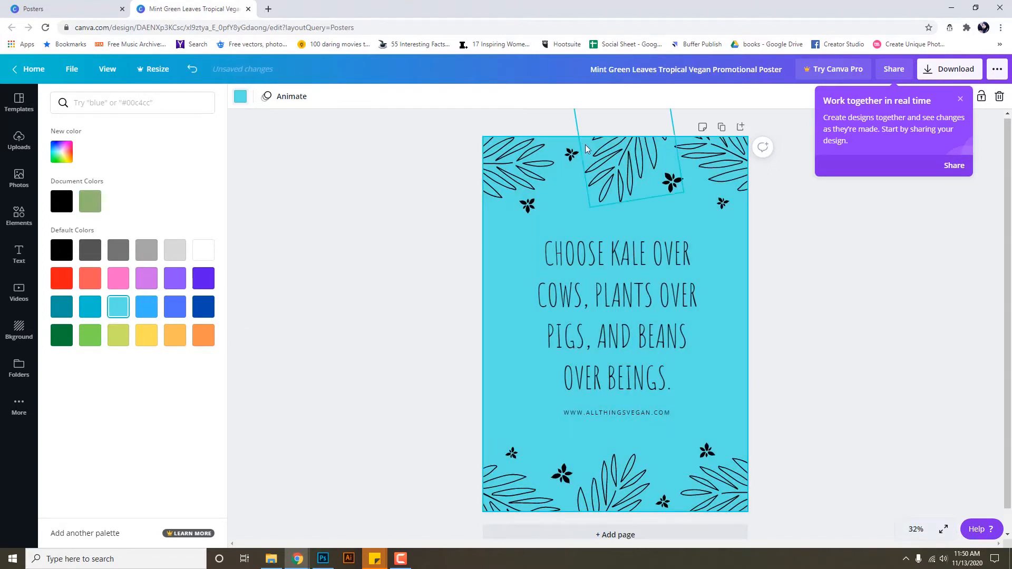
{"action": "left_click", "coordinate": [529, 174]}
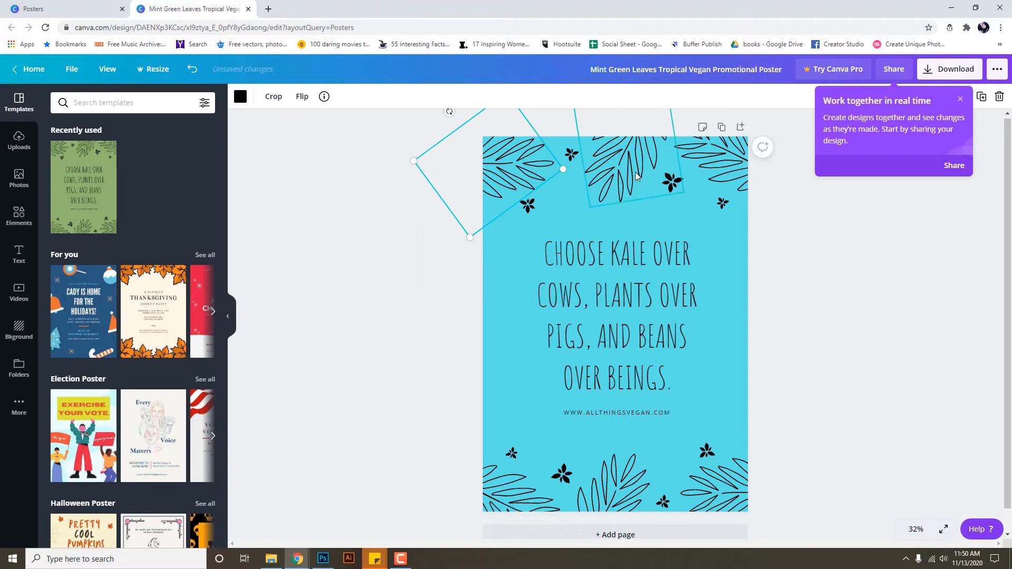
{"action": "left_click", "coordinate": [710, 161]}
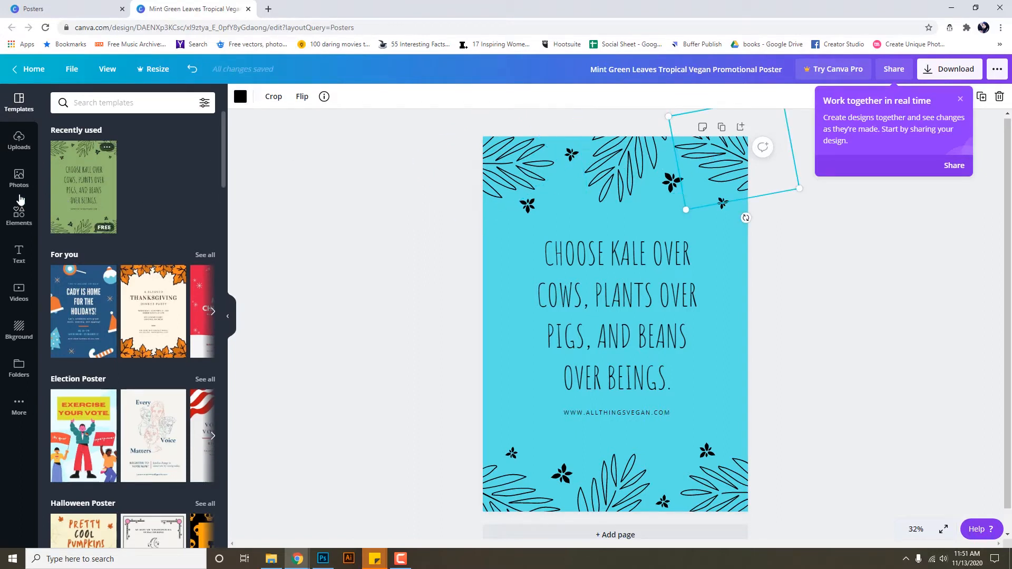
Browse the Elements, Photos, Text and Videos libraries, scrolling through the text styles.
{"action": "left_click", "coordinate": [20, 216]}
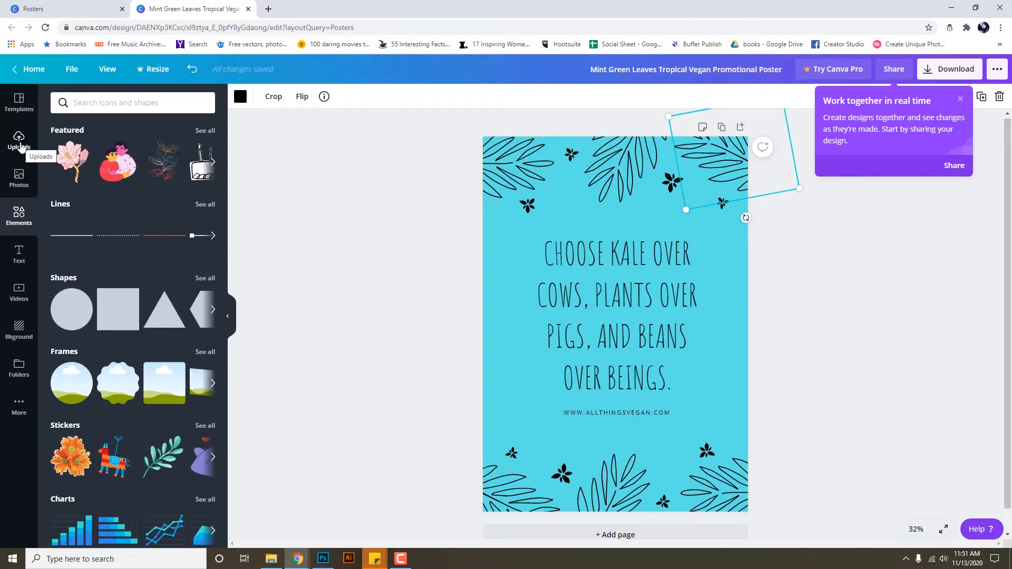
{"action": "left_click", "coordinate": [19, 179]}
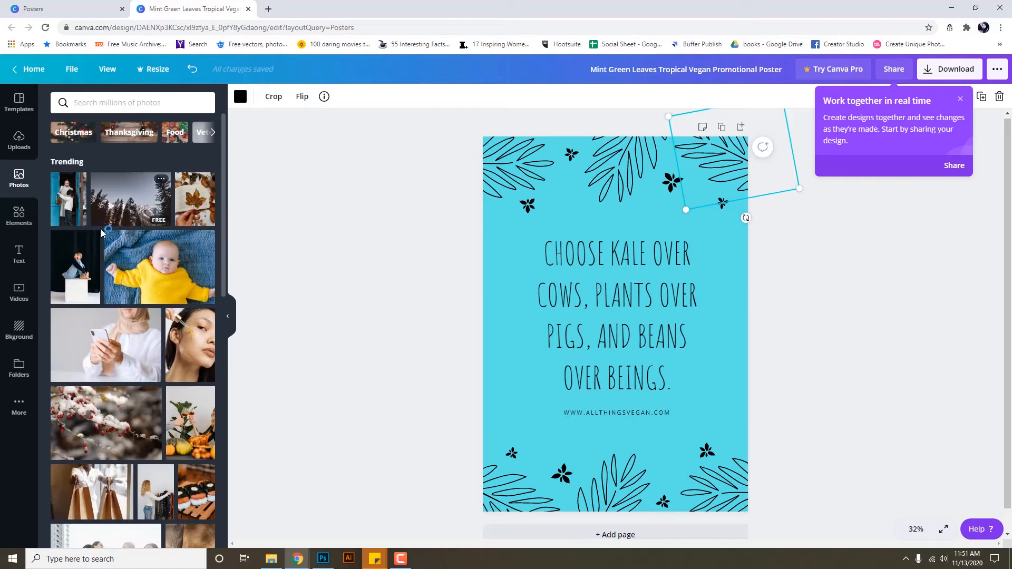
{"action": "left_click", "coordinate": [19, 259]}
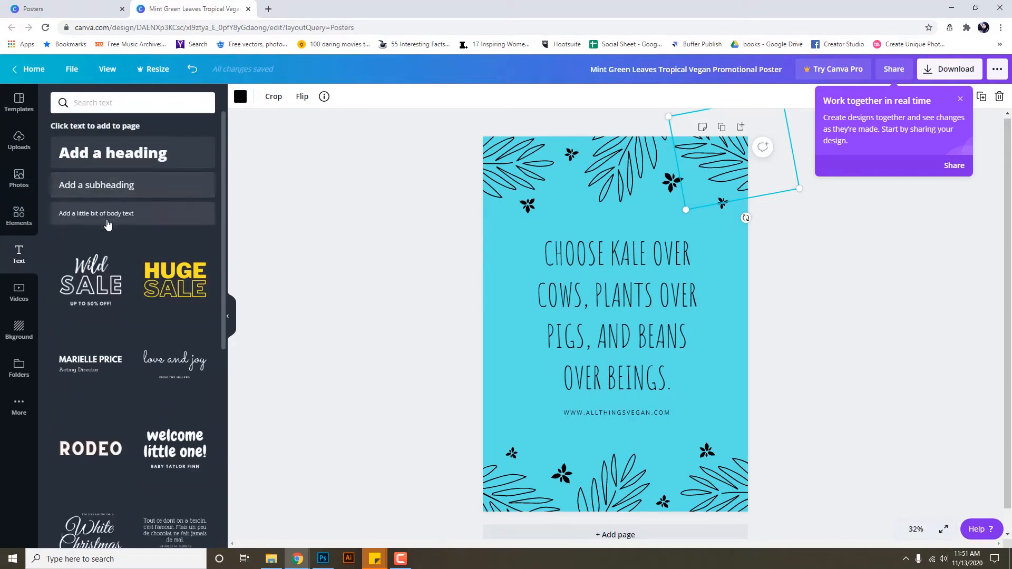
{"action": "scroll", "coordinate": [180, 288], "scroll_direction": "down", "scroll_amount": 1}
{"action": "scroll", "coordinate": [180, 289], "scroll_direction": "down", "scroll_amount": 2}
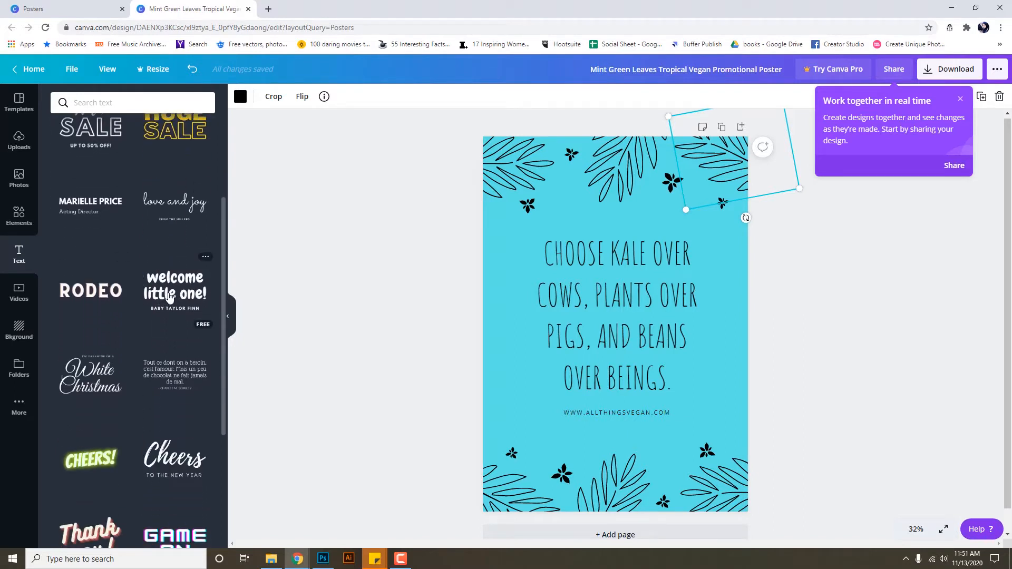
{"action": "scroll", "coordinate": [169, 297], "scroll_direction": "down", "scroll_amount": 3}
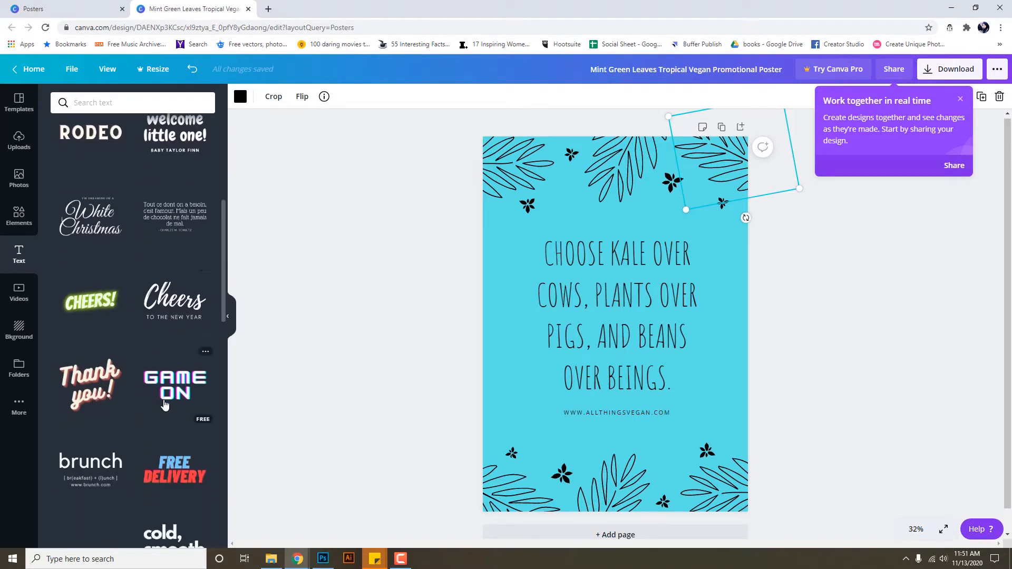
{"action": "scroll", "coordinate": [165, 405], "scroll_direction": "down", "scroll_amount": 3}
{"action": "left_click", "coordinate": [24, 300]}
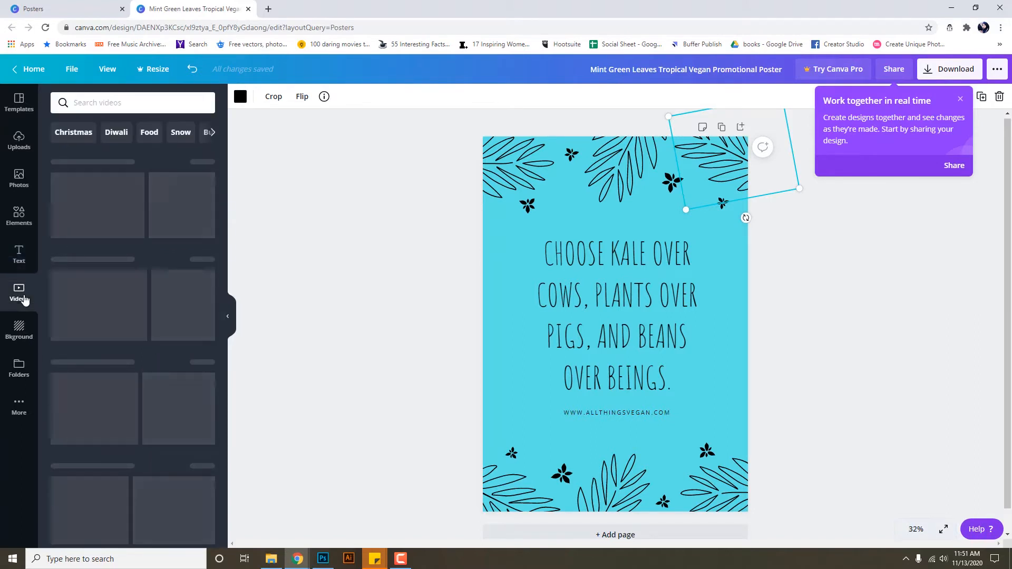
Open the Bkground library and select the poster's page background.
{"action": "left_click", "coordinate": [21, 332]}
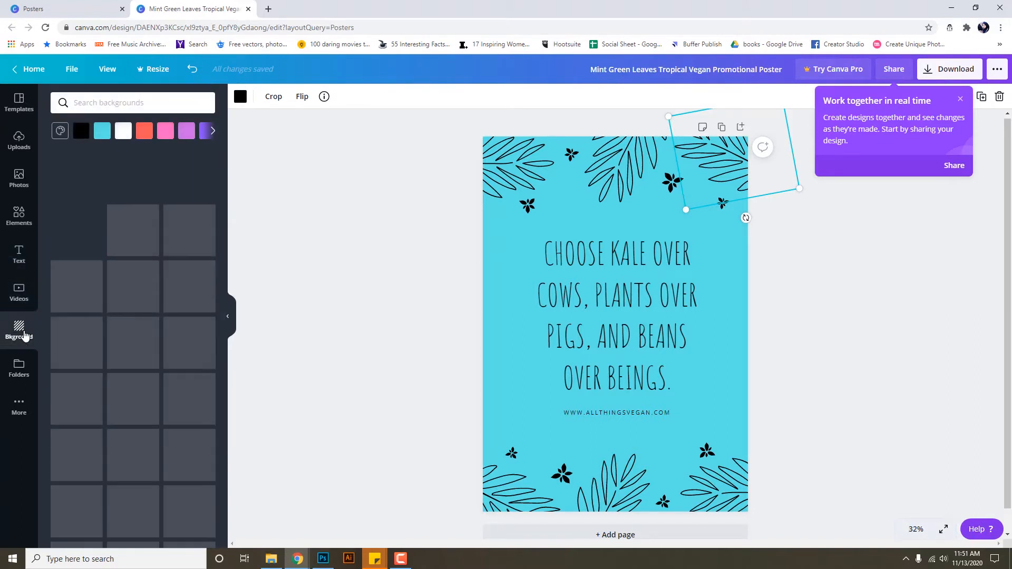
{"action": "left_click", "coordinate": [503, 319]}
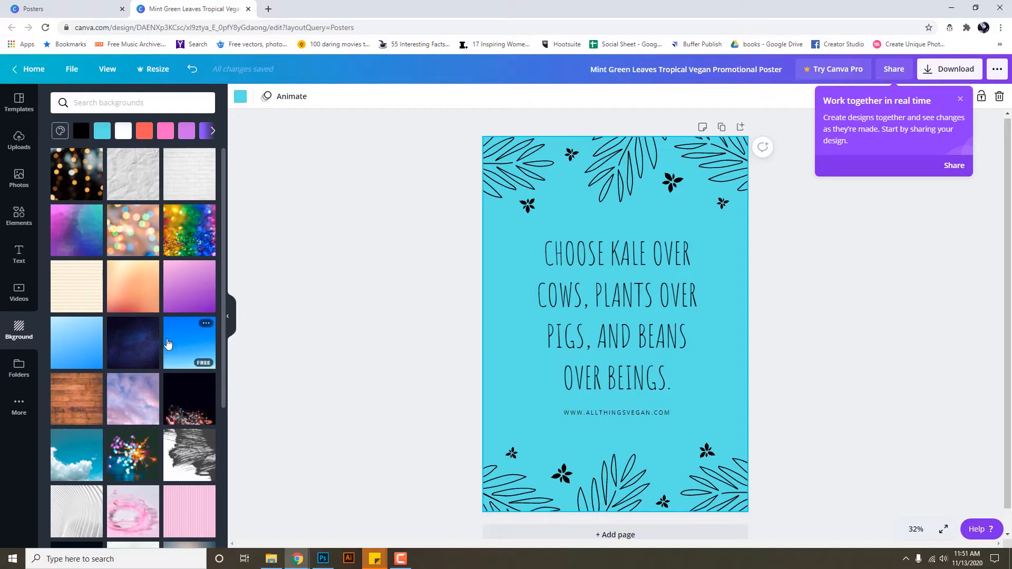
{"action": "scroll", "coordinate": [168, 344], "scroll_direction": "down", "scroll_amount": 1}
Apply the striped lined-paper background and push its brightness to 100 and contrast to 93.
{"action": "left_click", "coordinate": [79, 247]}
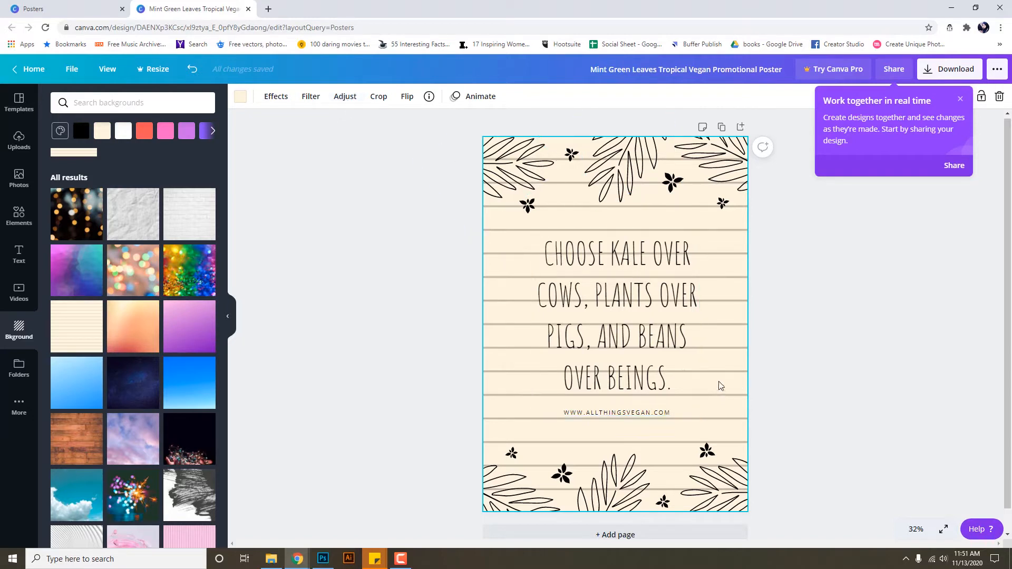
{"action": "left_click", "coordinate": [285, 101]}
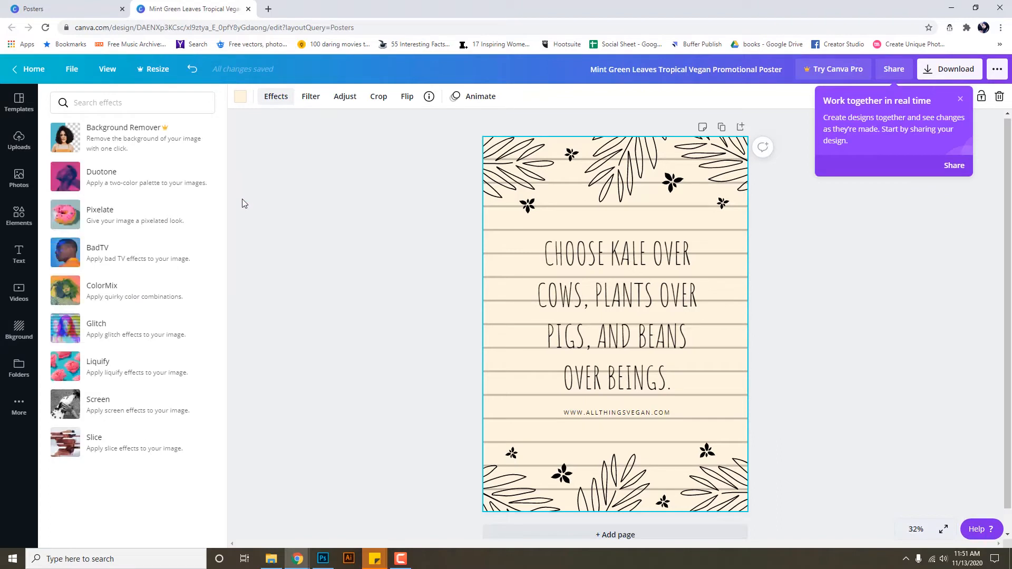
{"action": "left_click", "coordinate": [315, 99]}
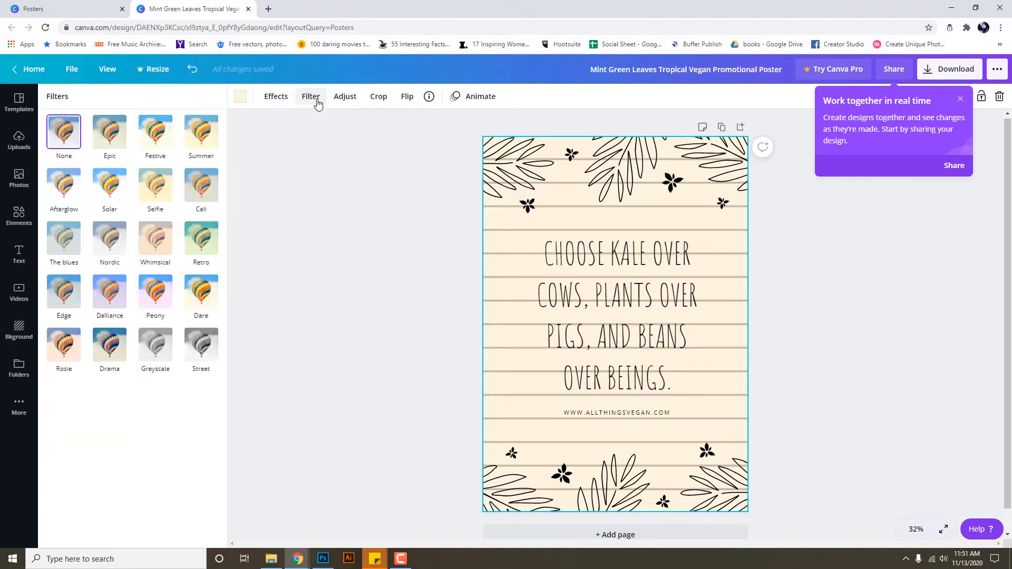
{"action": "left_click", "coordinate": [348, 98]}
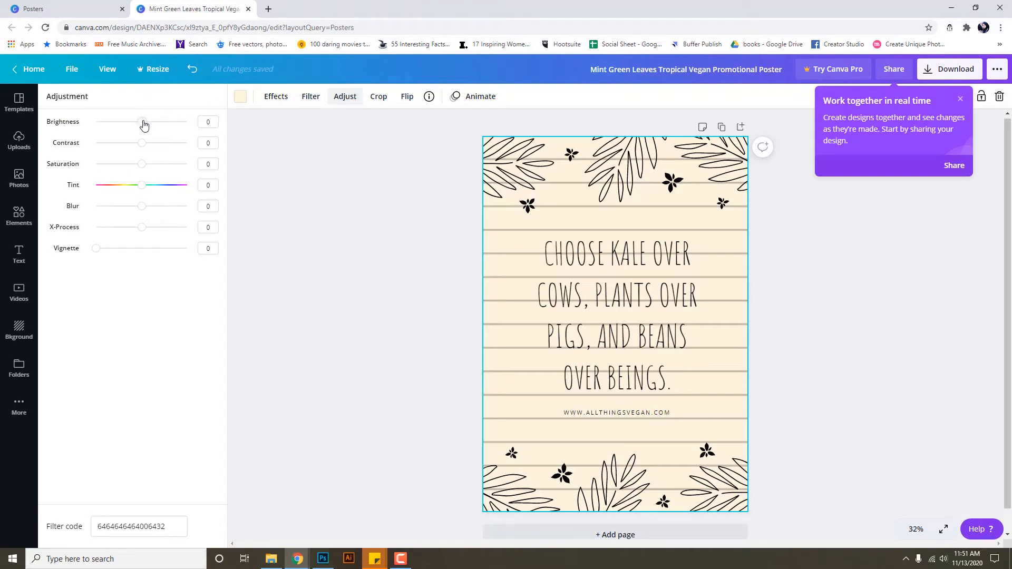
{"action": "left_click_drag", "start_coordinate": [144, 124], "coordinate": [173, 124]}
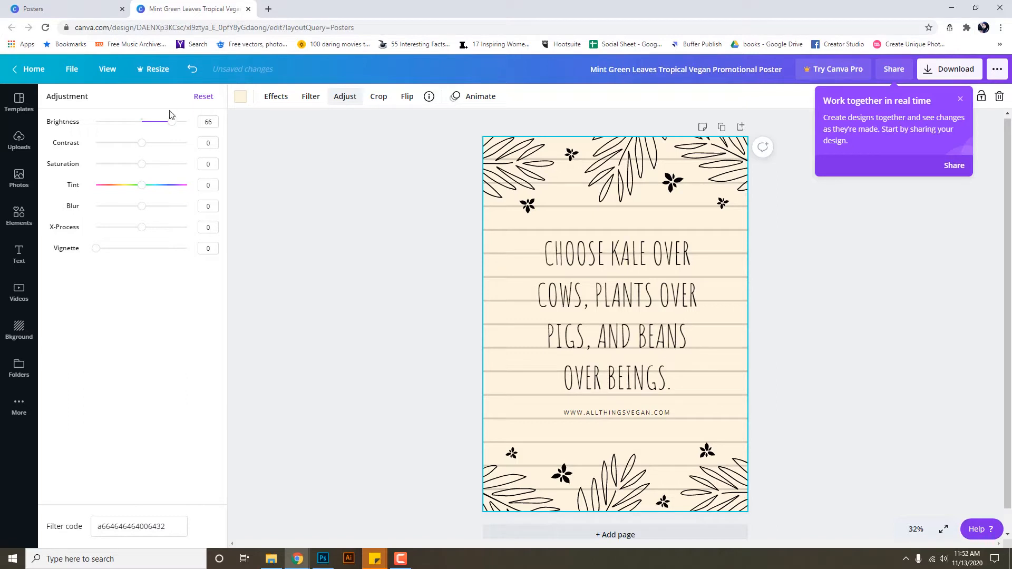
{"action": "left_click_drag", "start_coordinate": [176, 127], "coordinate": [212, 127]}
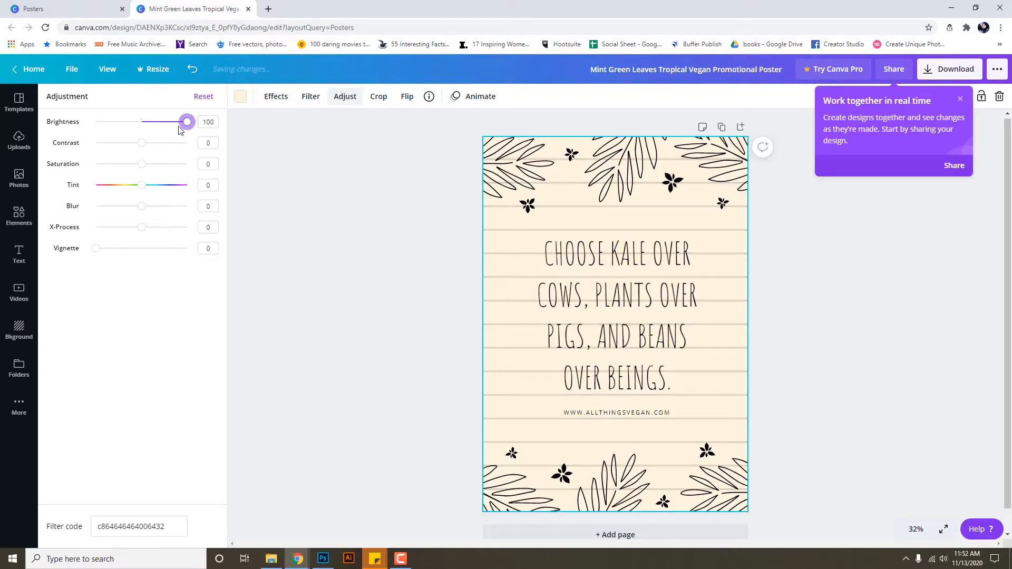
{"action": "left_click_drag", "start_coordinate": [141, 146], "coordinate": [91, 146]}
Reset the background's brightness and contrast, check its image details, then deselect it.
{"action": "left_click", "coordinate": [205, 98]}
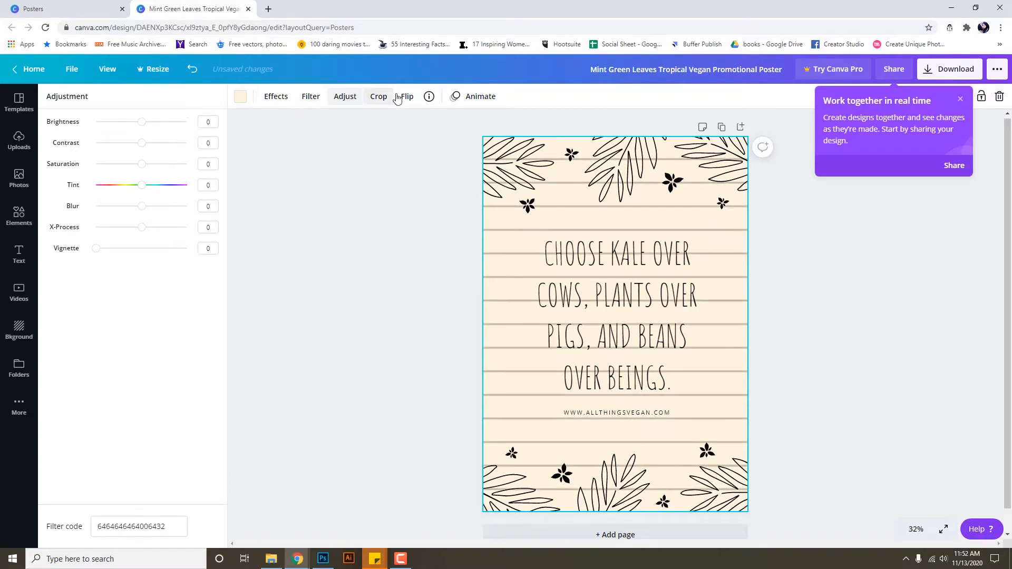
{"action": "left_click", "coordinate": [430, 97]}
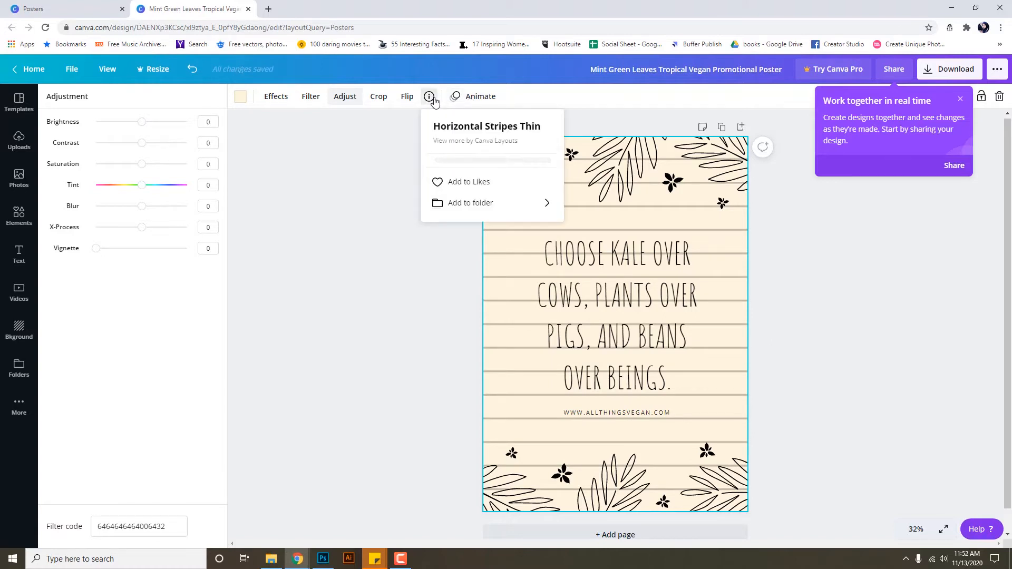
{"action": "left_click", "coordinate": [432, 100]}
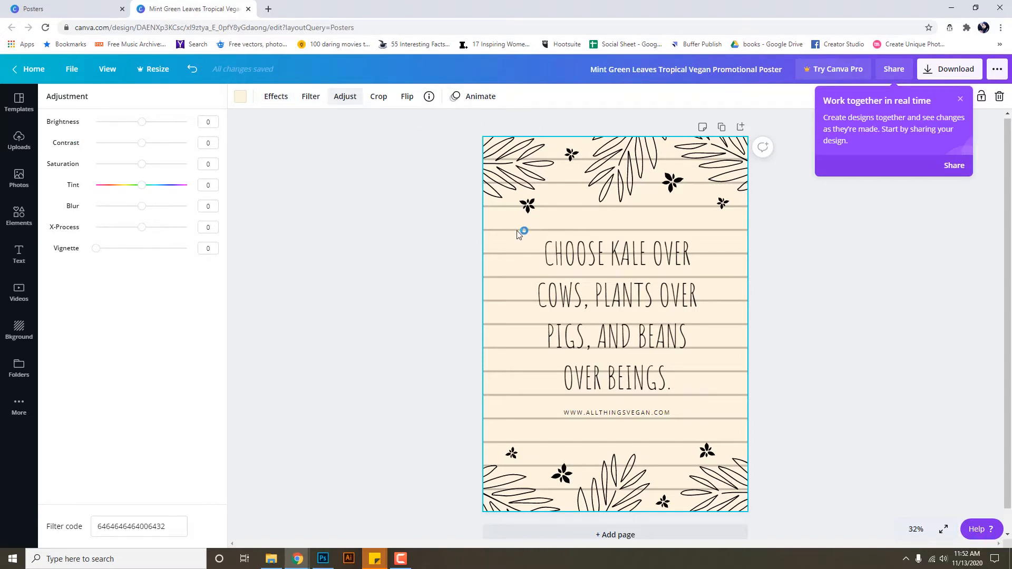
{"action": "left_click", "coordinate": [947, 255]}
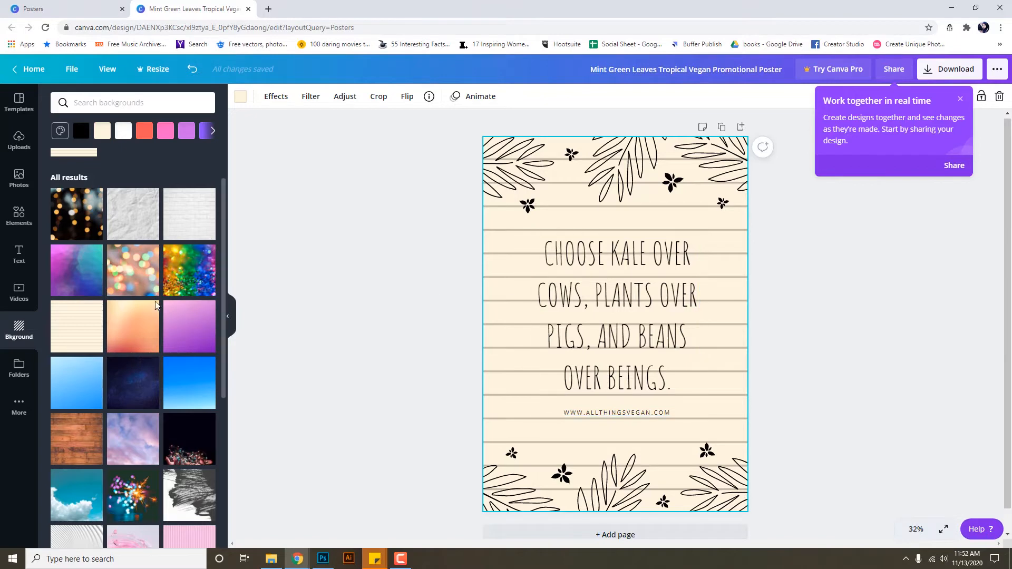
Switch the poster background to the white brick texture and bring up the Elements library.
{"action": "scroll", "coordinate": [127, 313], "scroll_direction": "down", "scroll_amount": 2}
{"action": "scroll", "coordinate": [127, 313], "scroll_direction": "down", "scroll_amount": 2}
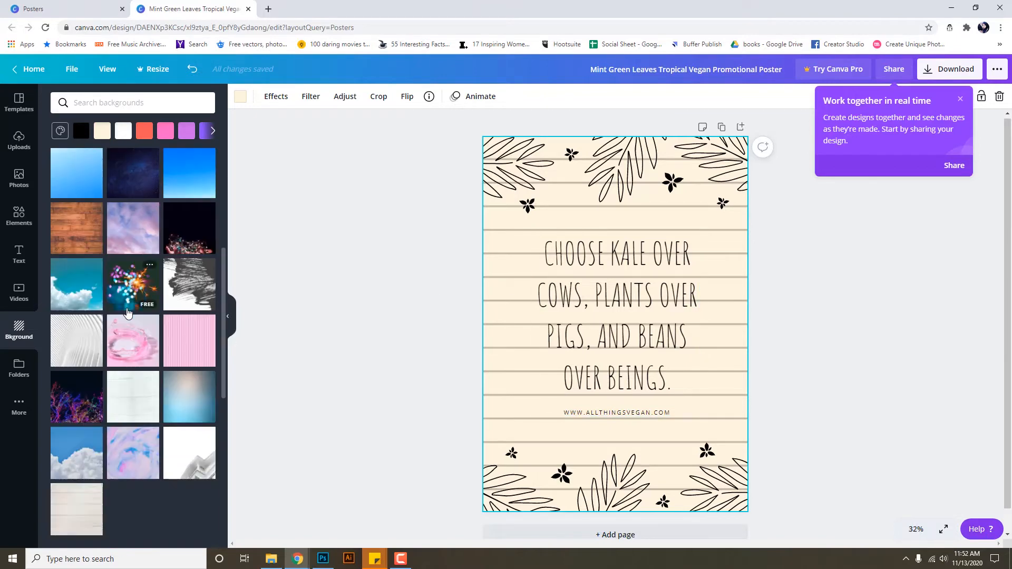
{"action": "scroll", "coordinate": [161, 406], "scroll_direction": "up", "scroll_amount": 5}
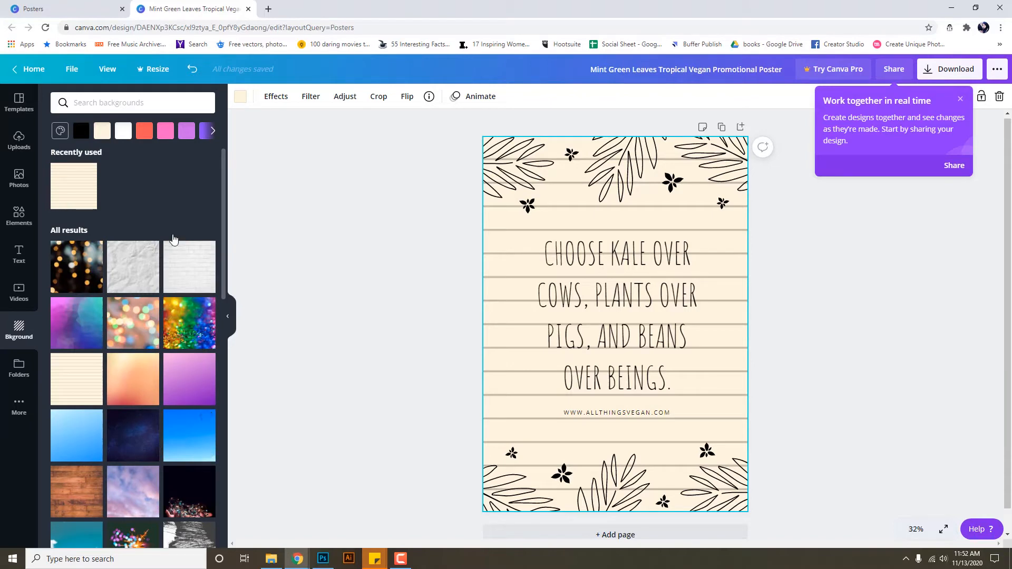
{"action": "left_click", "coordinate": [193, 270]}
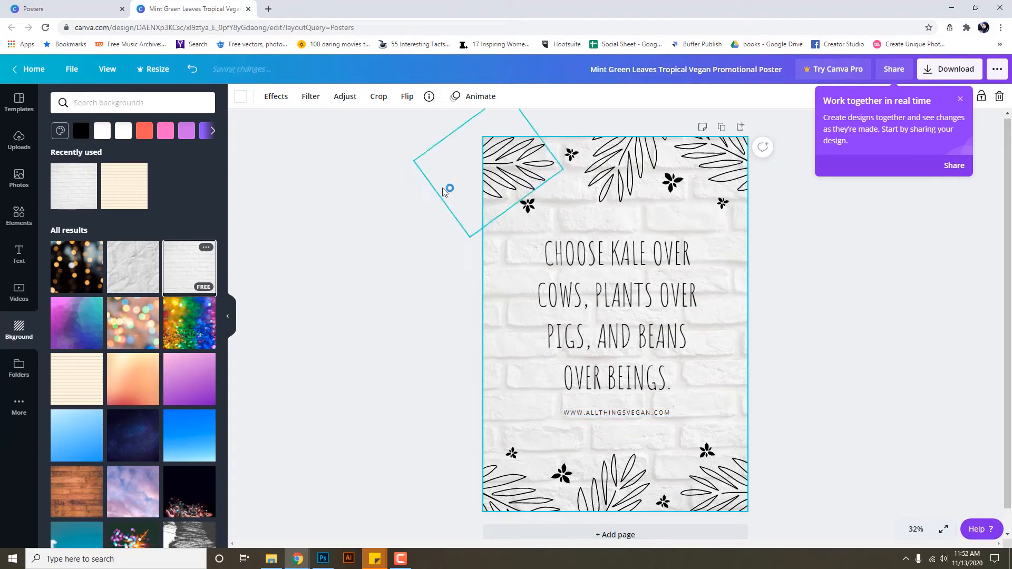
{"action": "left_click", "coordinate": [19, 215]}
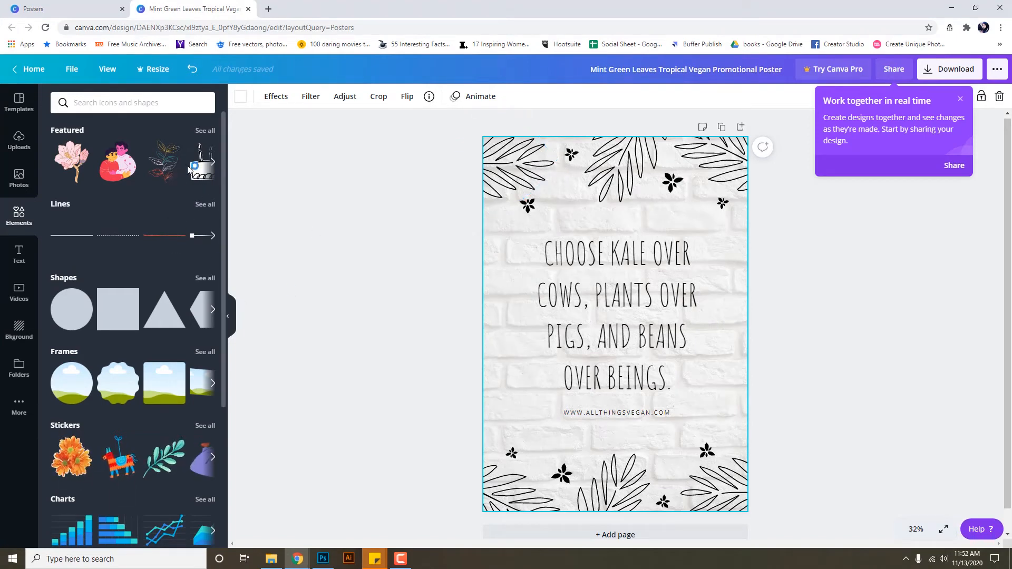
Page through Featured elements, scroll the categories, and show every Simple Drawn Objects element.
{"action": "left_click", "coordinate": [212, 162]}
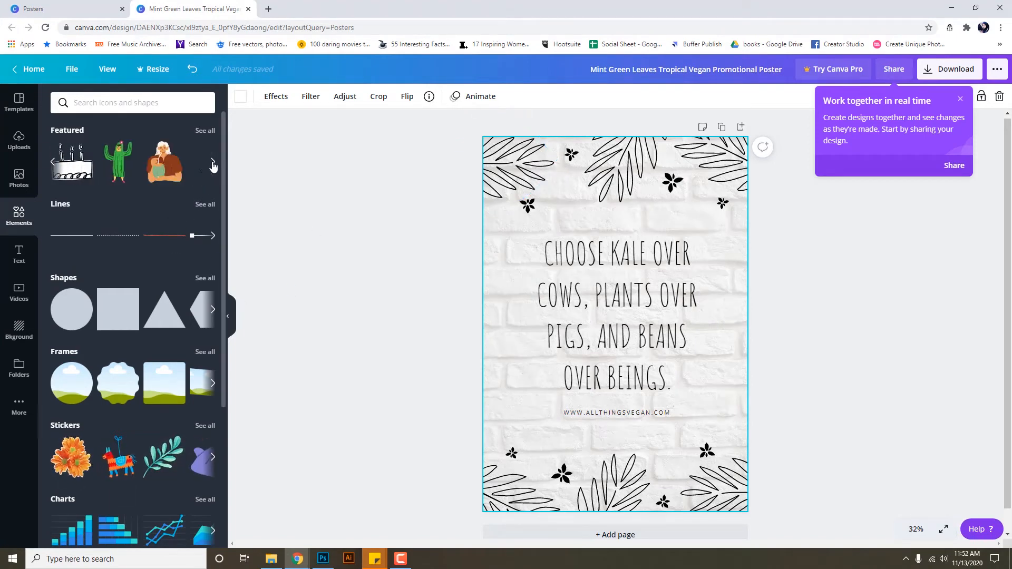
{"action": "left_click", "coordinate": [213, 164]}
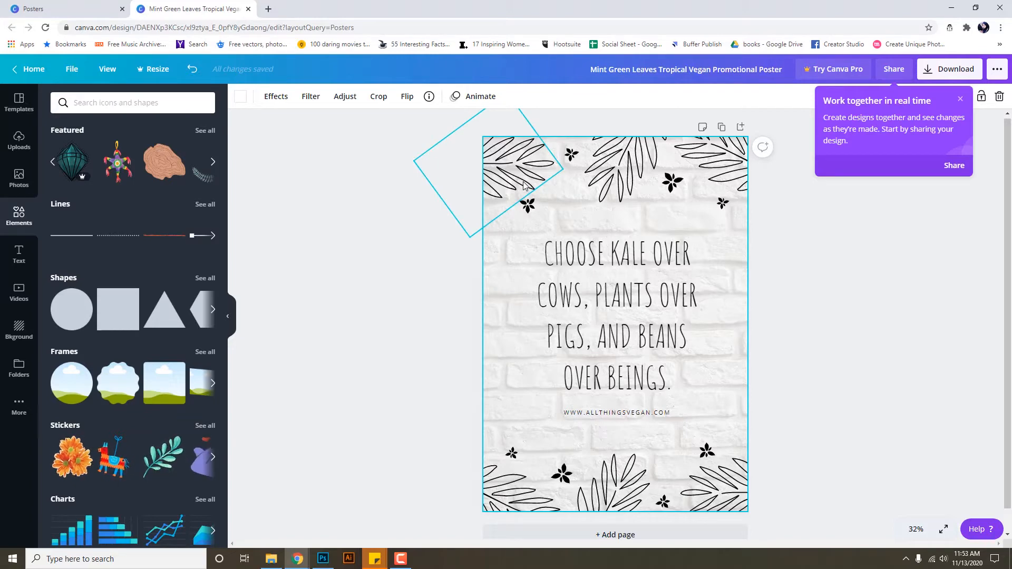
{"action": "left_click", "coordinate": [211, 163]}
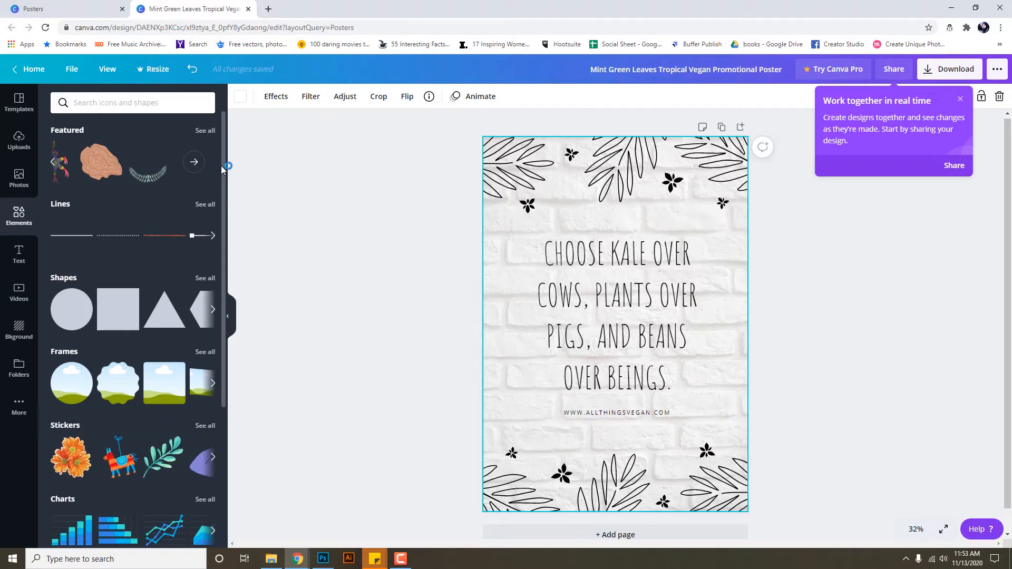
{"action": "scroll", "coordinate": [137, 359], "scroll_direction": "down", "scroll_amount": 2}
{"action": "scroll", "coordinate": [137, 358], "scroll_direction": "down", "scroll_amount": 2}
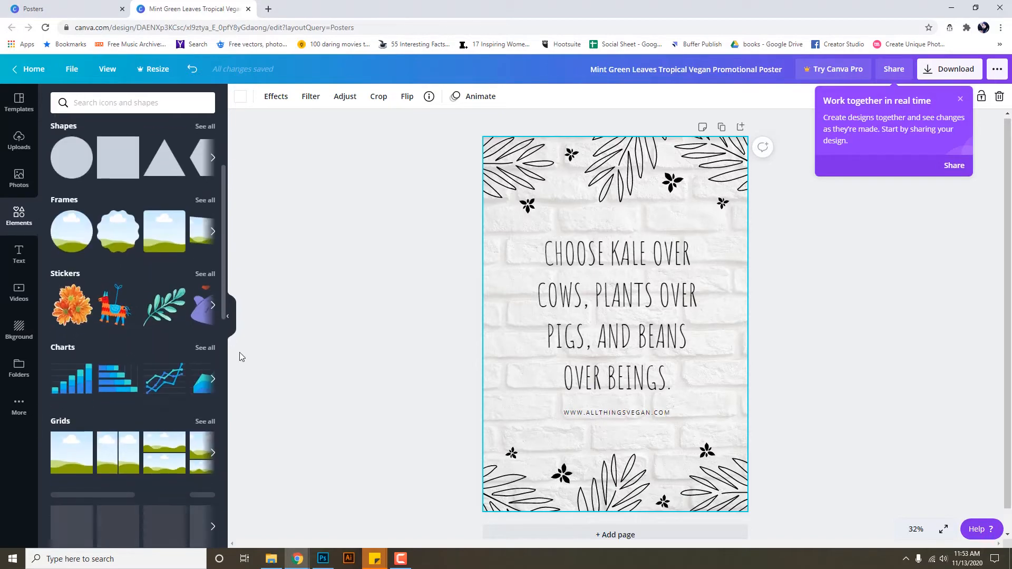
{"action": "scroll", "coordinate": [160, 321], "scroll_direction": "down", "scroll_amount": 5}
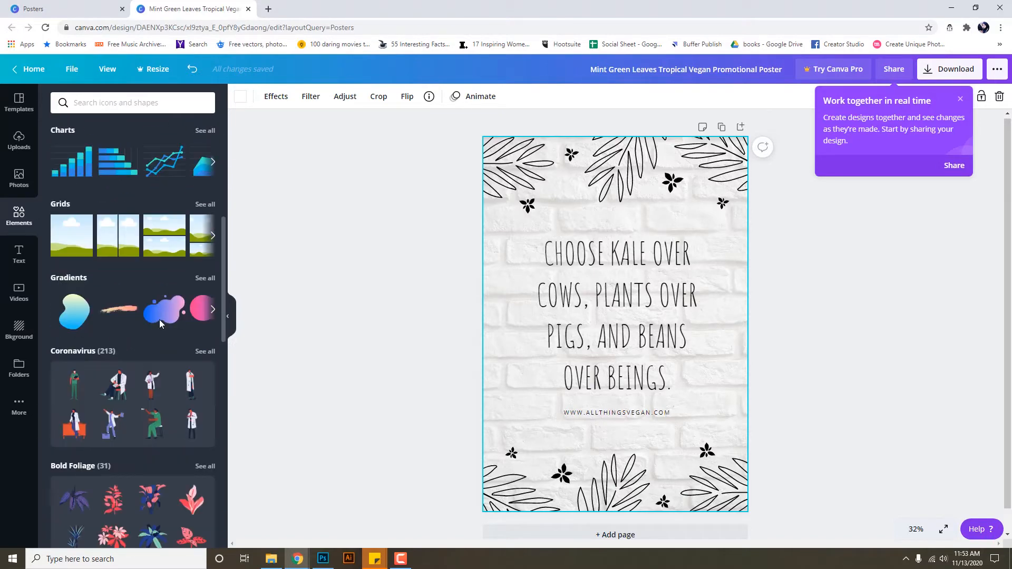
{"action": "scroll", "coordinate": [159, 320], "scroll_direction": "down", "scroll_amount": 5}
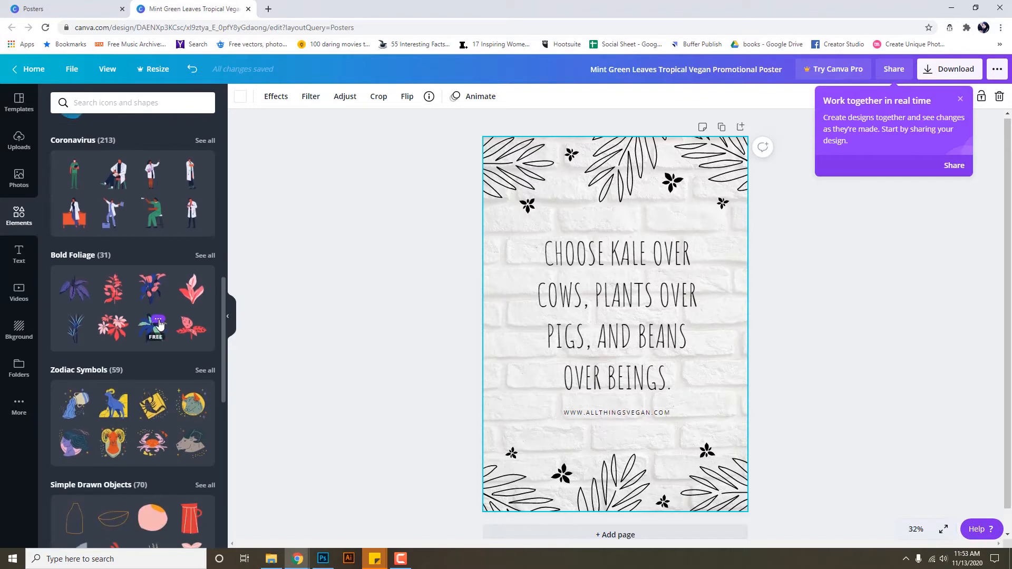
{"action": "scroll", "coordinate": [159, 324], "scroll_direction": "down", "scroll_amount": 5}
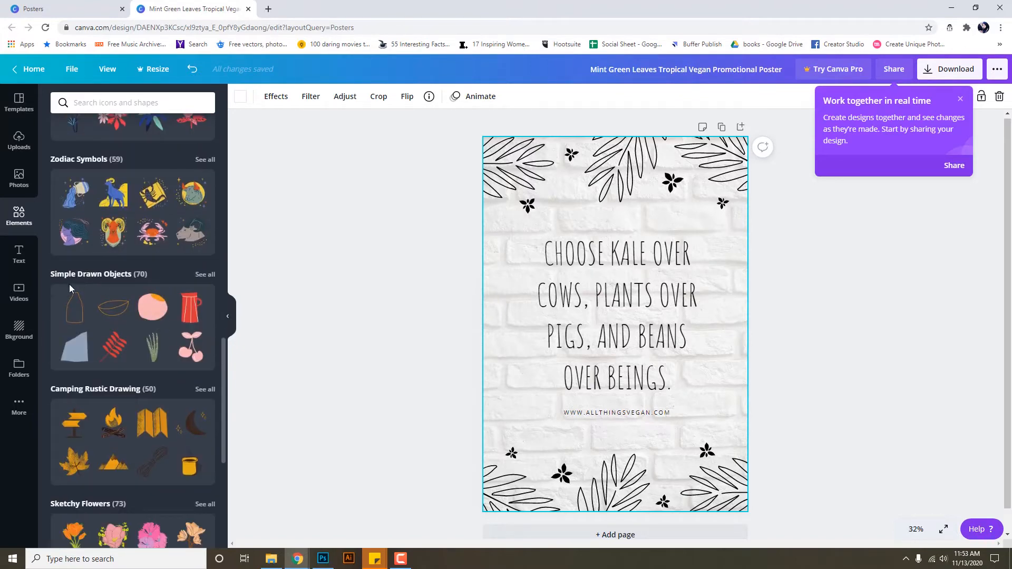
{"action": "scroll", "coordinate": [165, 316], "scroll_direction": "down", "scroll_amount": 3}
{"action": "scroll", "coordinate": [166, 317], "scroll_direction": "down", "scroll_amount": 2}
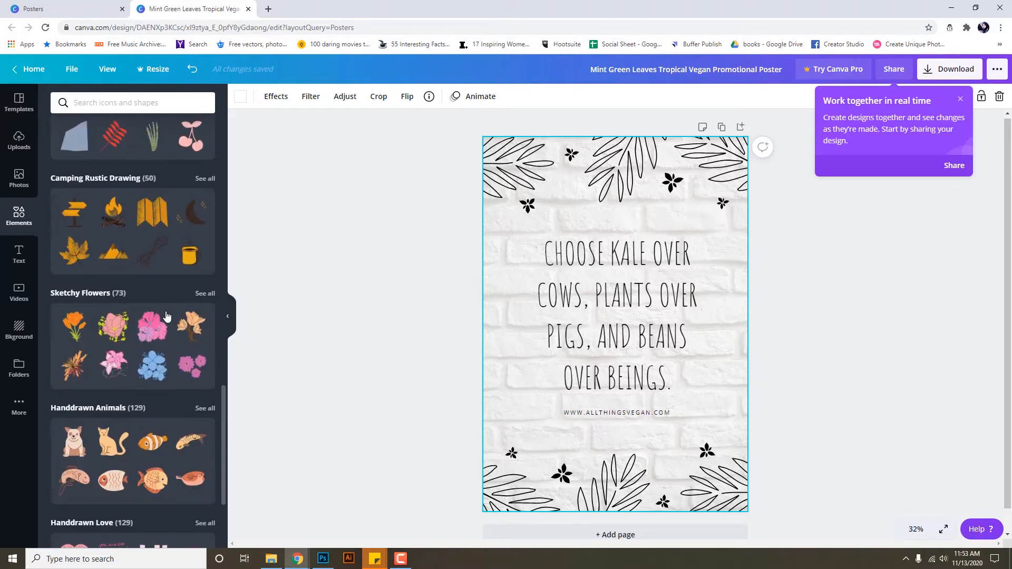
{"action": "scroll", "coordinate": [125, 333], "scroll_direction": "up", "scroll_amount": 3}
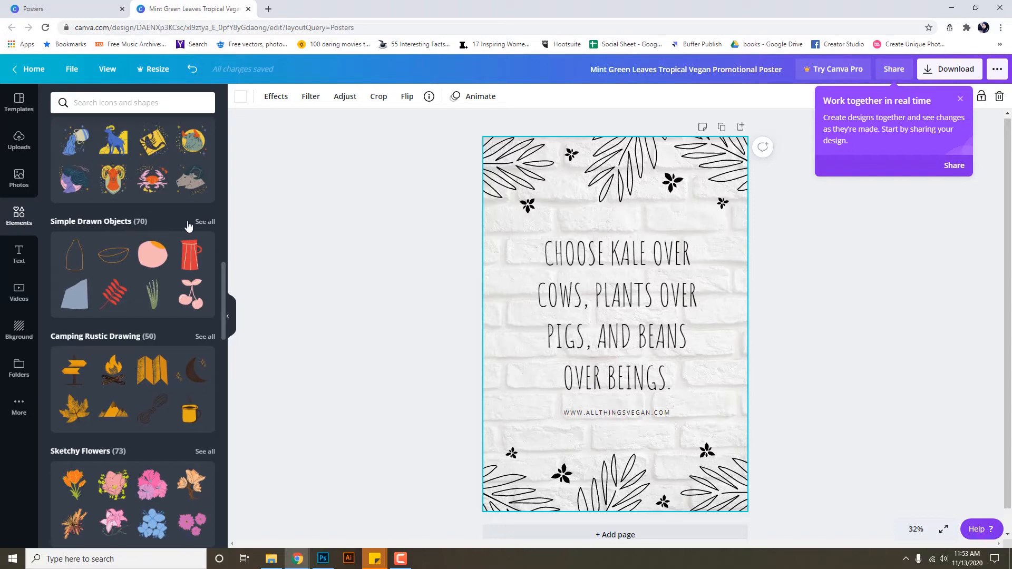
{"action": "left_click", "coordinate": [212, 223]}
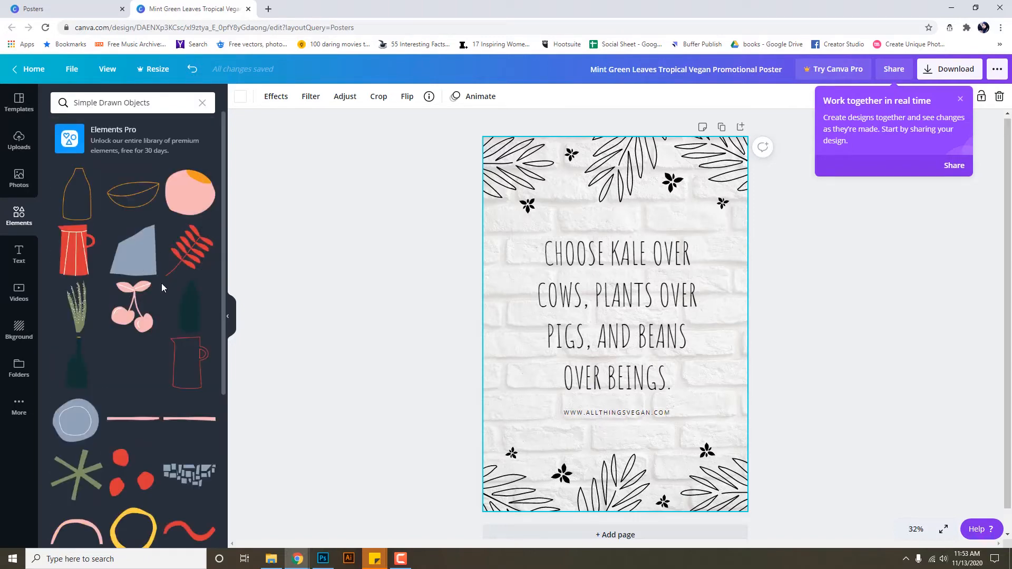
Scroll through the Simple Drawn Objects, then return to Elements and scroll to Sketchy Flowers.
{"action": "scroll", "coordinate": [161, 284], "scroll_direction": "down", "scroll_amount": 2}
{"action": "scroll", "coordinate": [162, 283], "scroll_direction": "down", "scroll_amount": 8}
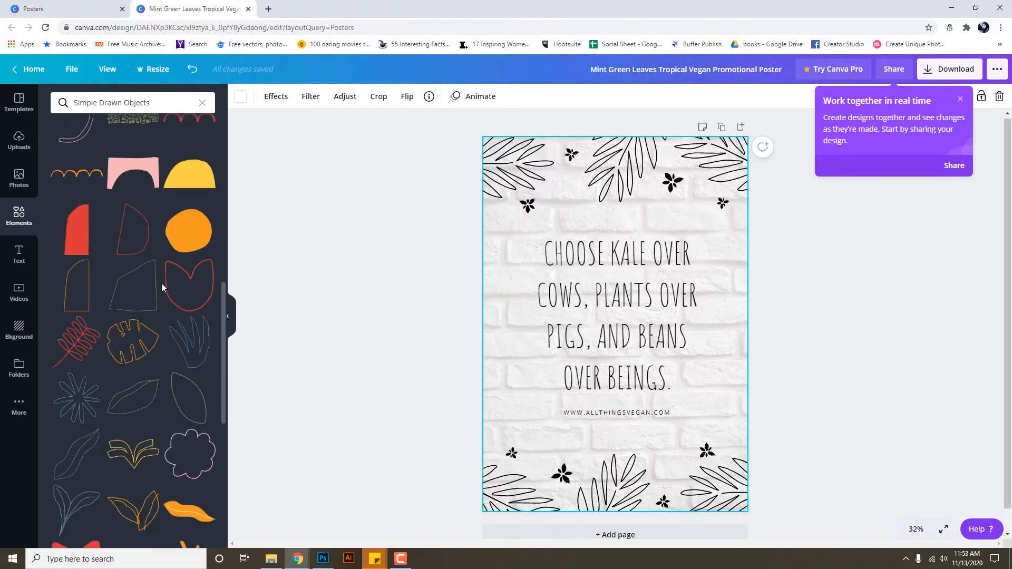
{"action": "scroll", "coordinate": [161, 283], "scroll_direction": "down", "scroll_amount": 2}
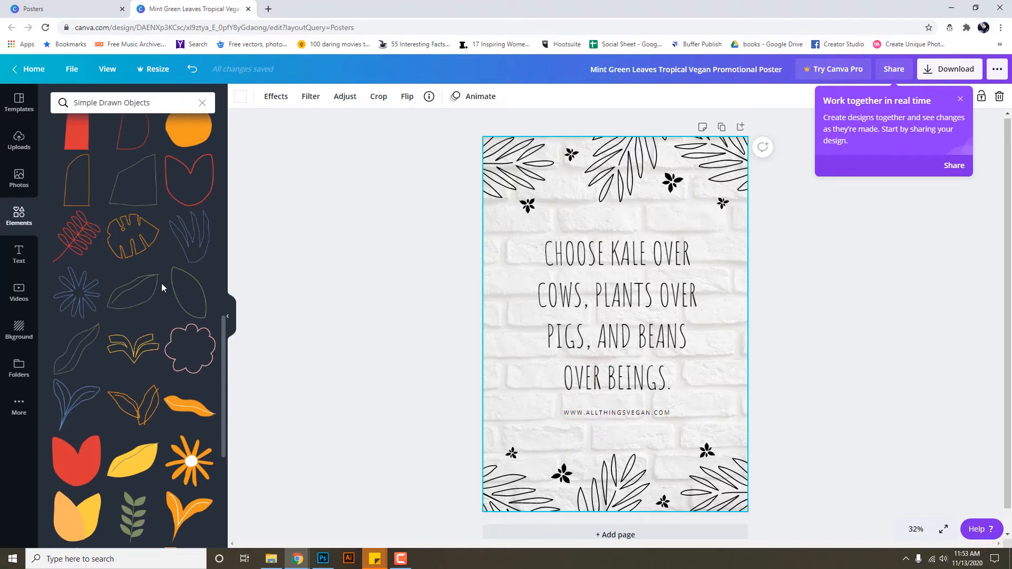
{"action": "scroll", "coordinate": [161, 283], "scroll_direction": "down", "scroll_amount": 4}
{"action": "scroll", "coordinate": [162, 283], "scroll_direction": "down", "scroll_amount": 2}
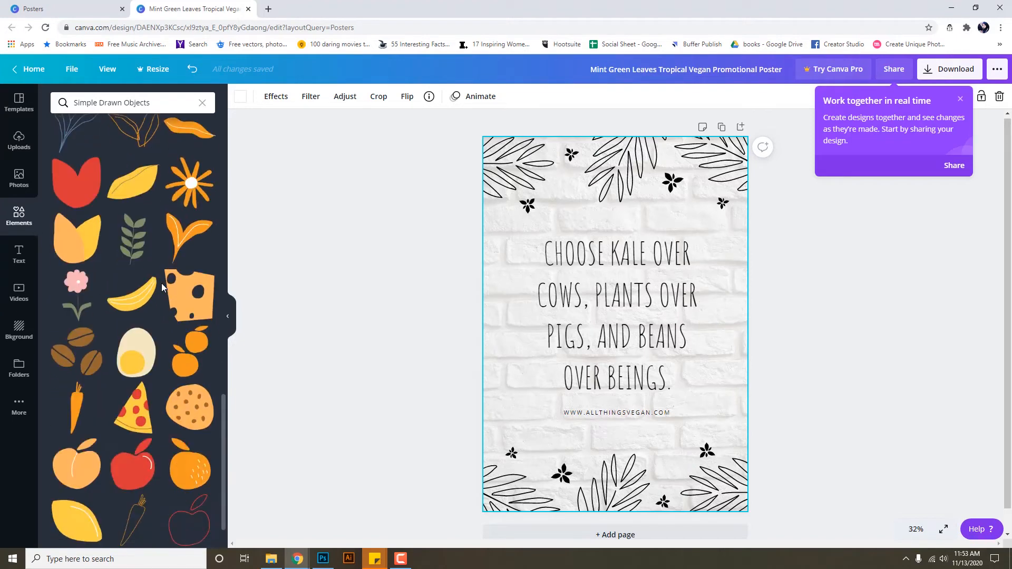
{"action": "scroll", "coordinate": [160, 302], "scroll_direction": "up", "scroll_amount": 10}
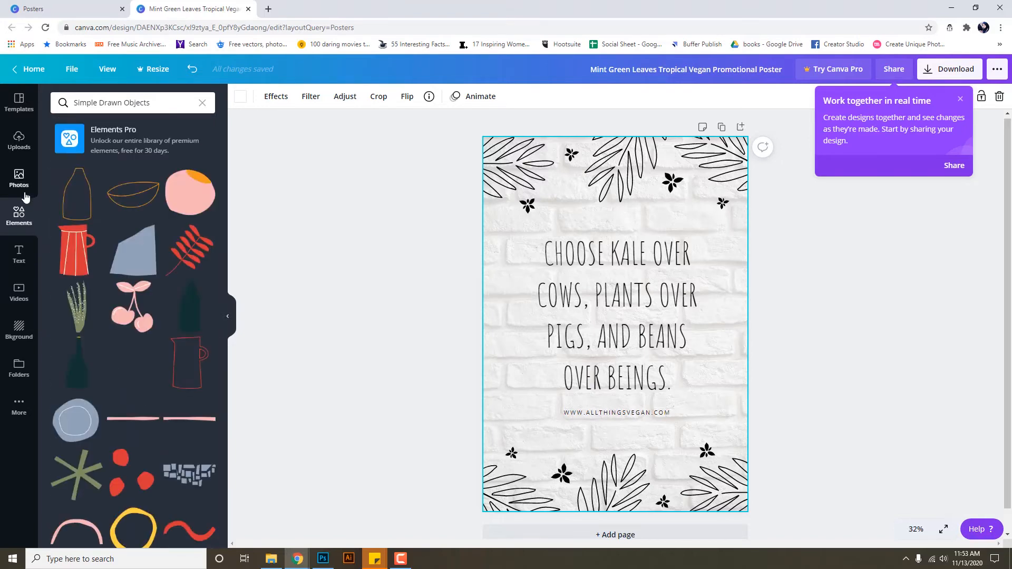
{"action": "left_click", "coordinate": [26, 222]}
{"action": "scroll", "coordinate": [189, 217], "scroll_direction": "down", "scroll_amount": 2}
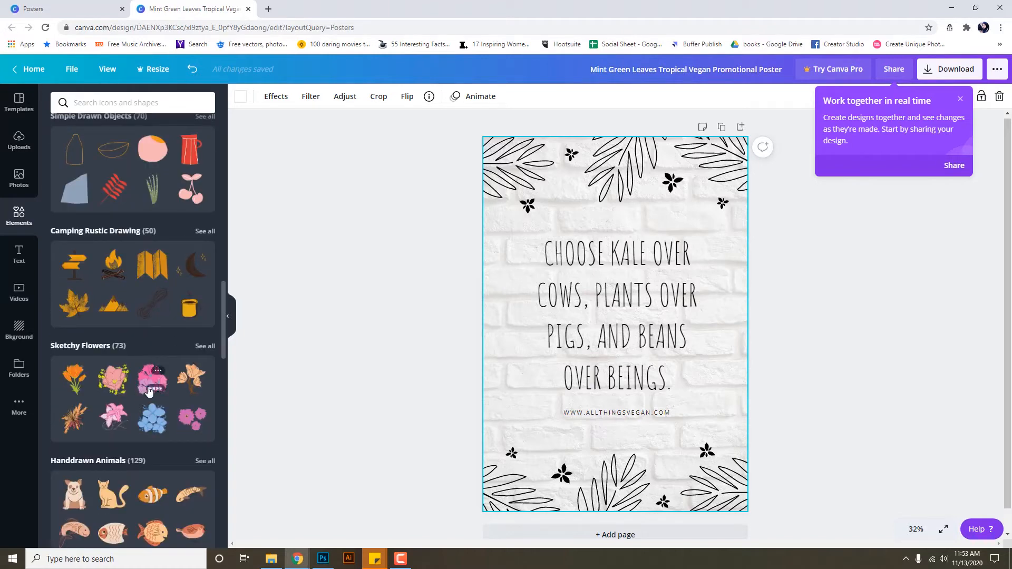
From Sketchy Flowers, place the dark leaf sprig on the poster's bottom-right edge.
{"action": "left_click", "coordinate": [205, 347]}
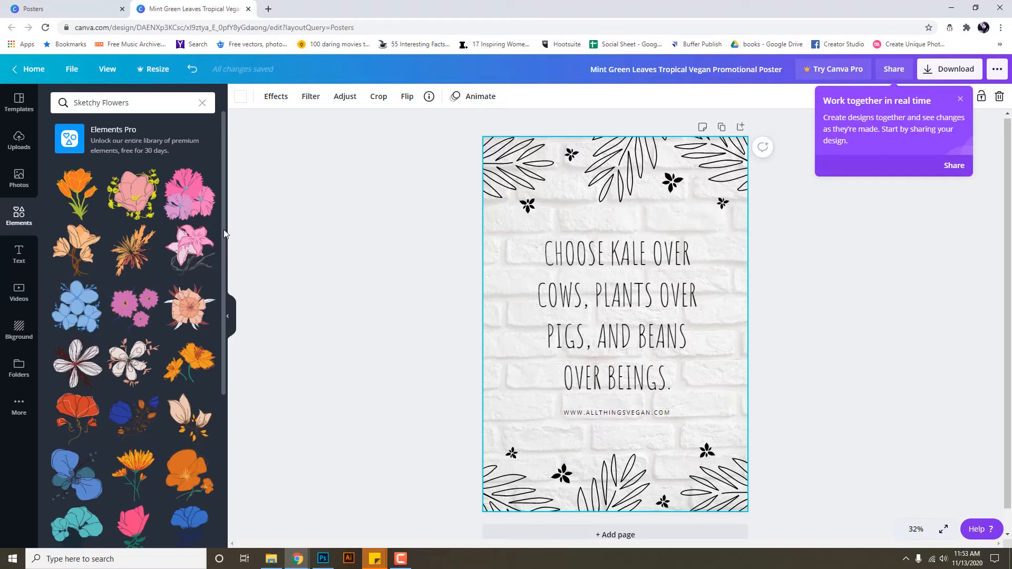
{"action": "left_click_drag", "start_coordinate": [226, 231], "coordinate": [233, 551]}
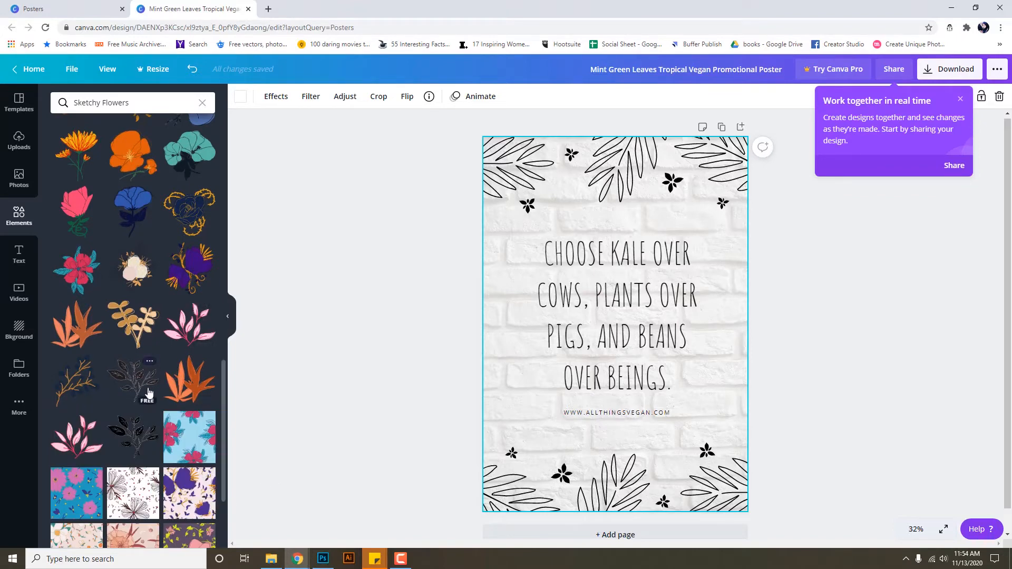
{"action": "left_click_drag", "start_coordinate": [140, 383], "coordinate": [652, 471]}
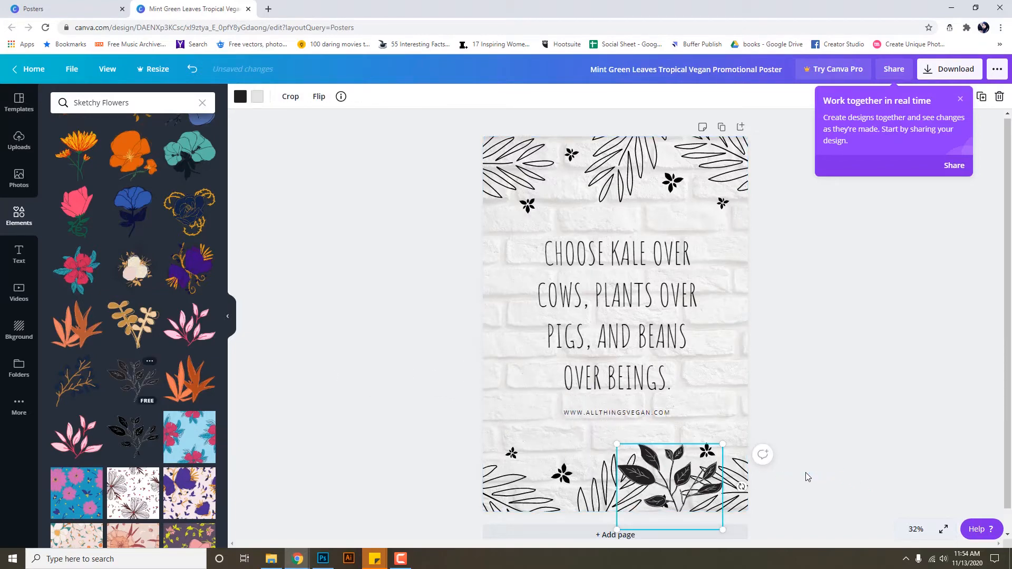
Delete the small black flower at the lower left of the poster.
{"action": "left_click", "coordinate": [813, 363]}
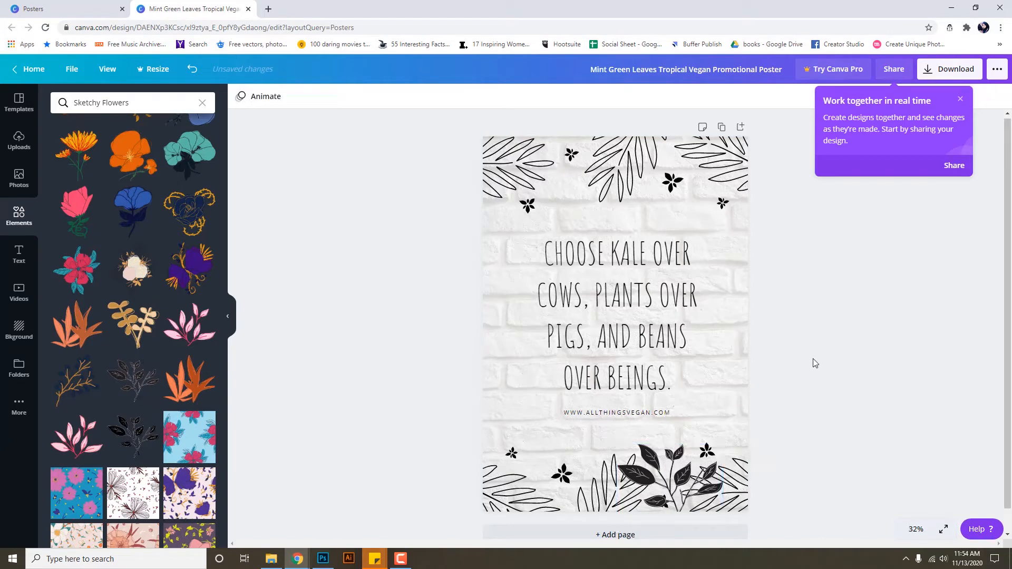
{"action": "left_click", "coordinate": [709, 522]}
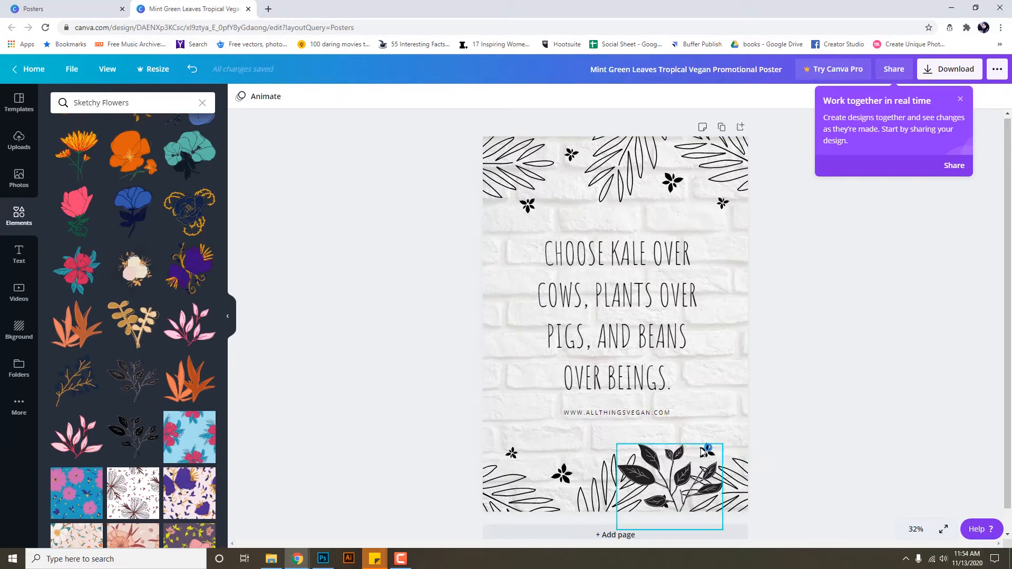
{"action": "left_click", "coordinate": [563, 472]}
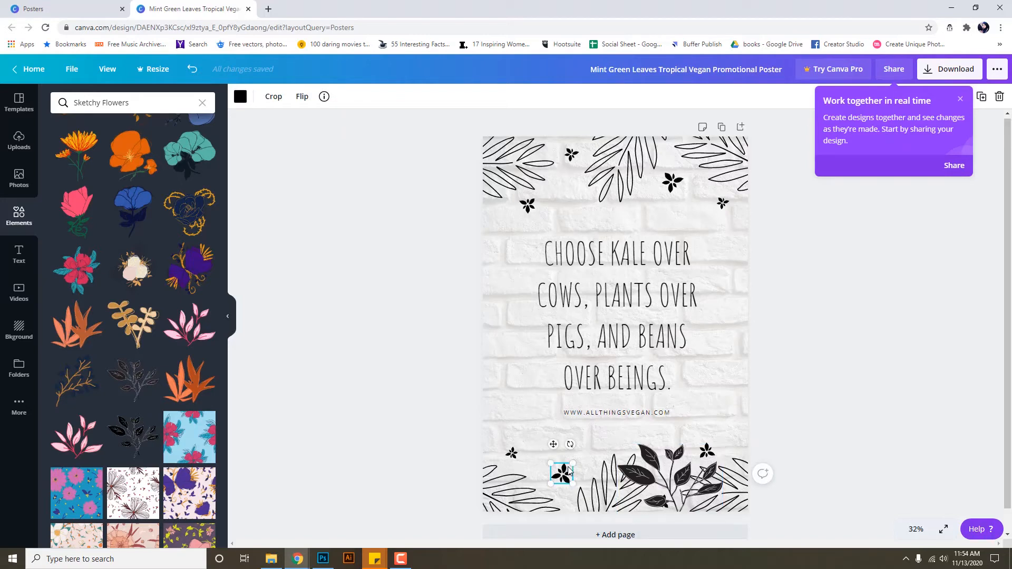
{"action": "left_click", "coordinate": [1001, 97]}
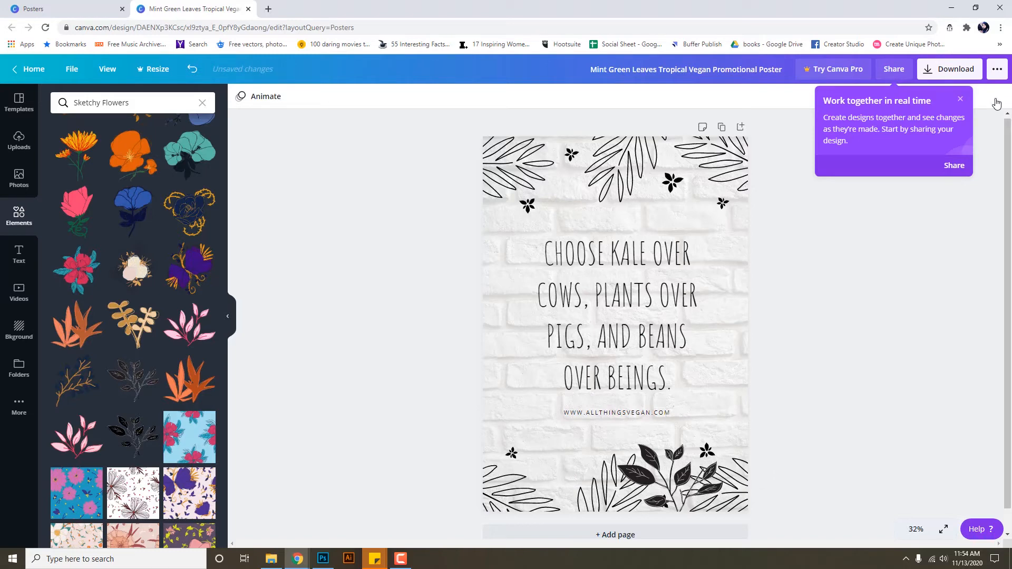
{"action": "left_click", "coordinate": [962, 99]}
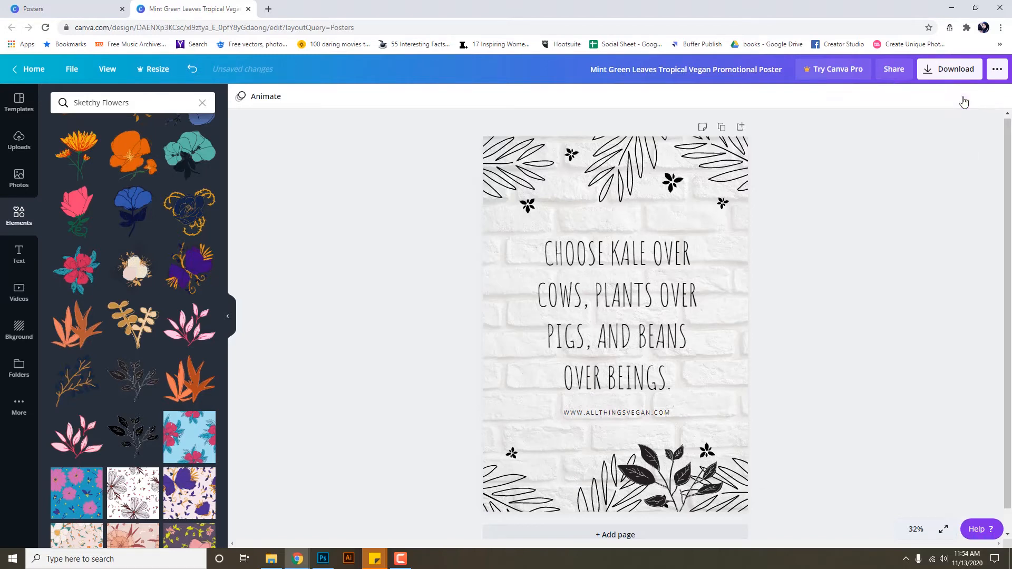
Delete the small black flowers at the top centre, upper left, top edge and upper right.
{"action": "left_click", "coordinate": [674, 181]}
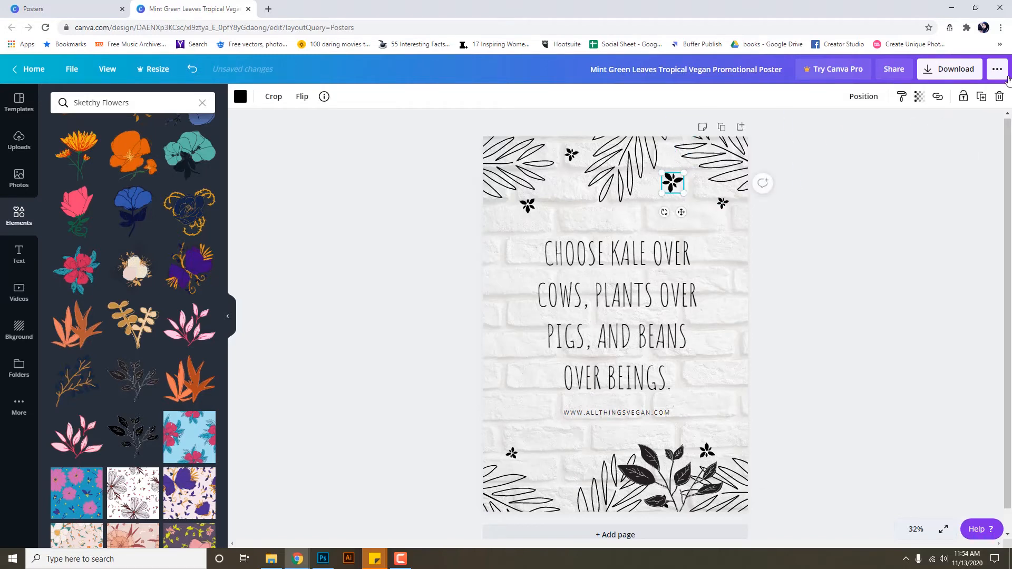
{"action": "left_click", "coordinate": [999, 97]}
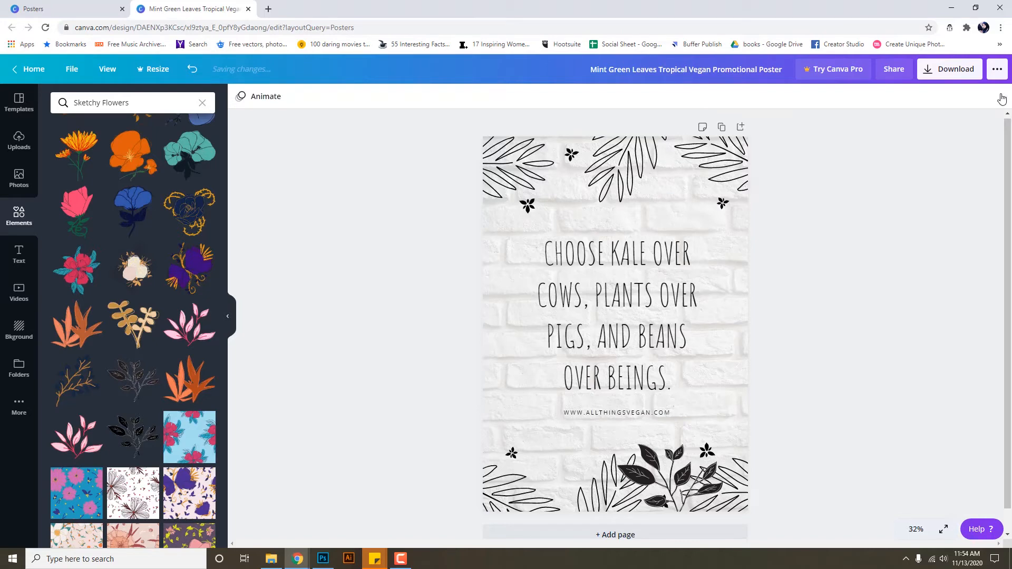
{"action": "left_click", "coordinate": [528, 206]}
{"action": "key", "text": "Delete"}
{"action": "left_click", "coordinate": [573, 154]}
{"action": "left_click", "coordinate": [572, 155]}
{"action": "key", "text": "Delete"}
{"action": "left_click", "coordinate": [721, 204]}
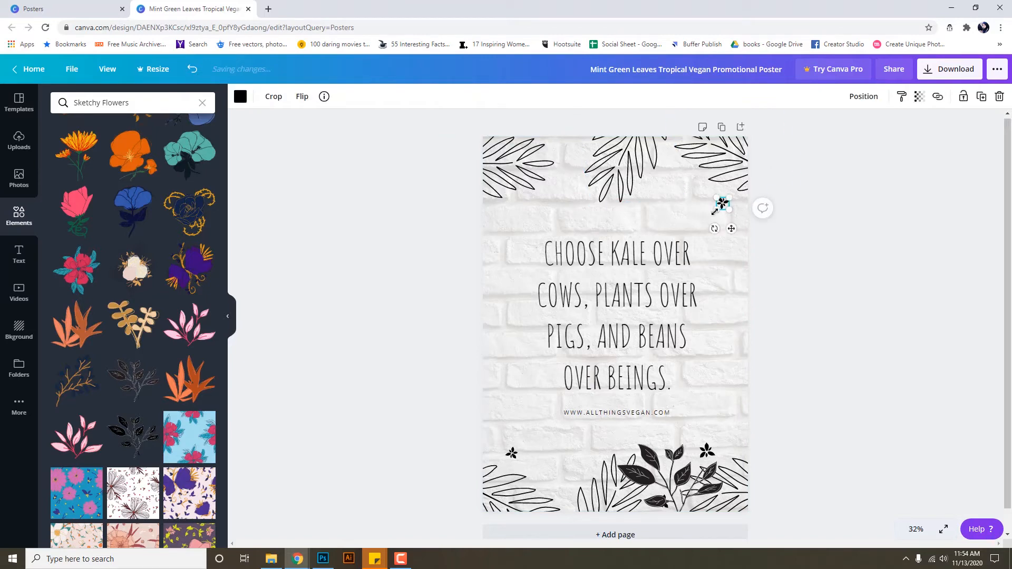
{"action": "key", "text": "Delete"}
Shift the bottom leaf sprig to the left and delete the bottom-left small flower.
{"action": "left_click", "coordinate": [709, 456]}
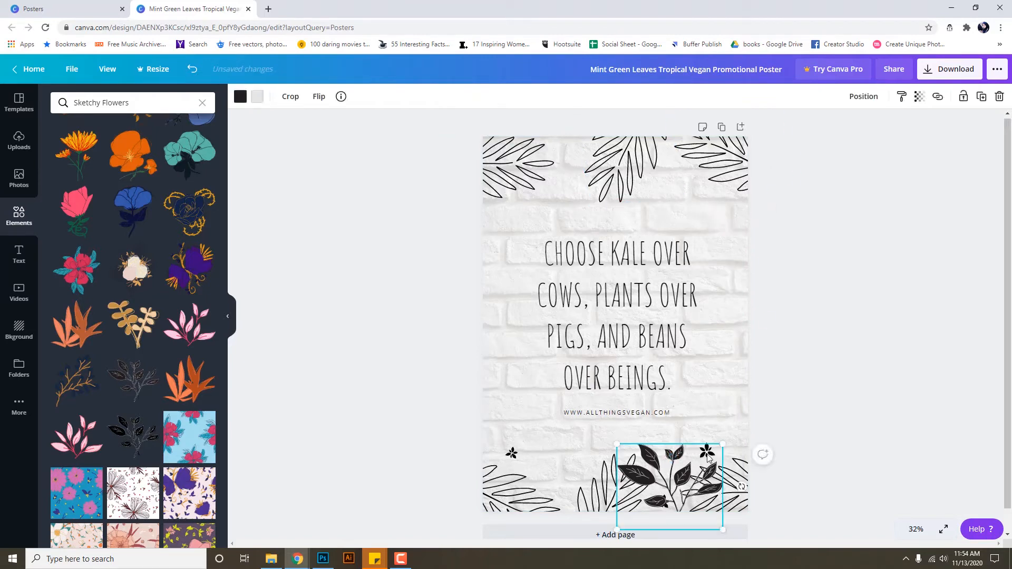
{"action": "left_click_drag", "start_coordinate": [634, 487], "coordinate": [597, 496]}
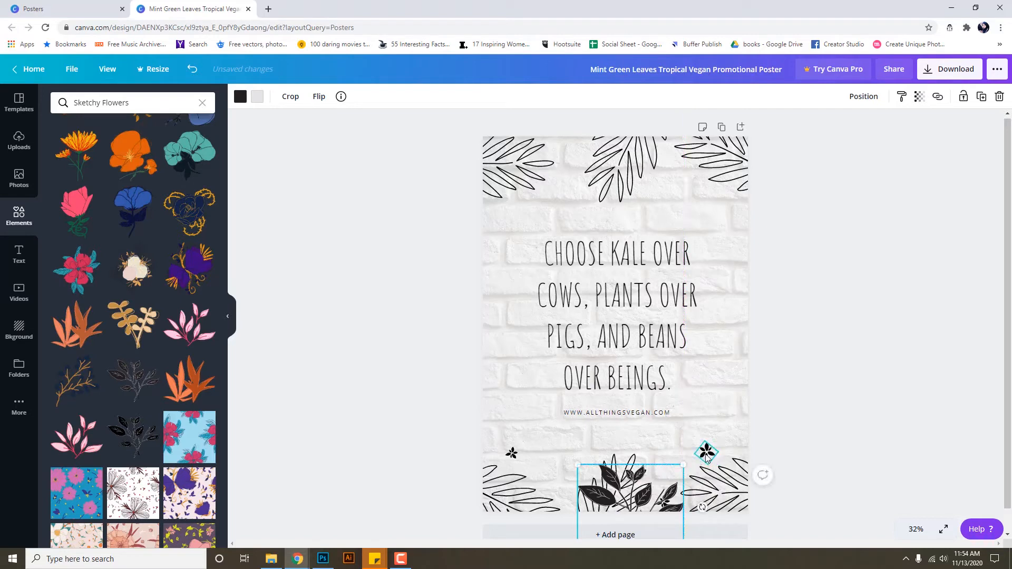
{"action": "left_click", "coordinate": [708, 459]}
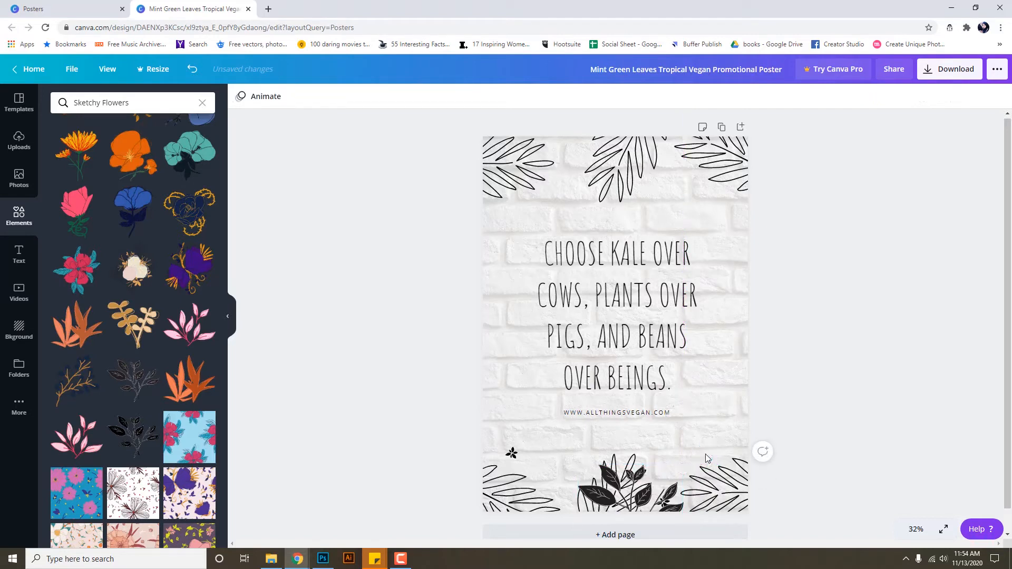
{"action": "left_click", "coordinate": [517, 452]}
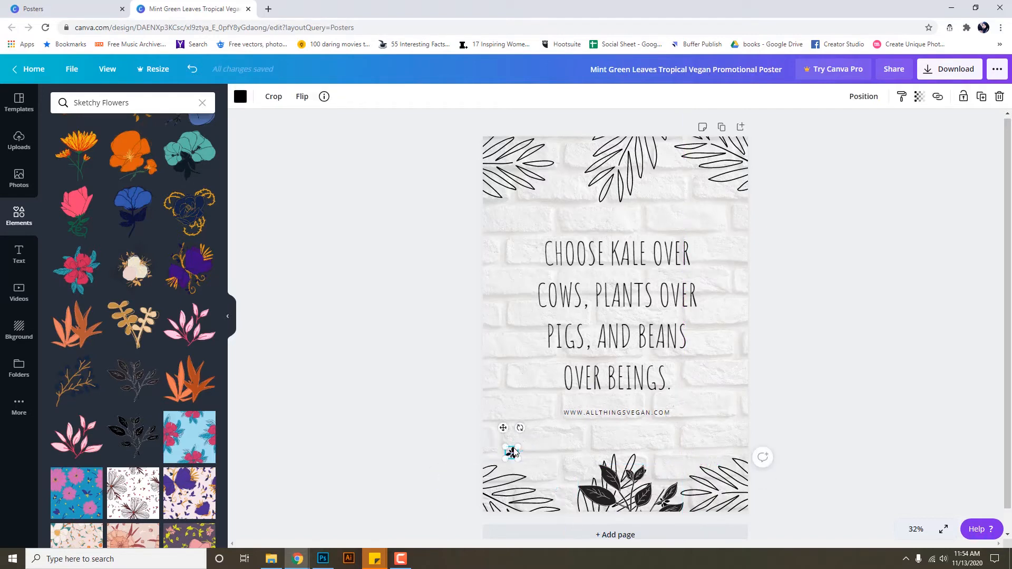
{"action": "key", "text": "Delete"}
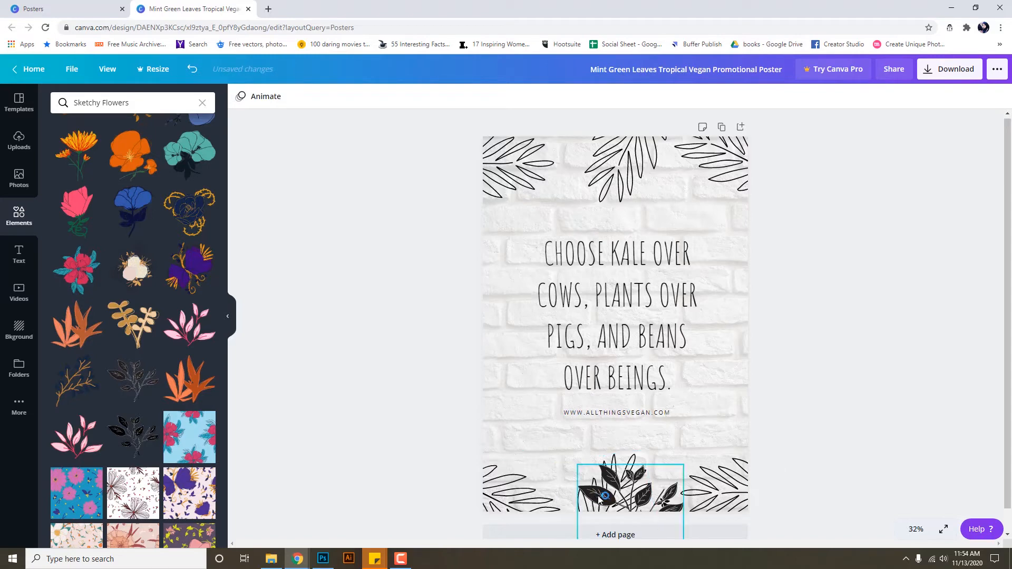
Tilt the bottom leaf sprig to -15° and add a second sprig tilted about 15° clockwise.
{"action": "left_click_drag", "start_coordinate": [602, 496], "coordinate": [639, 472]}
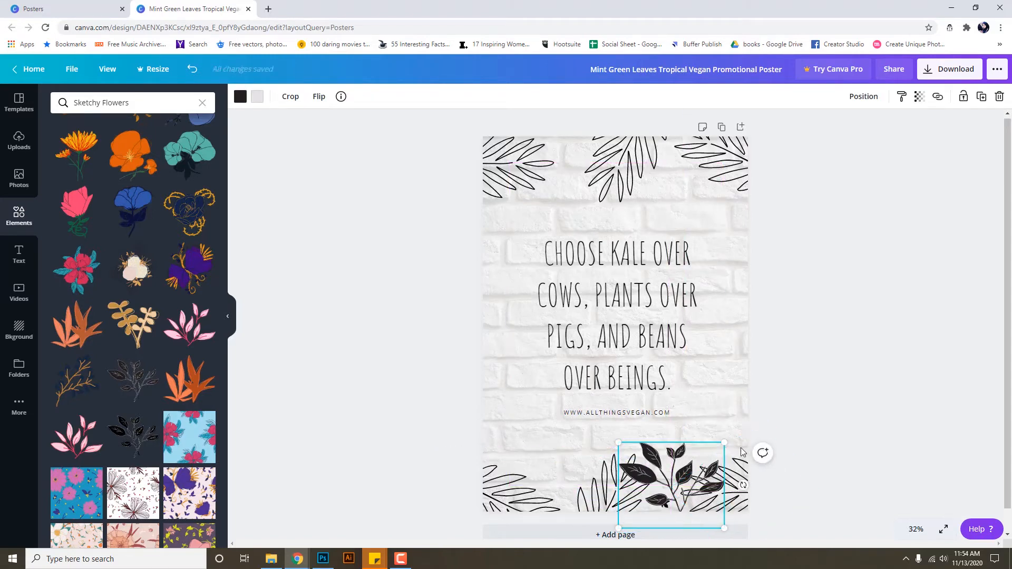
{"action": "left_click_drag", "start_coordinate": [744, 484], "coordinate": [718, 467]}
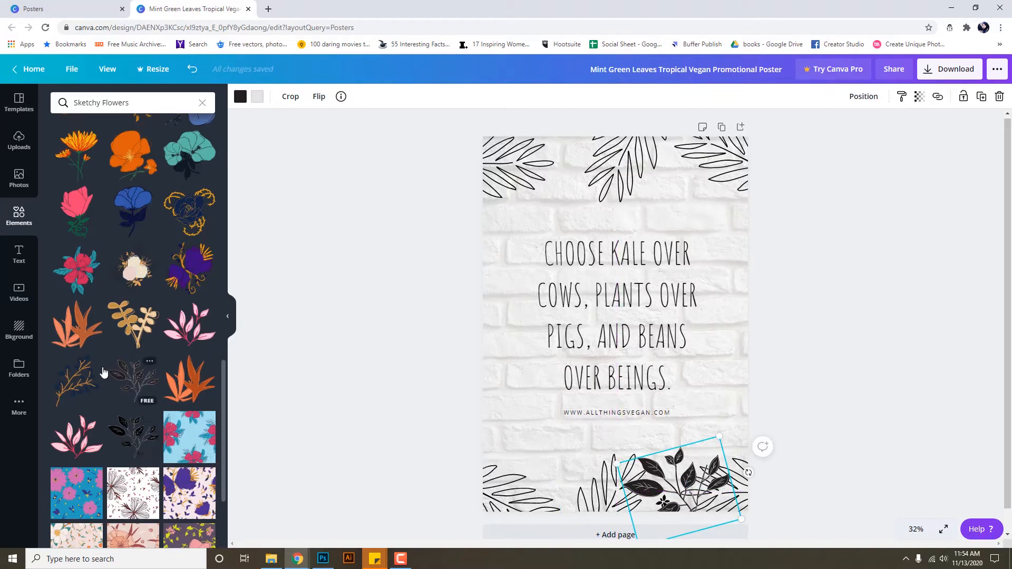
{"action": "left_click_drag", "start_coordinate": [129, 380], "coordinate": [507, 446]}
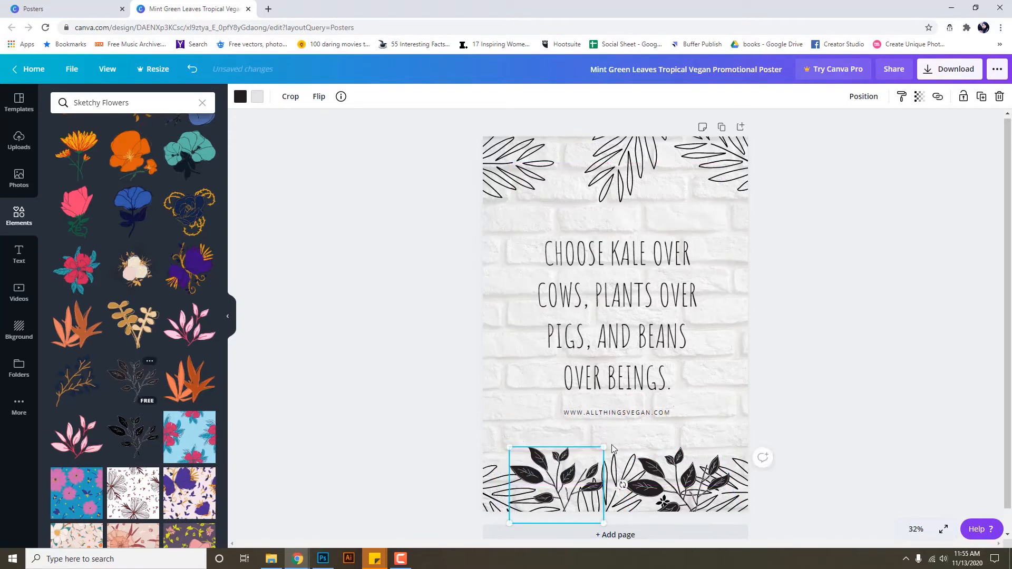
{"action": "left_click_drag", "start_coordinate": [619, 482], "coordinate": [580, 508]}
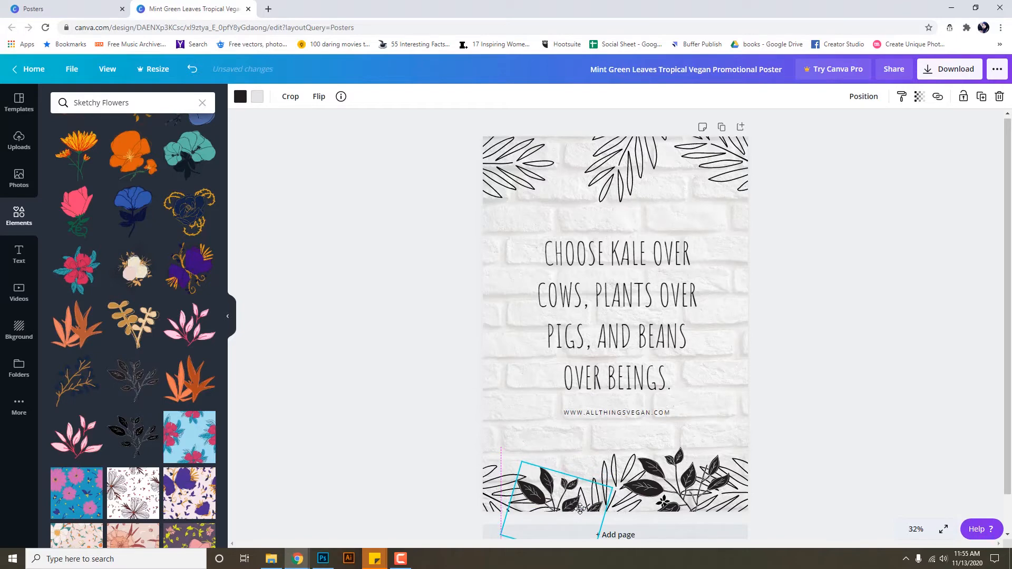
Nudge the right leaf sprig up and left, then add another black leaf sprig.
{"action": "left_click", "coordinate": [654, 471]}
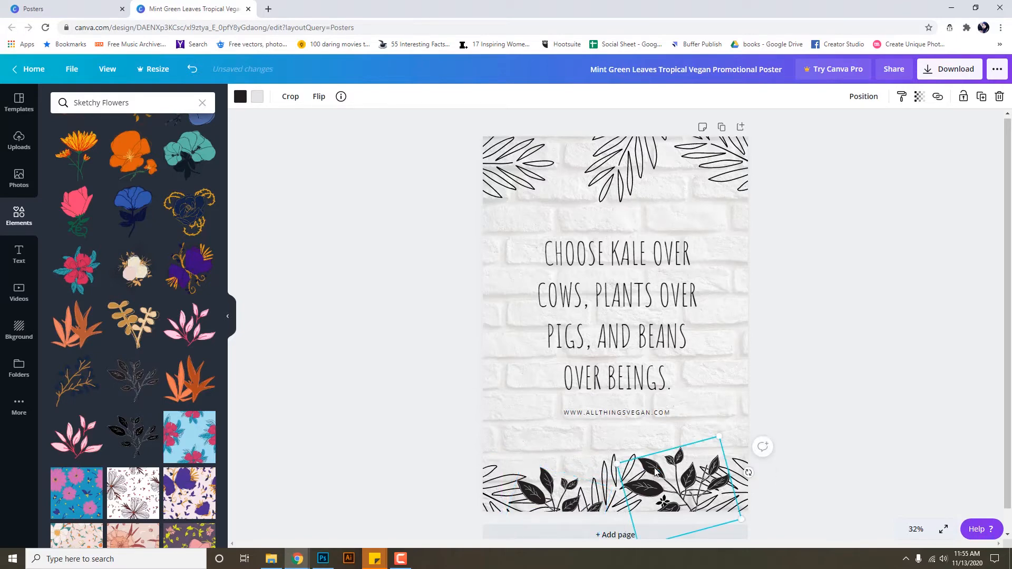
{"action": "left_click_drag", "start_coordinate": [648, 464], "coordinate": [642, 460]}
{"action": "left_click", "coordinate": [791, 326]}
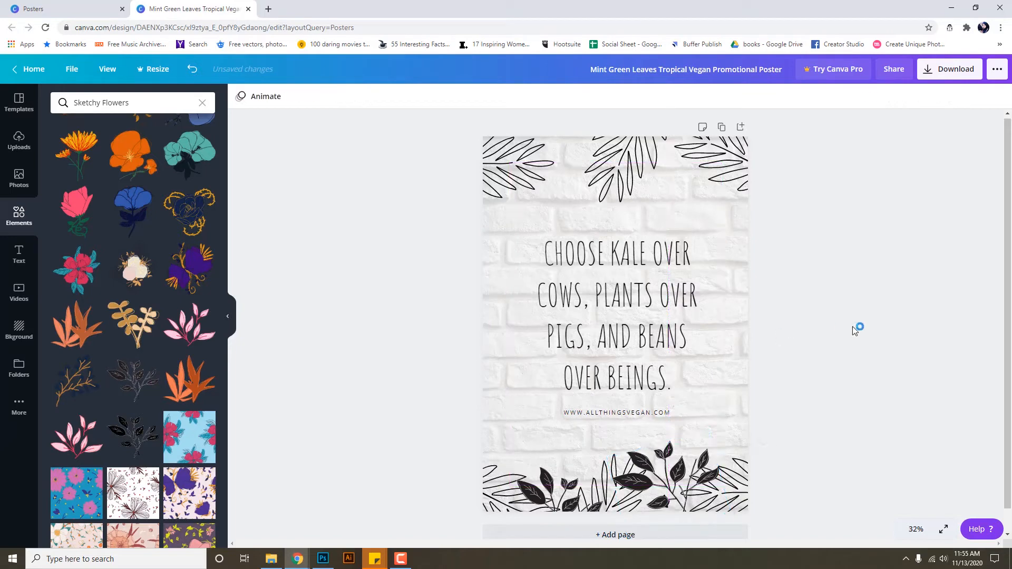
{"action": "left_click", "coordinate": [135, 437]}
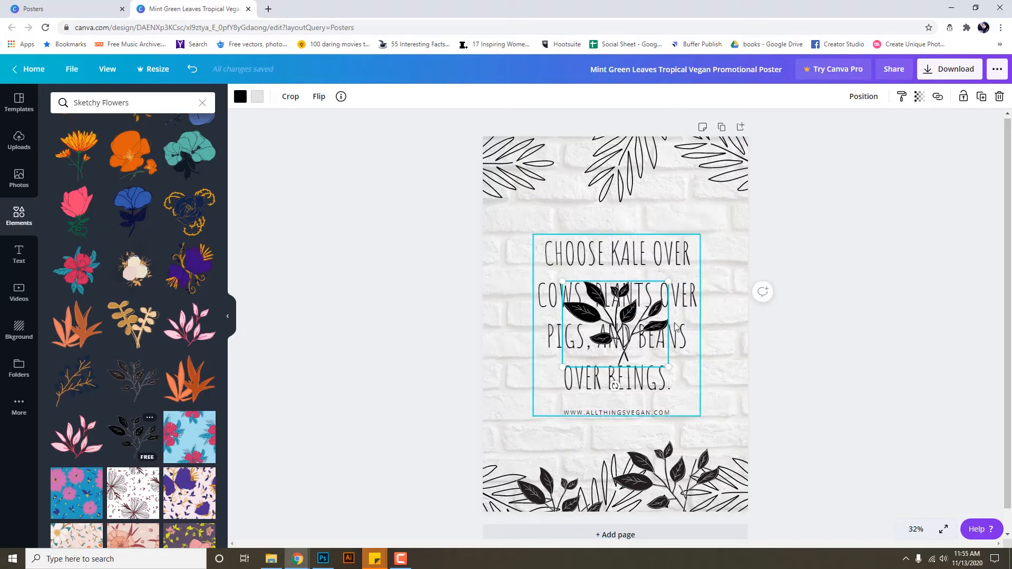
Rotate the new leaf sprig to -177° and move it to the poster's top-left.
{"action": "left_click_drag", "start_coordinate": [615, 386], "coordinate": [665, 273]}
{"action": "left_click_drag", "start_coordinate": [654, 258], "coordinate": [618, 277]}
{"action": "left_click_drag", "start_coordinate": [644, 328], "coordinate": [598, 179]}
Add a smaller leaf sprig rotated about -154° among the top-right leaves.
{"action": "left_click", "coordinate": [136, 378]}
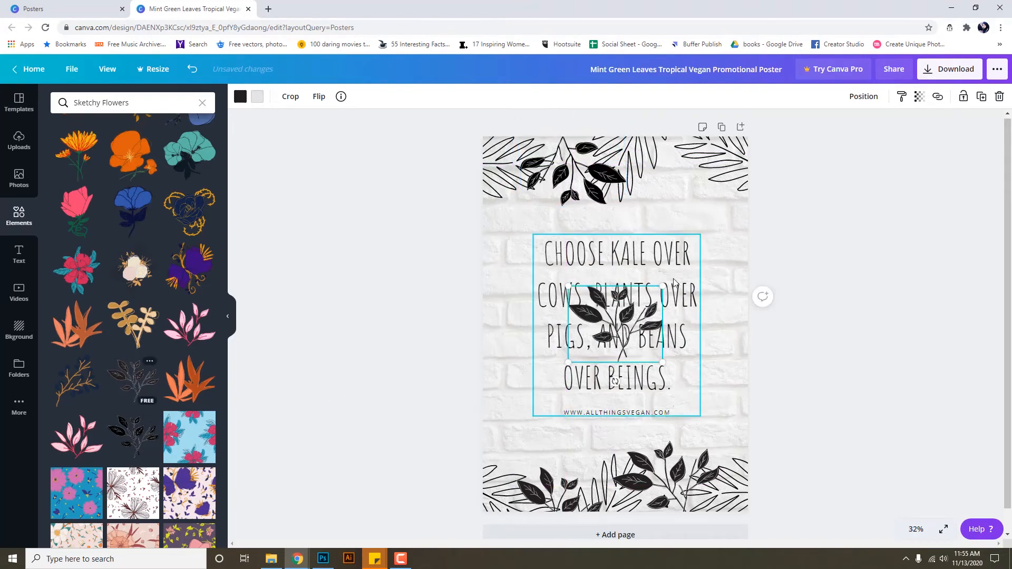
{"action": "left_click_drag", "start_coordinate": [666, 283], "coordinate": [645, 307]}
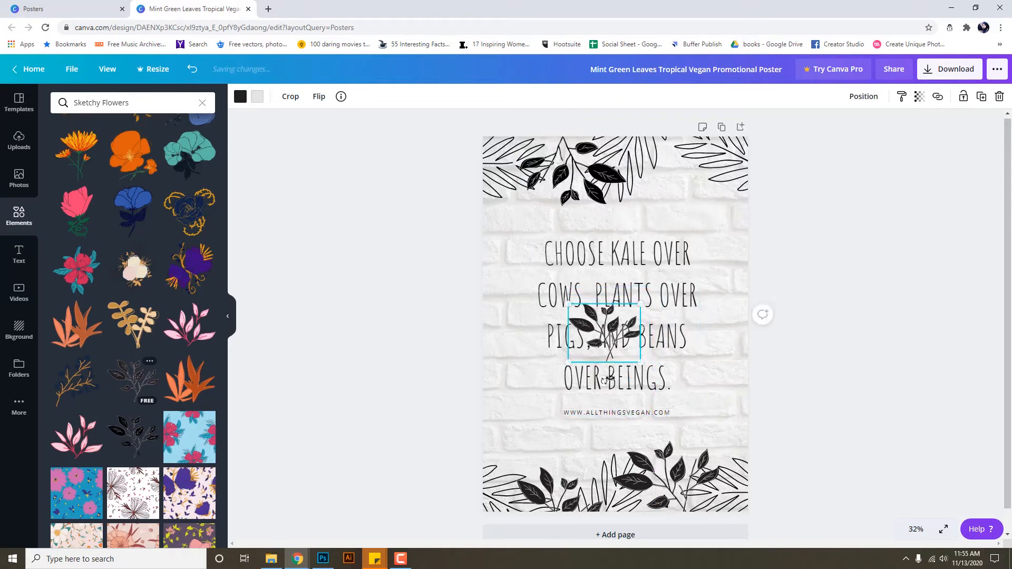
{"action": "left_click_drag", "start_coordinate": [605, 378], "coordinate": [618, 291]}
{"action": "left_click_drag", "start_coordinate": [624, 340], "coordinate": [702, 168]}
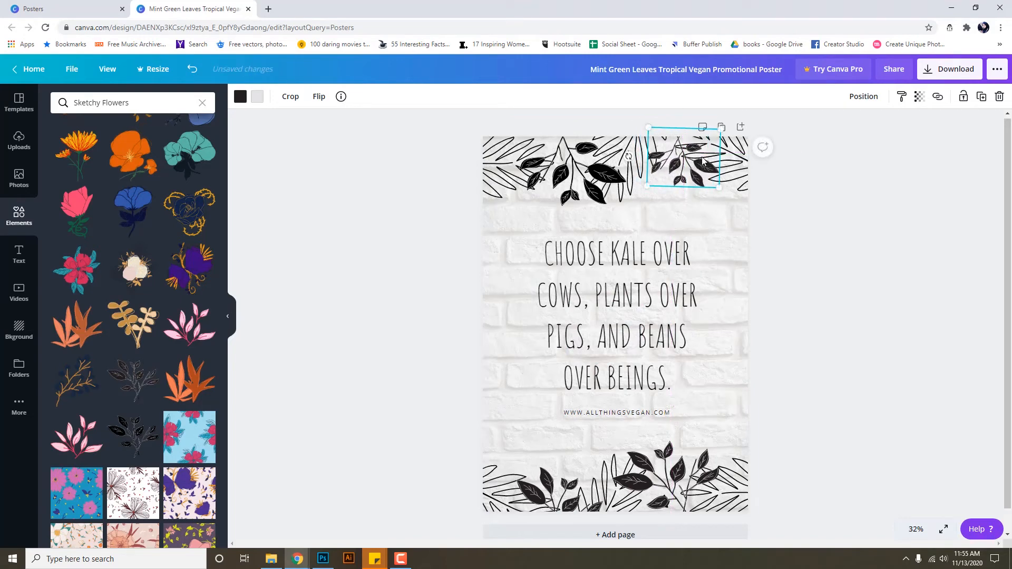
{"action": "left_click", "coordinate": [640, 260]}
{"action": "left_click", "coordinate": [637, 263]}
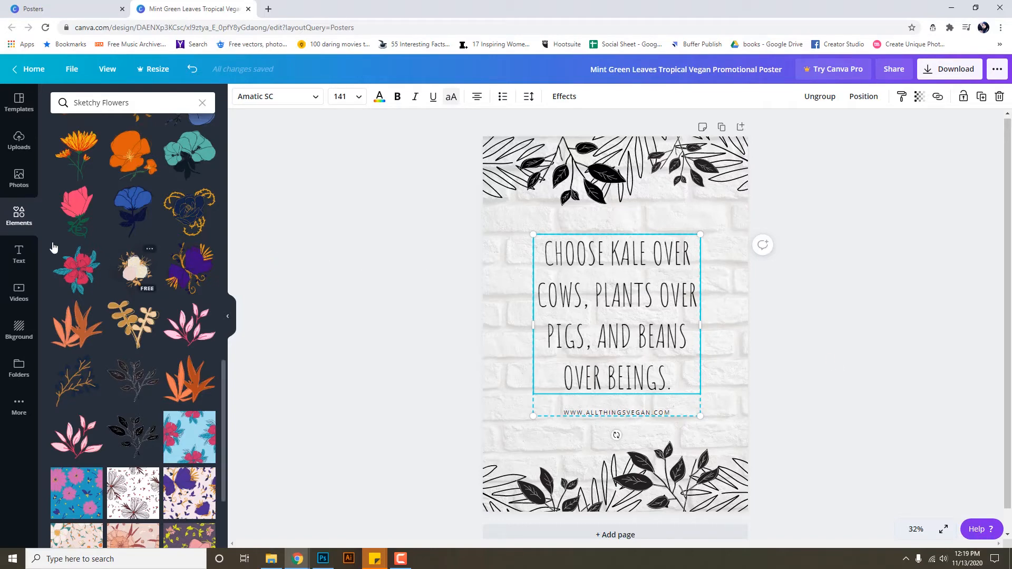
After trying Bukhari Script and Bebas Neue, set the quote in Belleza and widen its box leftward.
{"action": "left_click", "coordinate": [21, 255]}
{"action": "scroll", "coordinate": [97, 334], "scroll_direction": "down", "scroll_amount": 10}
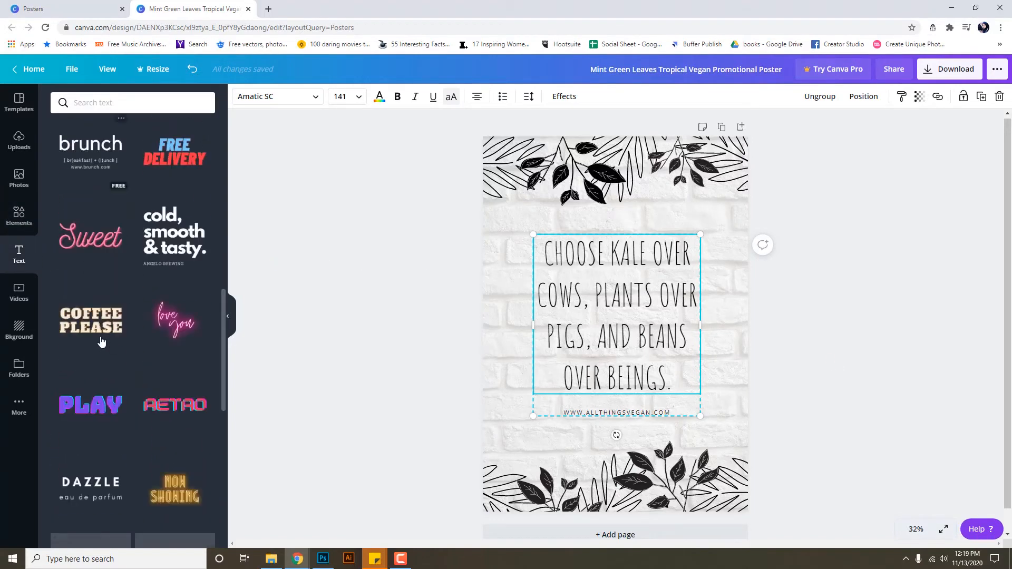
{"action": "scroll", "coordinate": [102, 345], "scroll_direction": "up", "scroll_amount": 10}
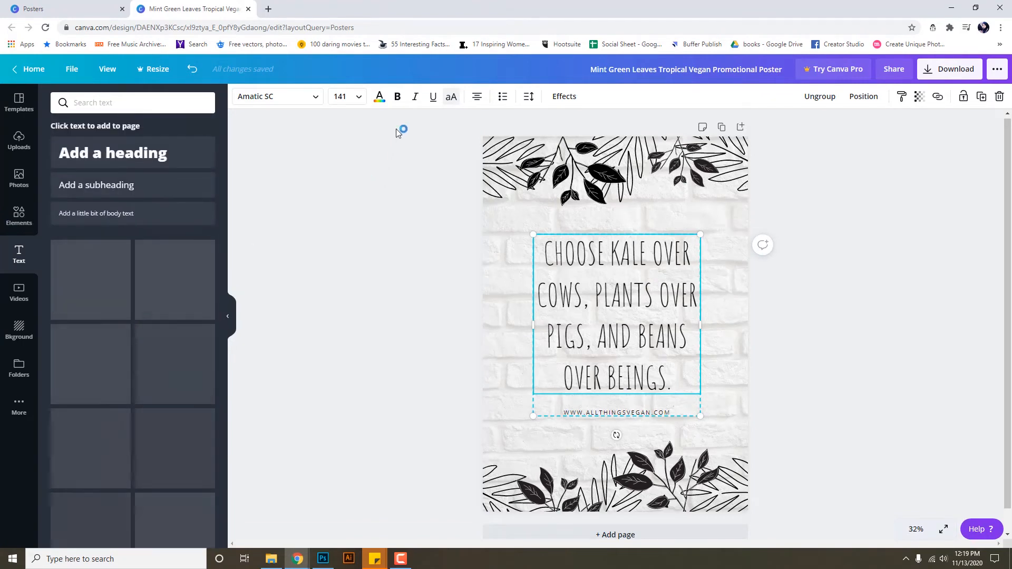
{"action": "left_click", "coordinate": [265, 106]}
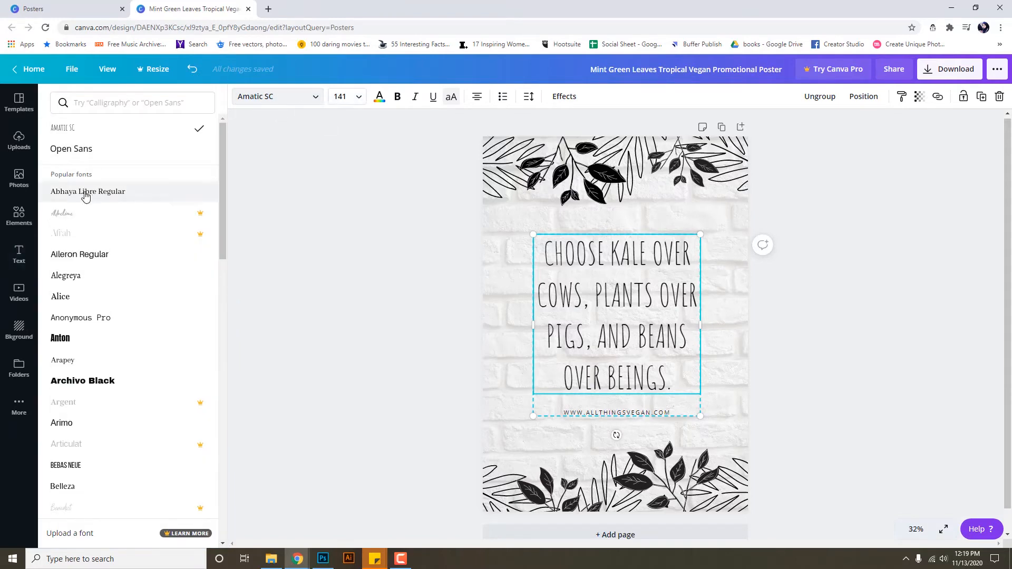
{"action": "left_click", "coordinate": [79, 219]}
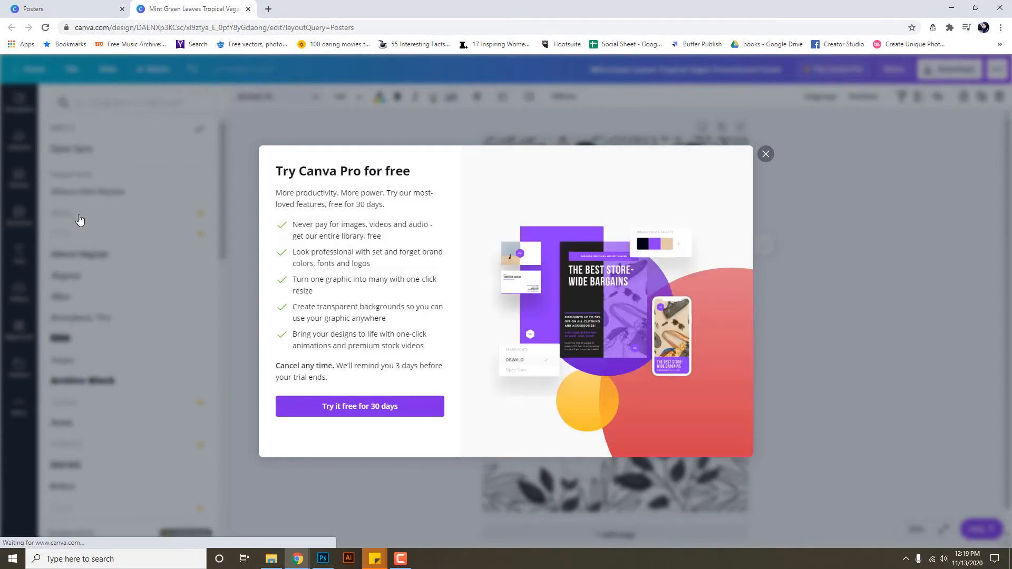
{"action": "left_click", "coordinate": [765, 154]}
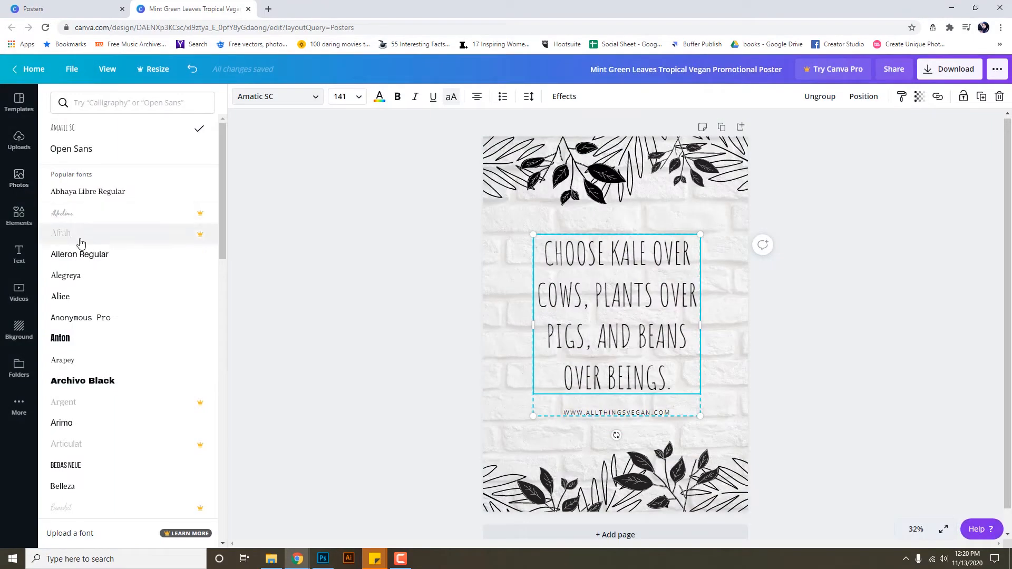
{"action": "scroll", "coordinate": [106, 374], "scroll_direction": "down", "scroll_amount": 1}
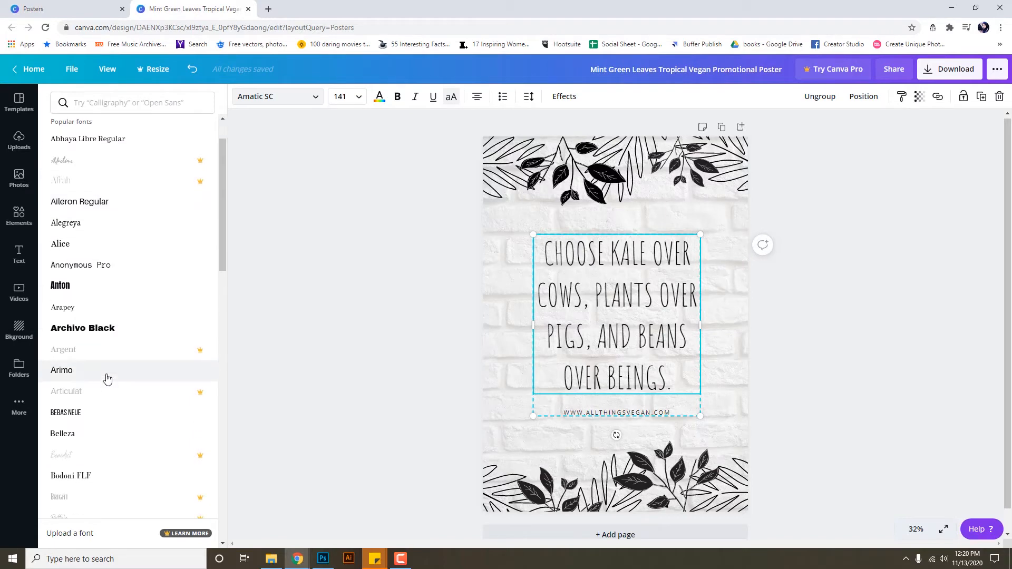
{"action": "scroll", "coordinate": [107, 379], "scroll_direction": "down", "scroll_amount": 1}
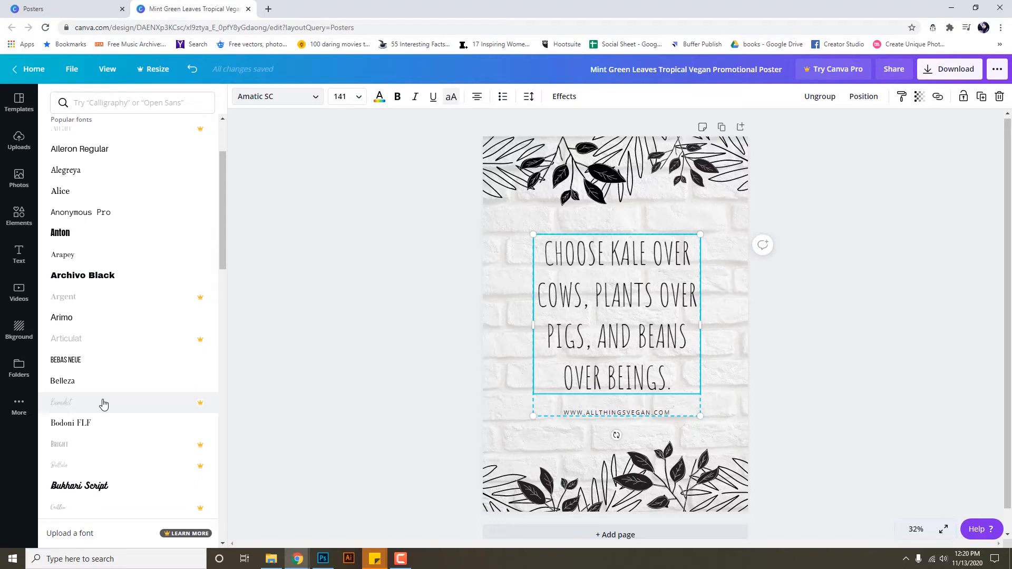
{"action": "left_click", "coordinate": [126, 487]}
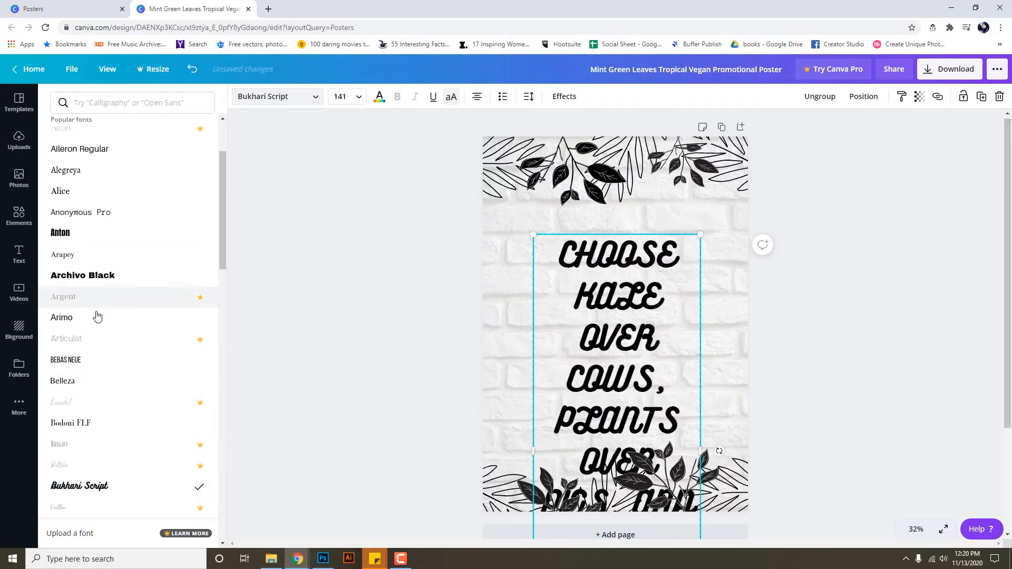
{"action": "left_click", "coordinate": [92, 368]}
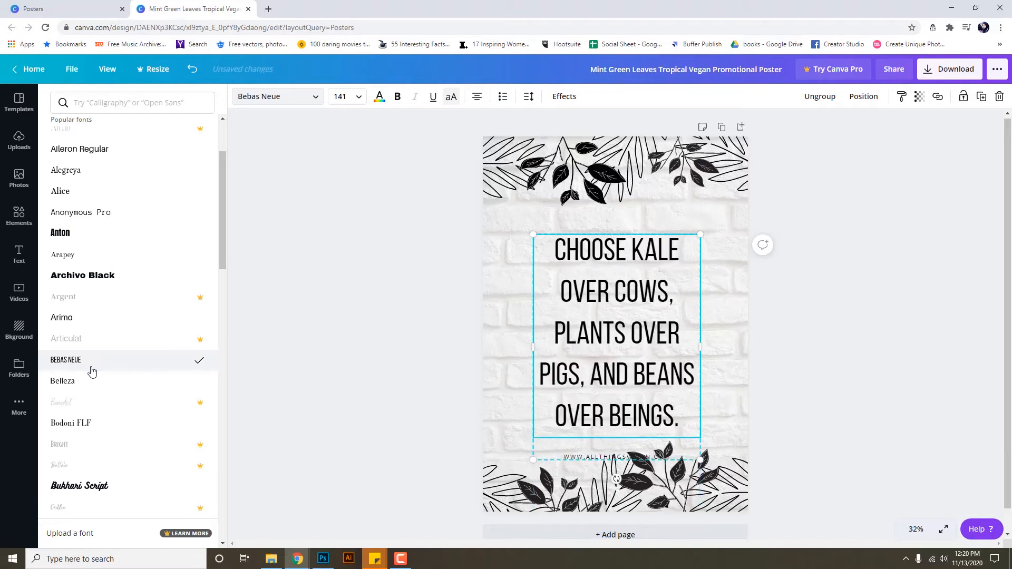
{"action": "left_click", "coordinate": [93, 388]}
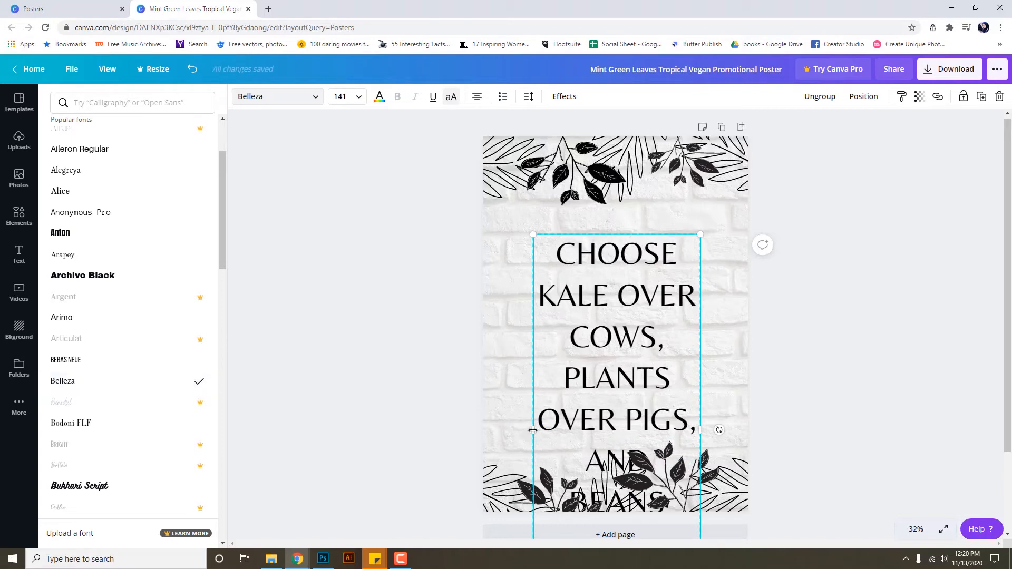
{"action": "left_click_drag", "start_coordinate": [533, 430], "coordinate": [482, 430]}
Set the quote font size to 104 and move it slightly right and down.
{"action": "left_click", "coordinate": [358, 98]}
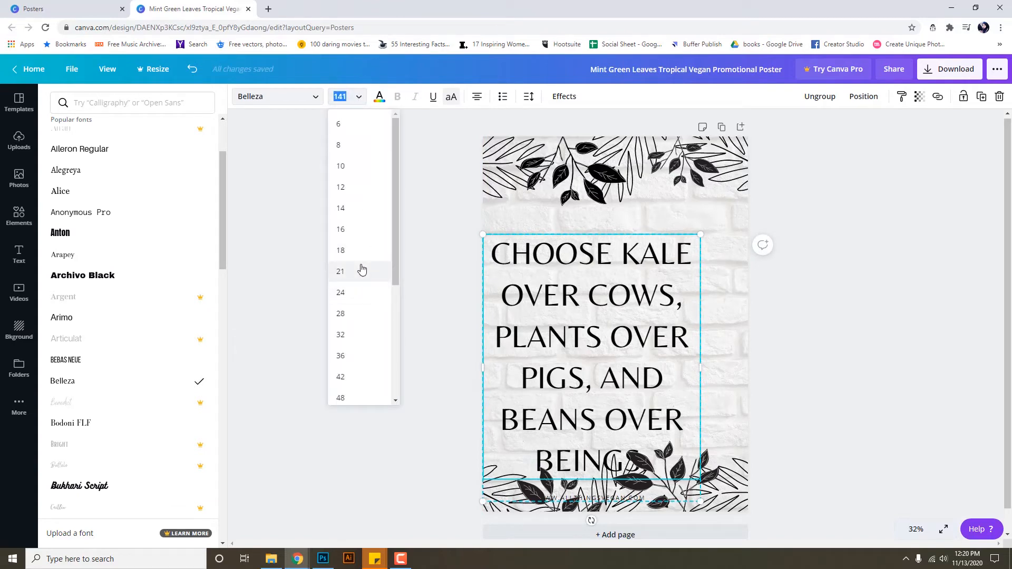
{"action": "scroll", "coordinate": [352, 310], "scroll_direction": "down", "scroll_amount": 4}
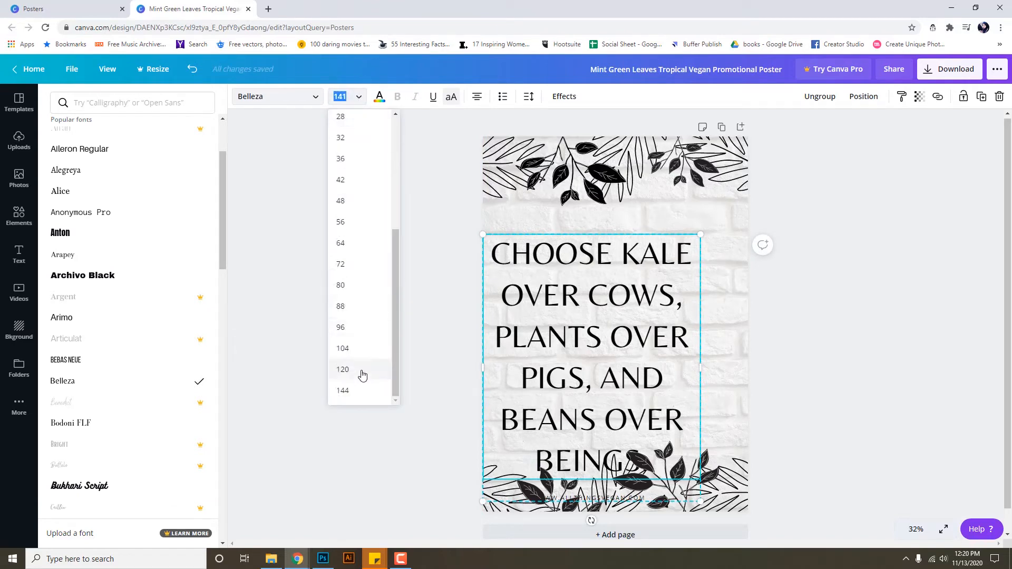
{"action": "left_click", "coordinate": [359, 350]}
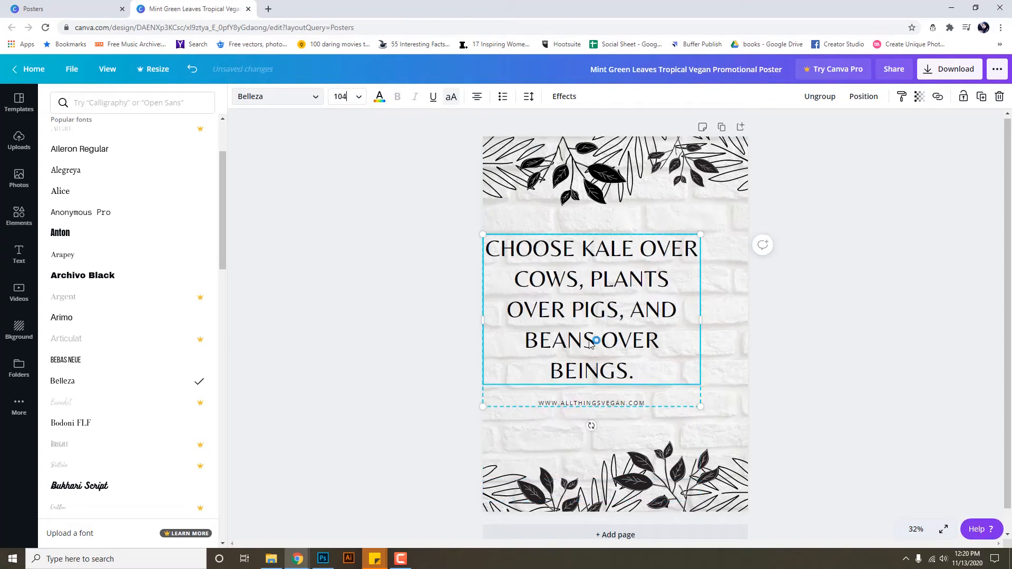
{"action": "left_click_drag", "start_coordinate": [590, 342], "coordinate": [614, 348]}
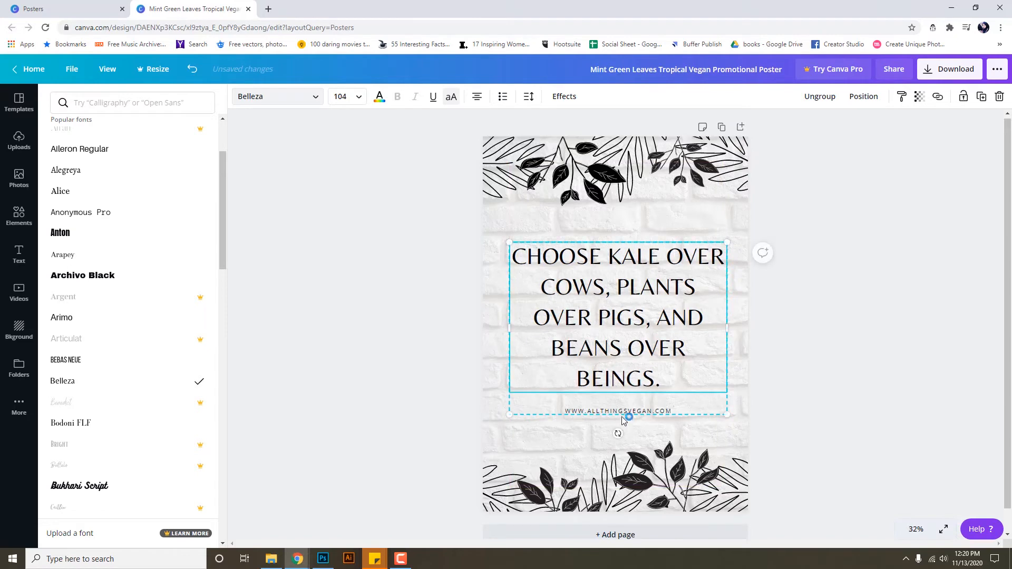
Delete the website line under the quote and nudge the quote slightly lower.
{"action": "left_click", "coordinate": [623, 416]}
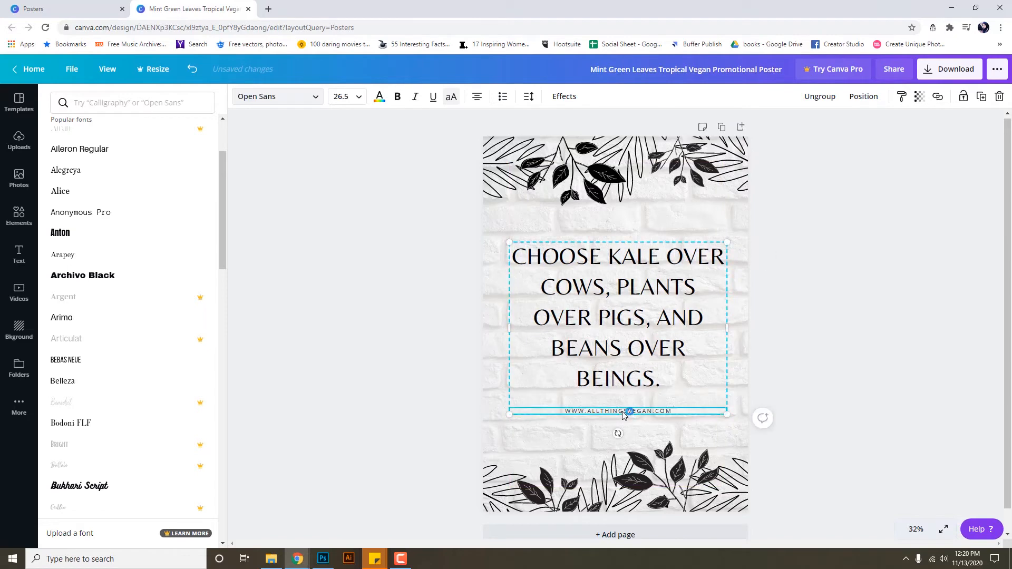
{"action": "key", "text": "Delete"}
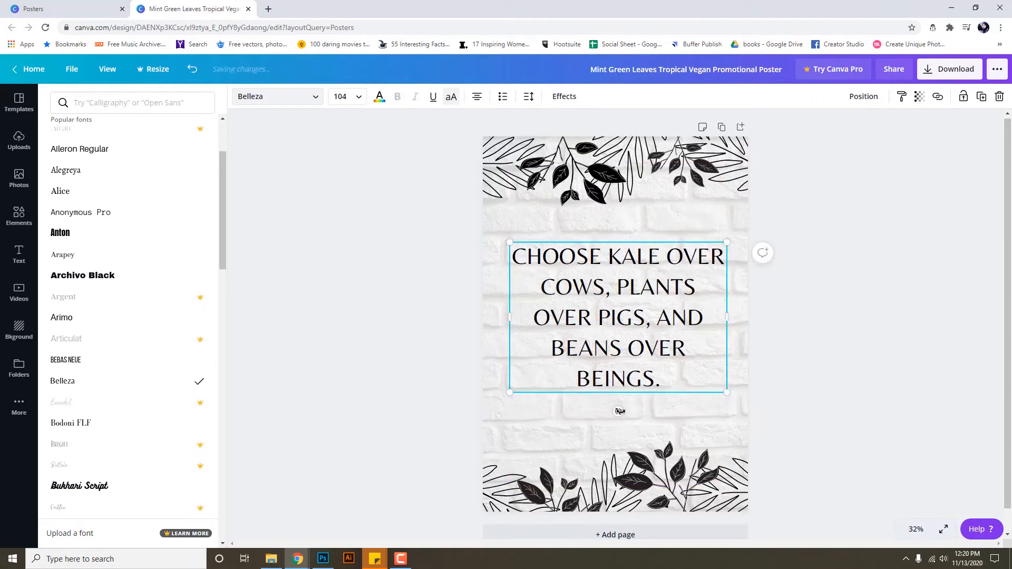
{"action": "left_click_drag", "start_coordinate": [636, 313], "coordinate": [635, 319]}
{"action": "scroll", "coordinate": [179, 368], "scroll_direction": "down", "scroll_amount": 2}
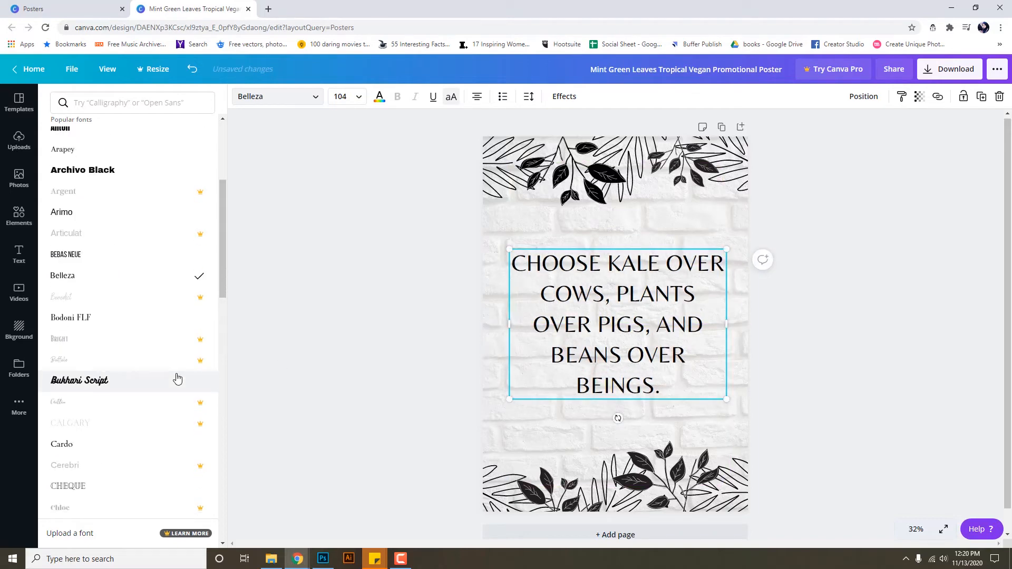
{"action": "scroll", "coordinate": [158, 422], "scroll_direction": "down", "scroll_amount": 1}
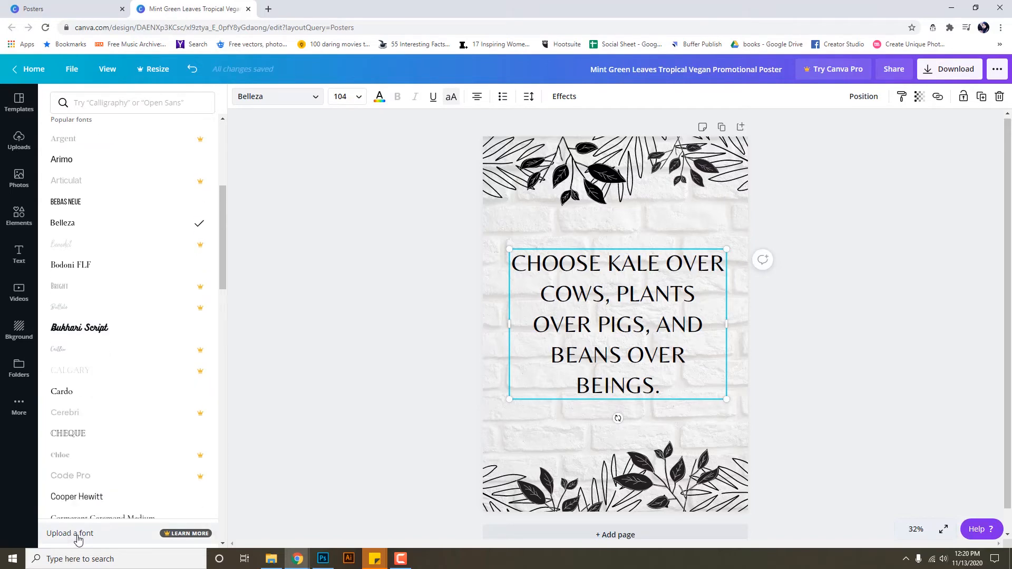
{"action": "left_click", "coordinate": [77, 536]}
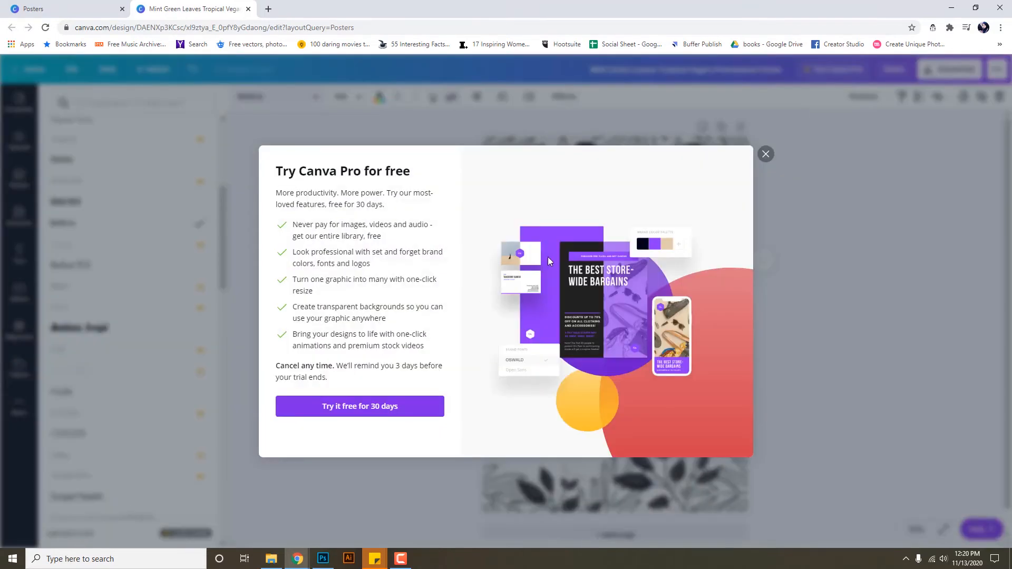
{"action": "left_click", "coordinate": [767, 154]}
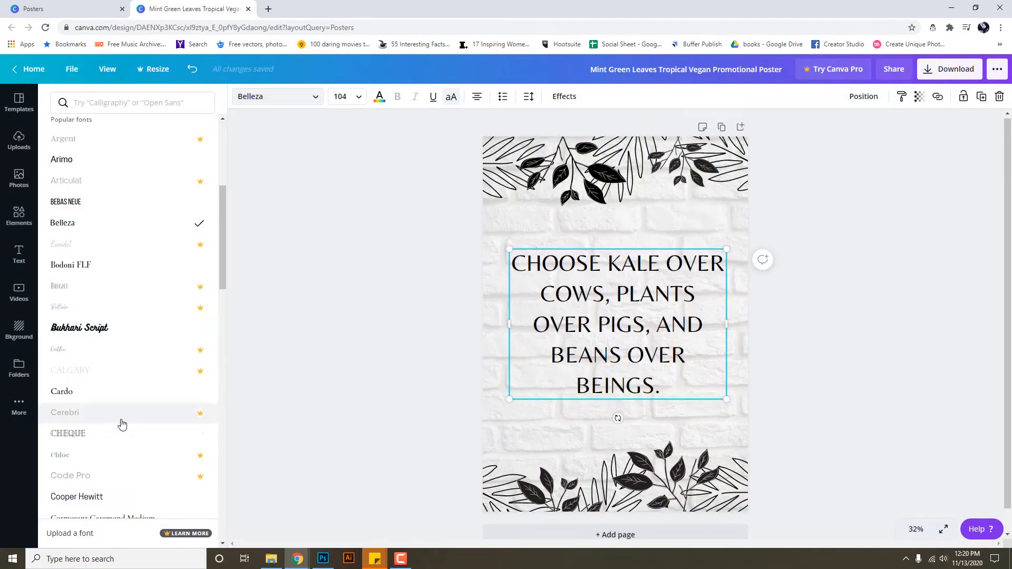
{"action": "scroll", "coordinate": [122, 425], "scroll_direction": "down", "scroll_amount": 1}
{"action": "scroll", "coordinate": [122, 425], "scroll_direction": "down", "scroll_amount": 2}
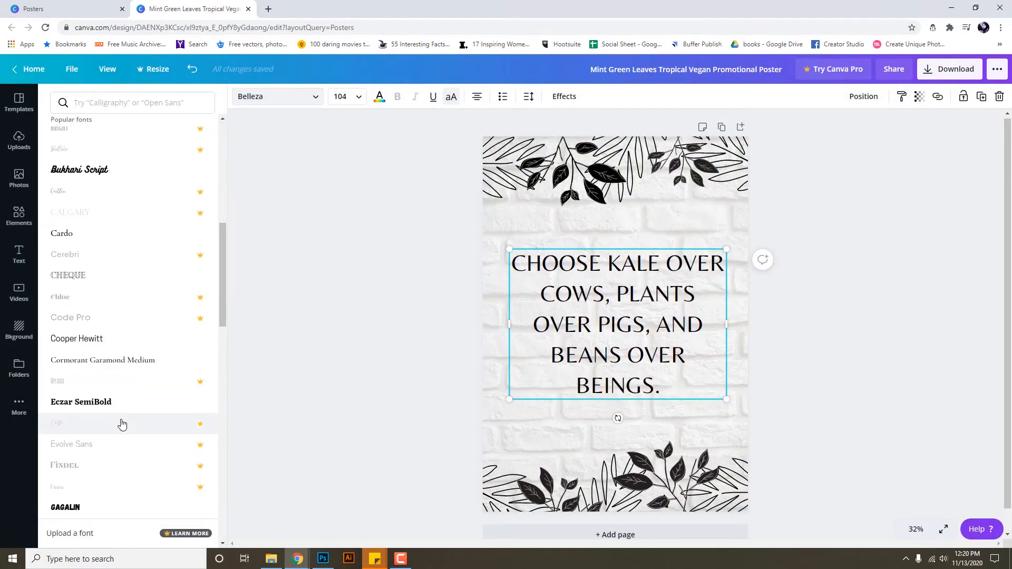
{"action": "scroll", "coordinate": [122, 425], "scroll_direction": "down", "scroll_amount": 4}
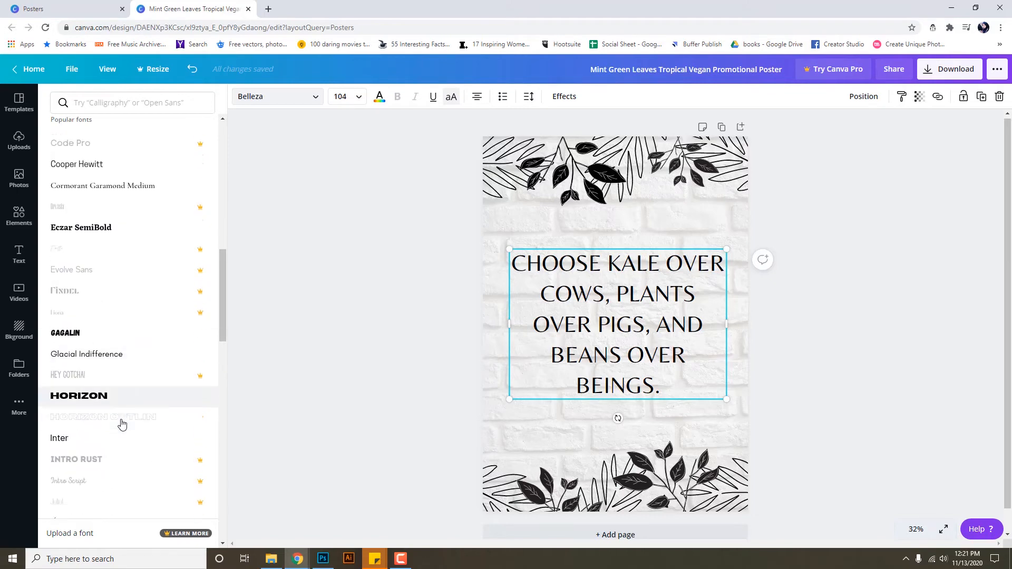
{"action": "scroll", "coordinate": [121, 425], "scroll_direction": "down", "scroll_amount": 1}
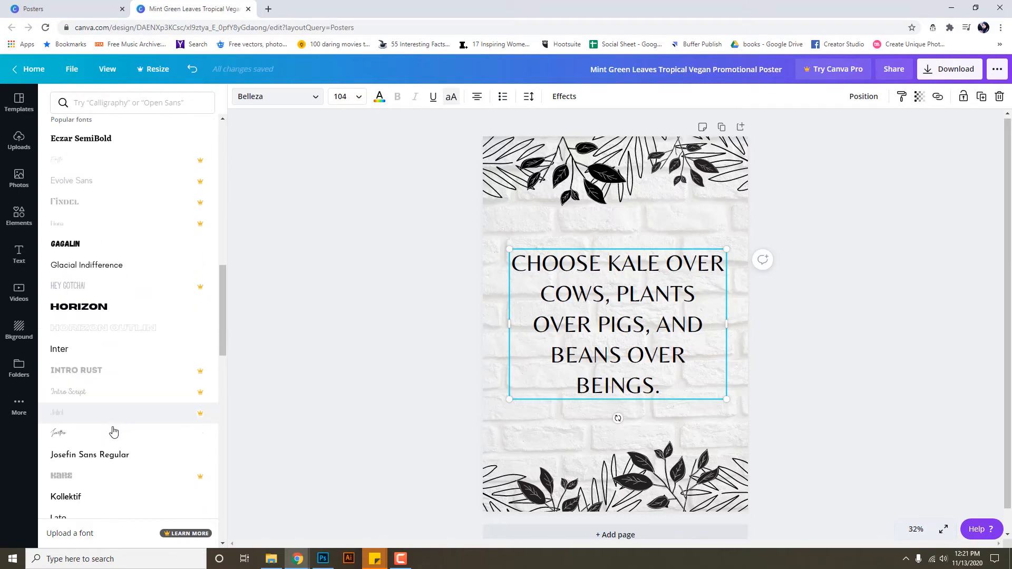
Try the Jonathan, Josefin Sans, Lora, Lovelo, Moontime and Nickainley fonts on the quote.
{"action": "left_click", "coordinate": [112, 435]}
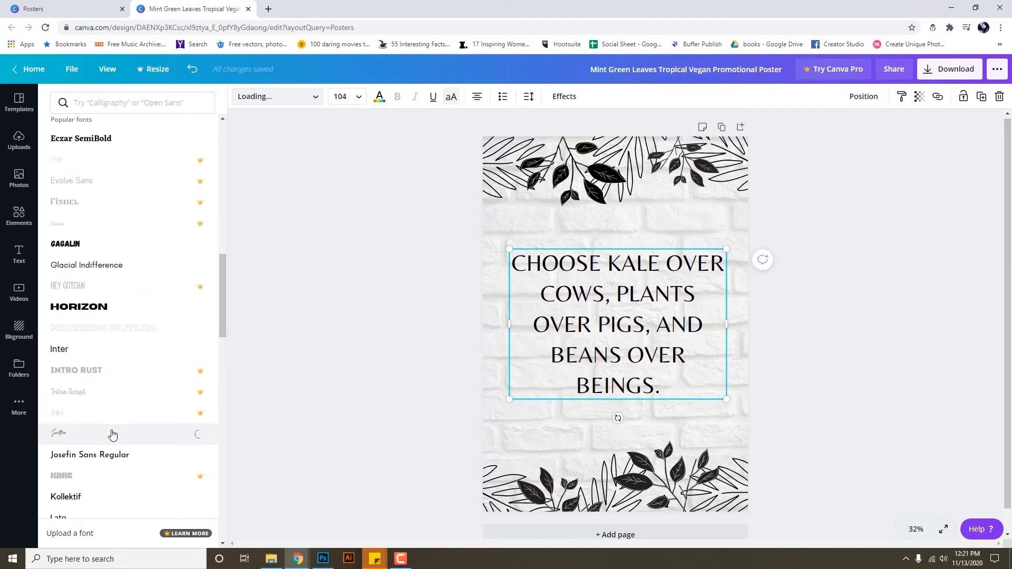
{"action": "scroll", "coordinate": [112, 435], "scroll_direction": "down", "scroll_amount": 1}
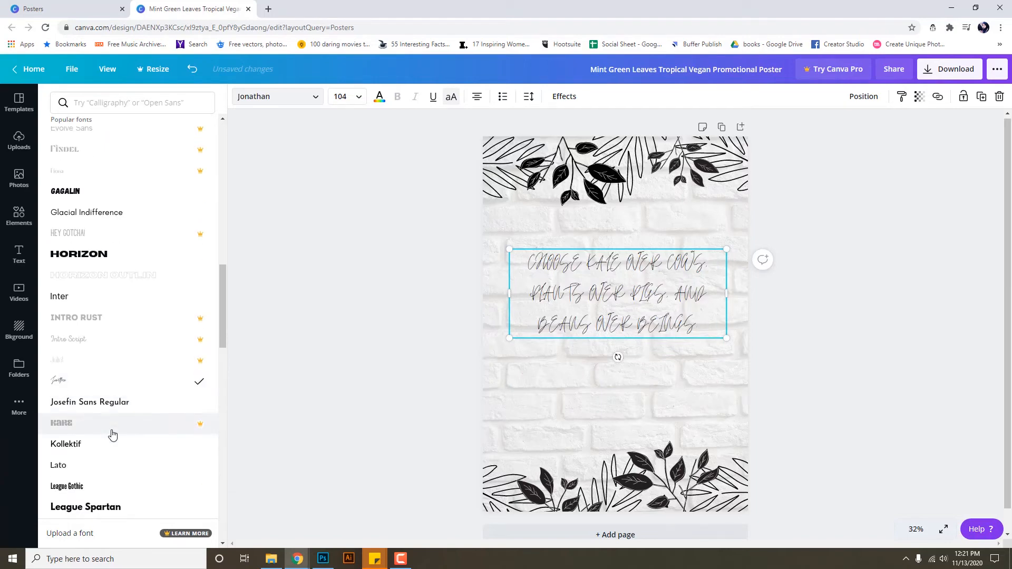
{"action": "left_click", "coordinate": [120, 403]}
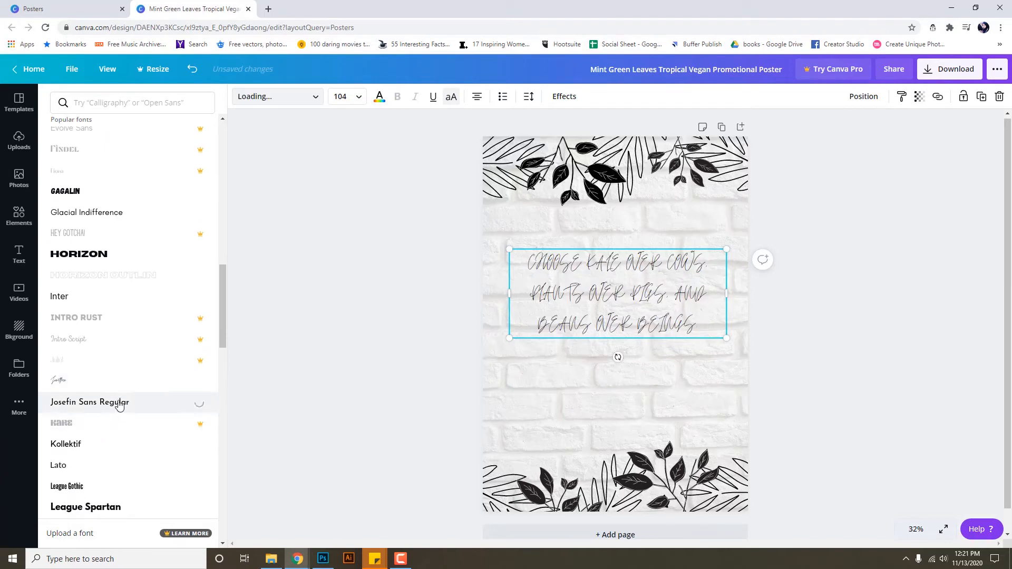
{"action": "scroll", "coordinate": [119, 404], "scroll_direction": "down", "scroll_amount": 2}
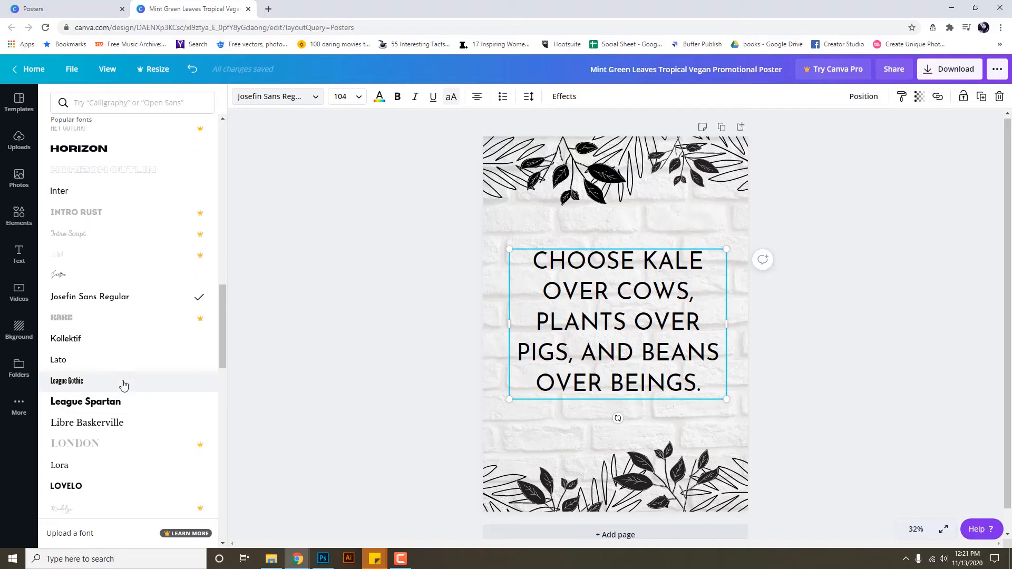
{"action": "left_click", "coordinate": [129, 466]}
{"action": "left_click", "coordinate": [133, 488]}
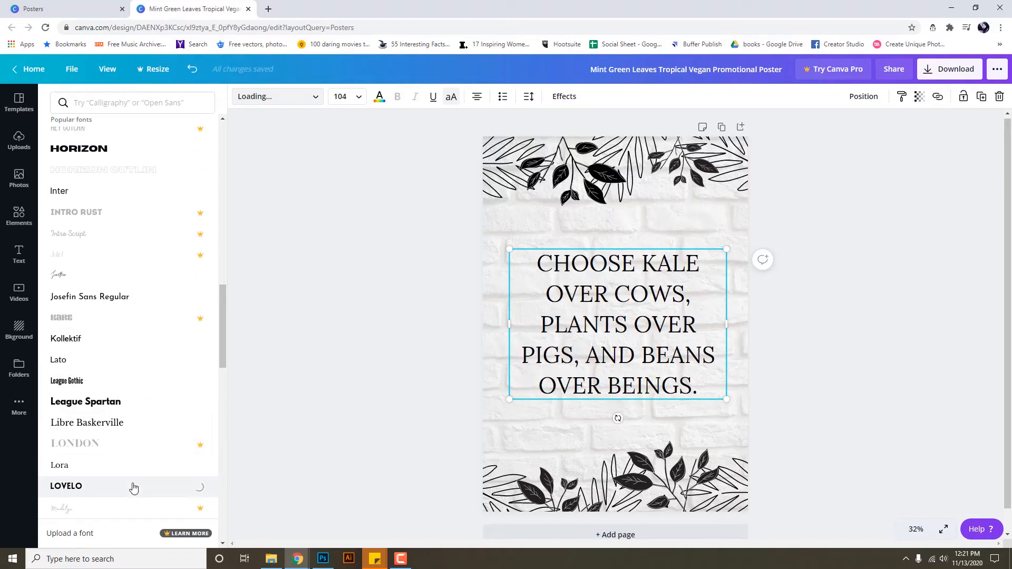
{"action": "scroll", "coordinate": [134, 488], "scroll_direction": "down", "scroll_amount": 2}
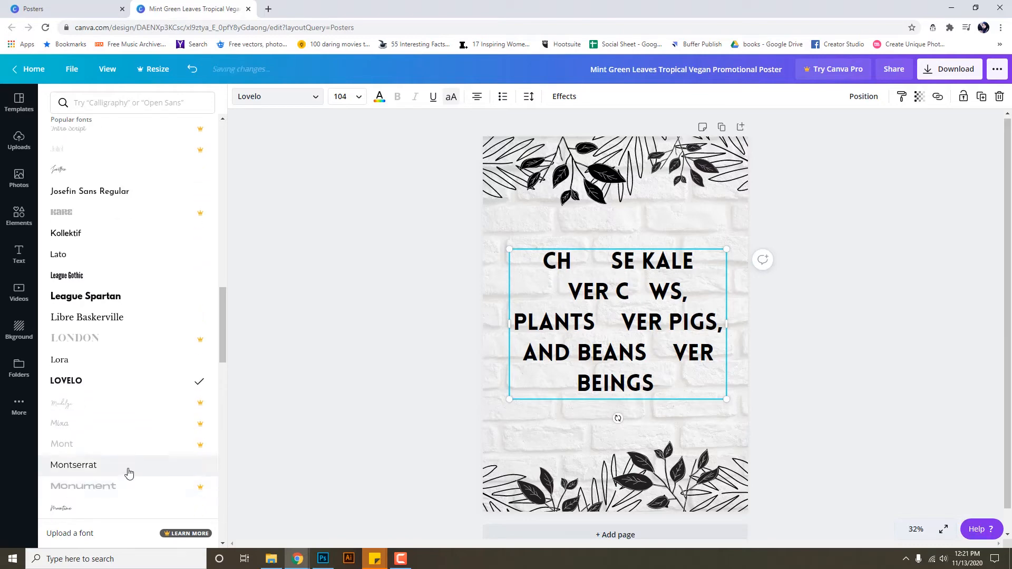
{"action": "left_click", "coordinate": [132, 508]}
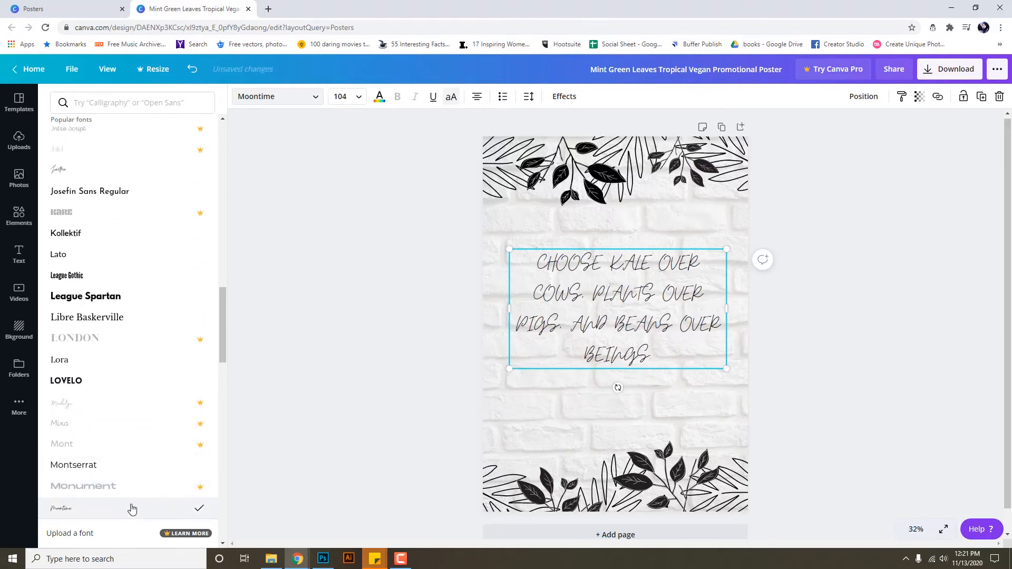
{"action": "scroll", "coordinate": [132, 492], "scroll_direction": "up", "scroll_amount": 7}
{"action": "scroll", "coordinate": [133, 489], "scroll_direction": "down", "scroll_amount": 12}
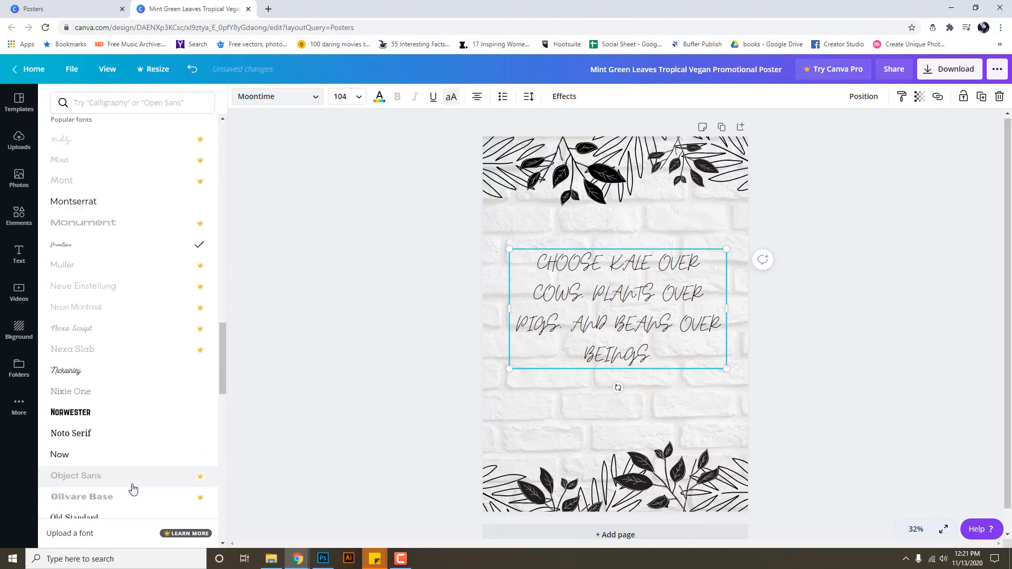
{"action": "left_click", "coordinate": [122, 375]}
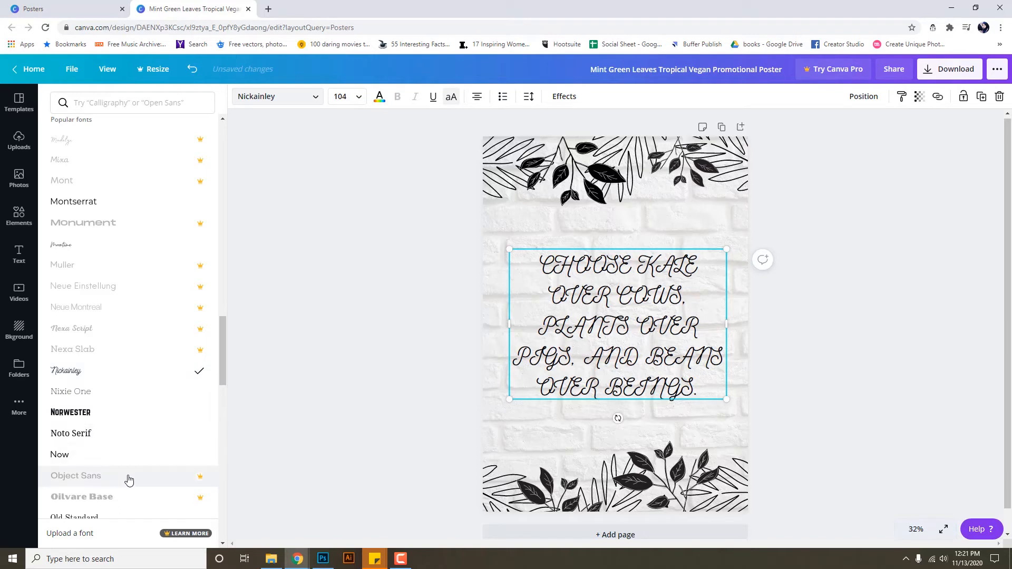
Try Quicksand, Virtual and Alegreya, then set the quote's font to Alice.
{"action": "scroll", "coordinate": [128, 479], "scroll_direction": "down", "scroll_amount": 2}
{"action": "scroll", "coordinate": [131, 415], "scroll_direction": "down", "scroll_amount": 2}
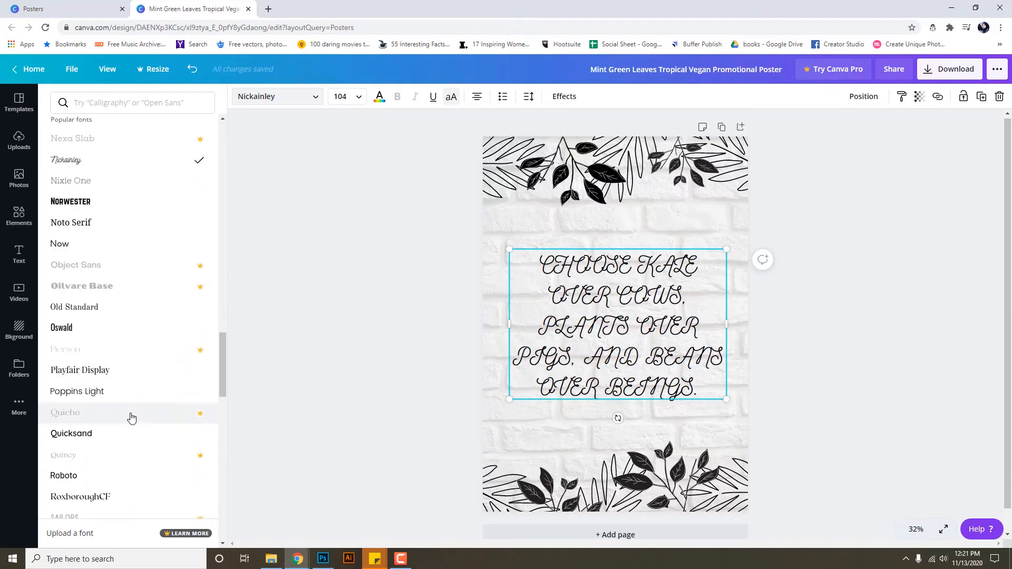
{"action": "left_click", "coordinate": [122, 436]}
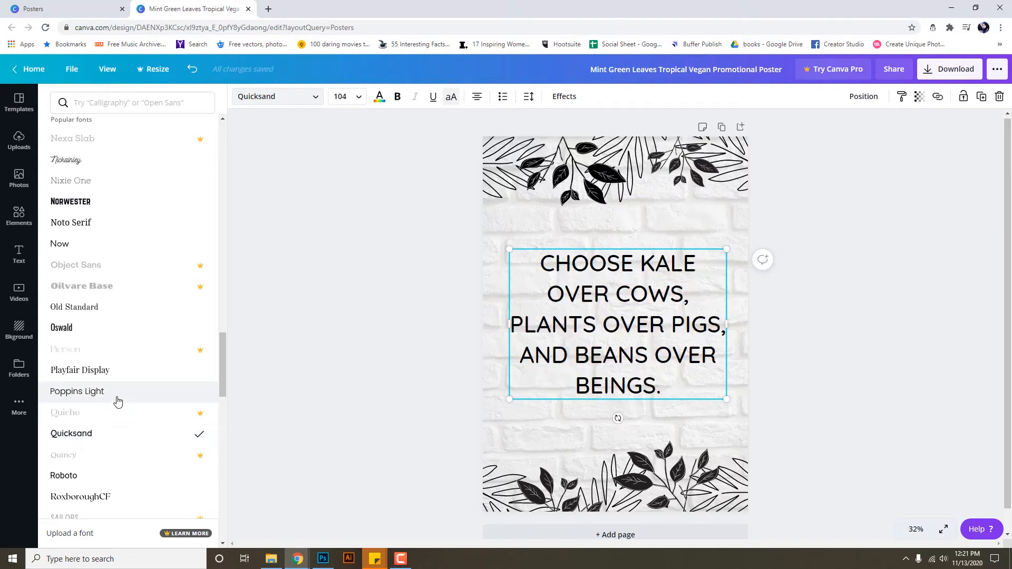
{"action": "scroll", "coordinate": [112, 447], "scroll_direction": "down", "scroll_amount": 2}
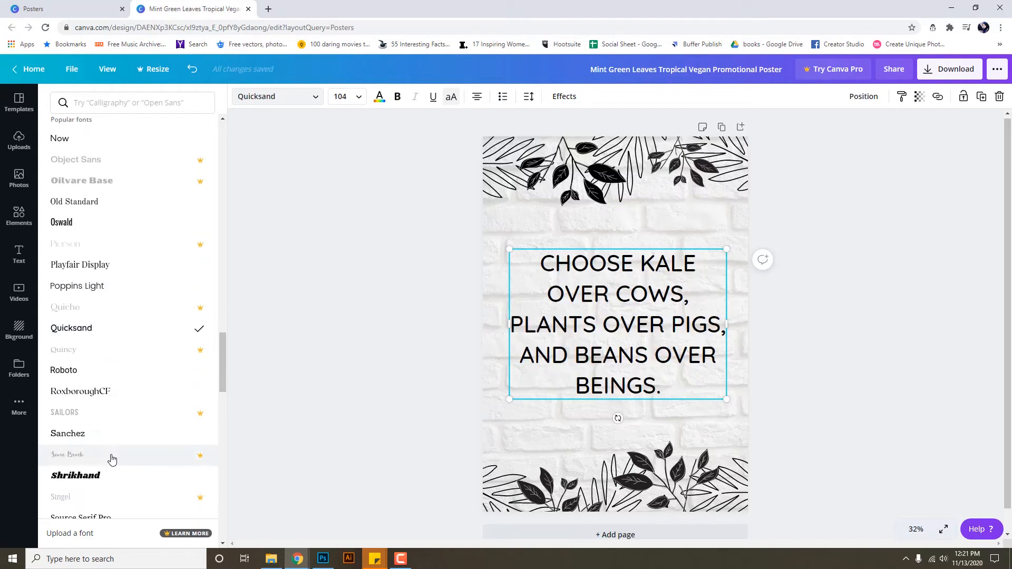
{"action": "scroll", "coordinate": [110, 454], "scroll_direction": "down", "scroll_amount": 1}
{"action": "scroll", "coordinate": [107, 478], "scroll_direction": "down", "scroll_amount": 2}
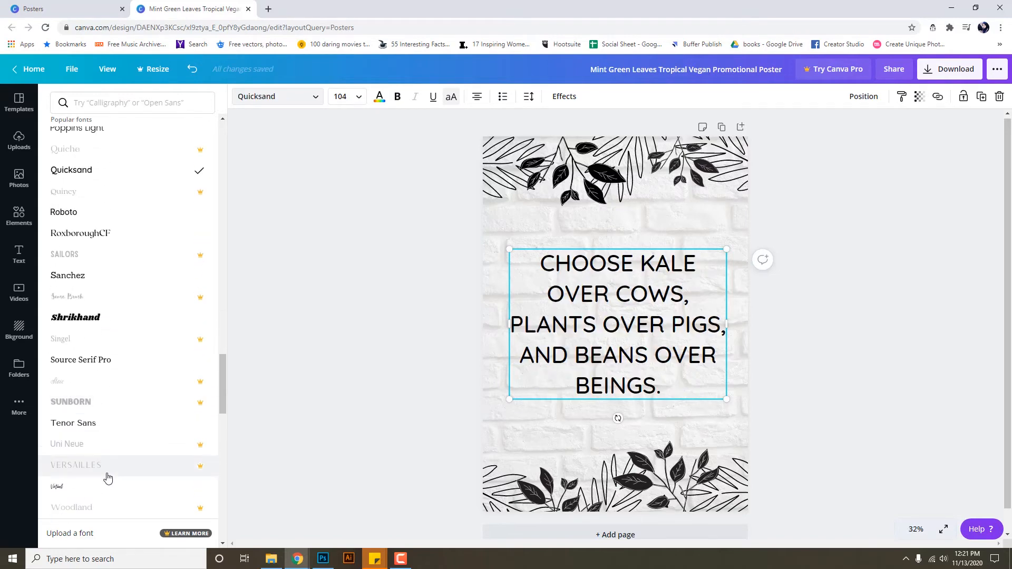
{"action": "left_click", "coordinate": [108, 487]}
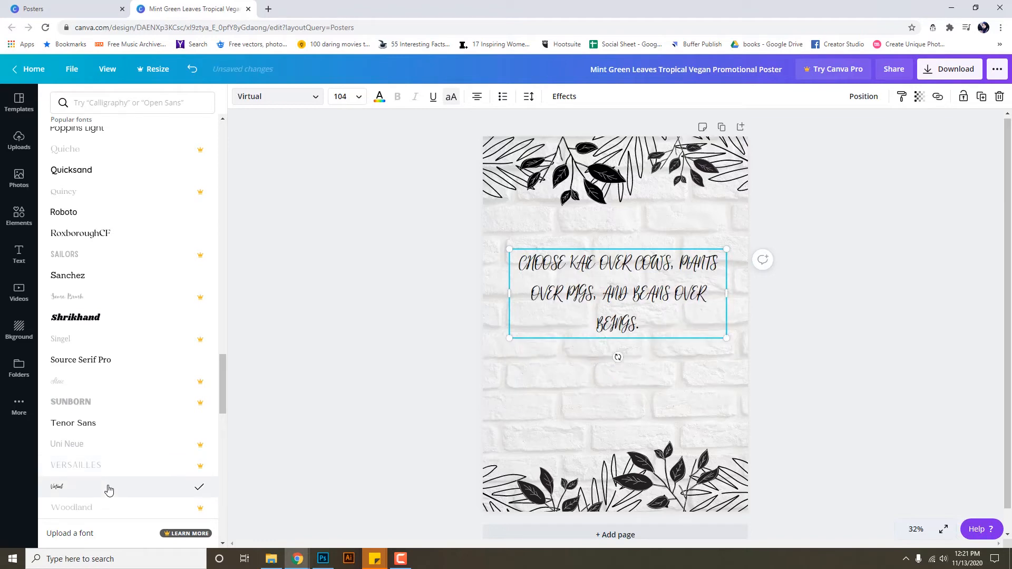
{"action": "scroll", "coordinate": [108, 489], "scroll_direction": "up", "scroll_amount": 20}
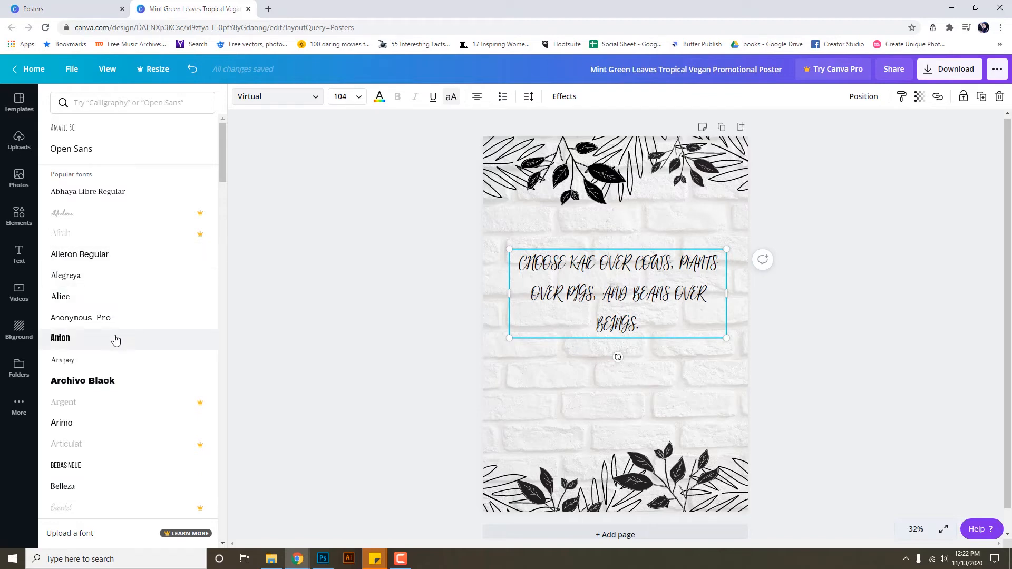
{"action": "scroll", "coordinate": [115, 340], "scroll_direction": "down", "scroll_amount": 2}
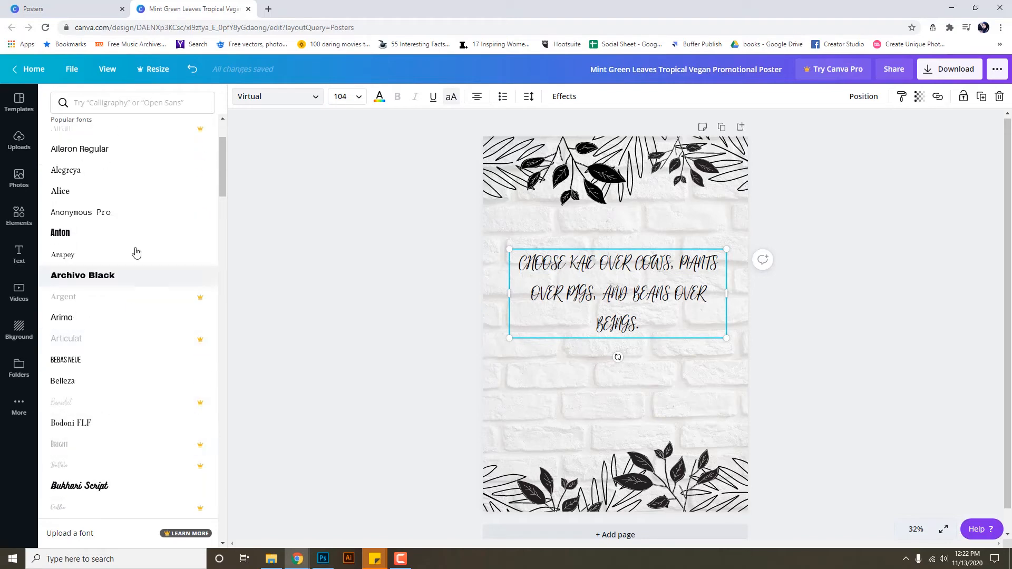
{"action": "scroll", "coordinate": [136, 249], "scroll_direction": "up", "scroll_amount": 2}
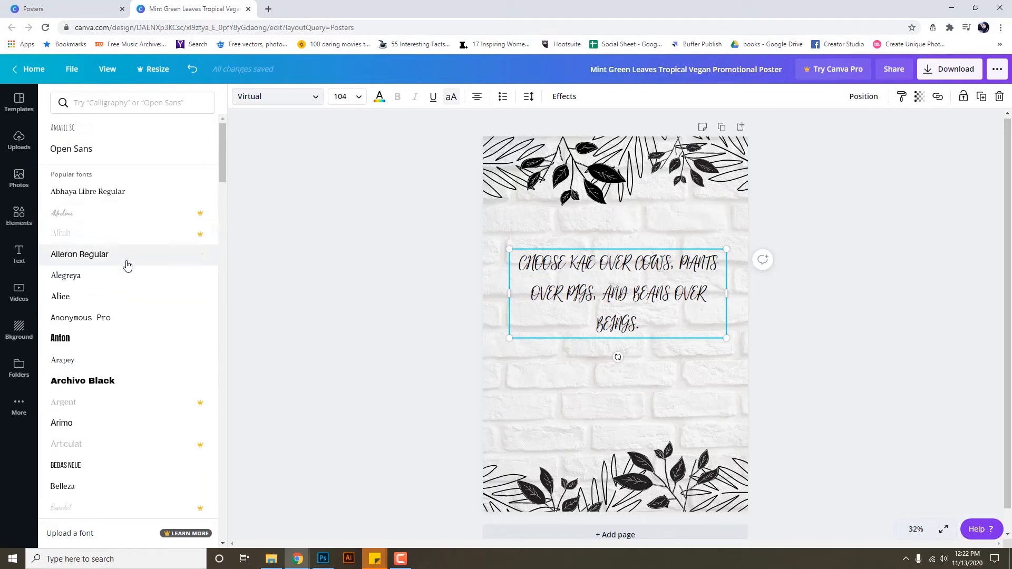
{"action": "left_click", "coordinate": [127, 284]}
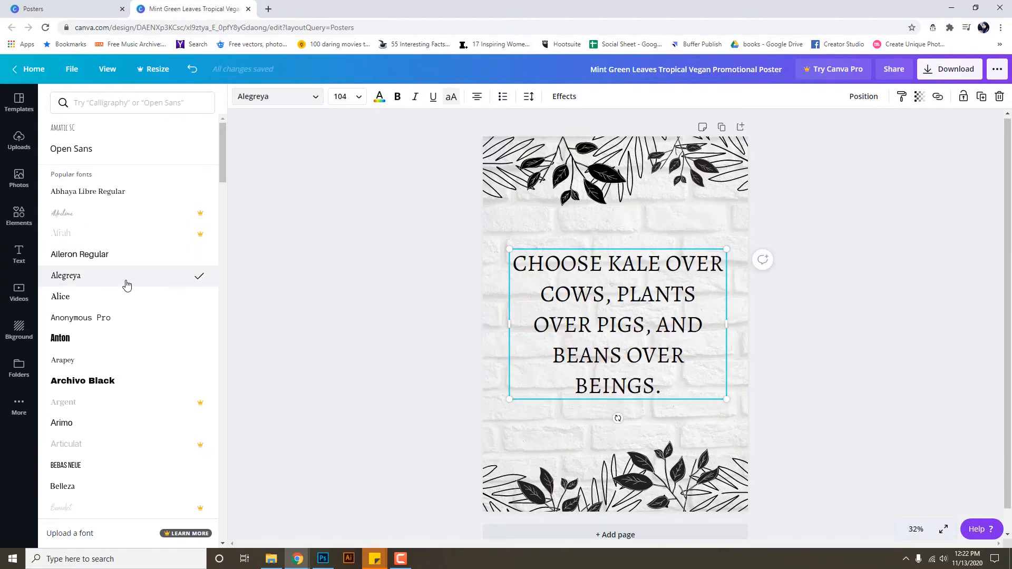
{"action": "left_click", "coordinate": [130, 297]}
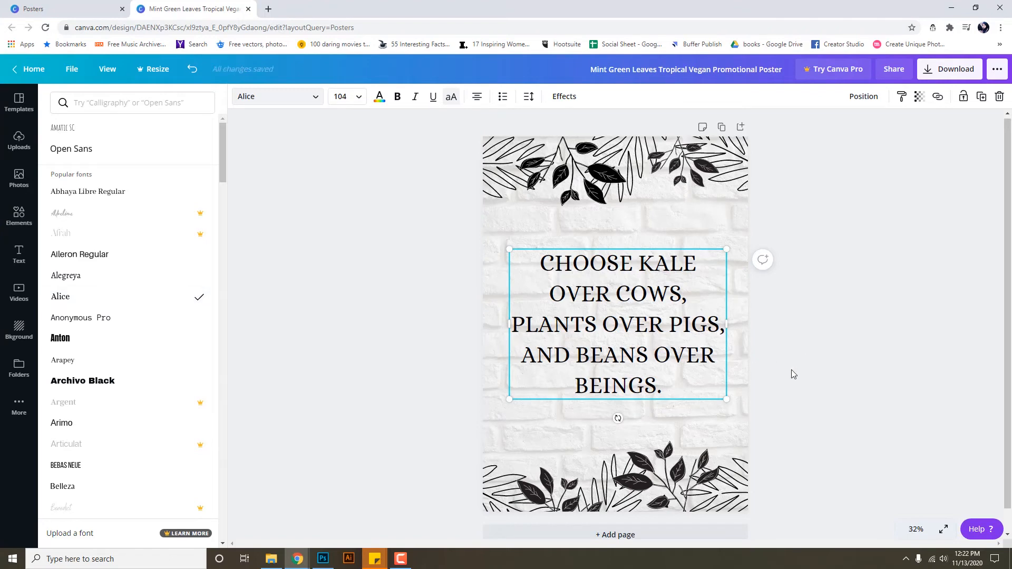
{"action": "left_click", "coordinate": [667, 357]}
Move the quote slightly lower on the poster and preview the result.
{"action": "left_click", "coordinate": [819, 356]}
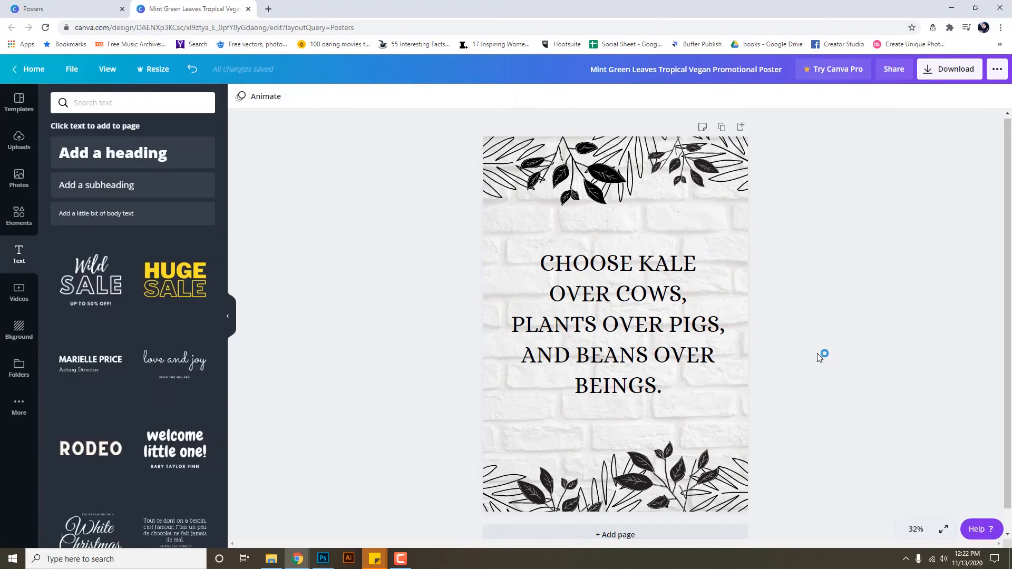
{"action": "left_click_drag", "start_coordinate": [649, 356], "coordinate": [649, 361]}
{"action": "left_click", "coordinate": [838, 362]}
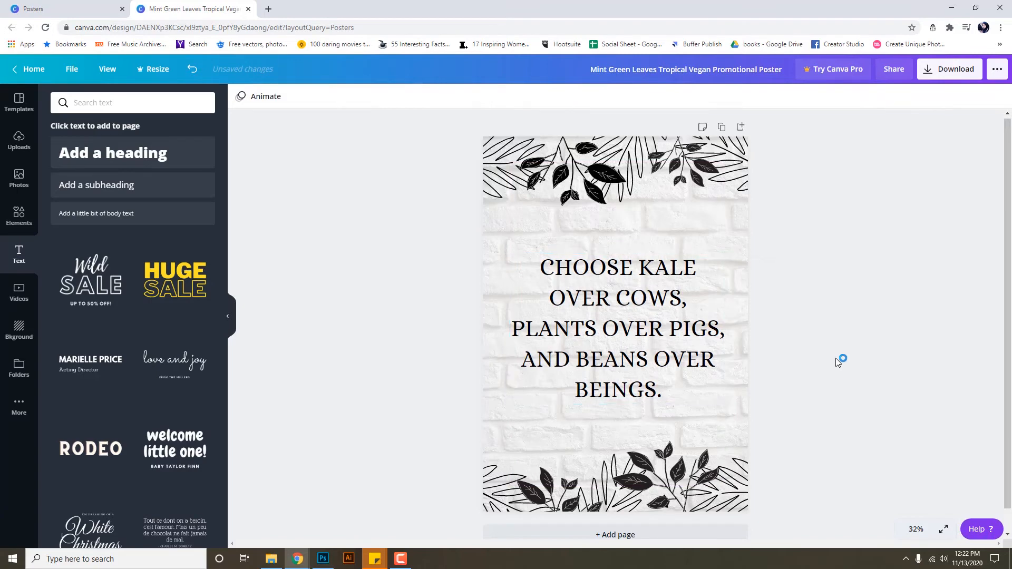
Download the poster as a JPG and save it to Local Disk (E:).
{"action": "left_click", "coordinate": [953, 75]}
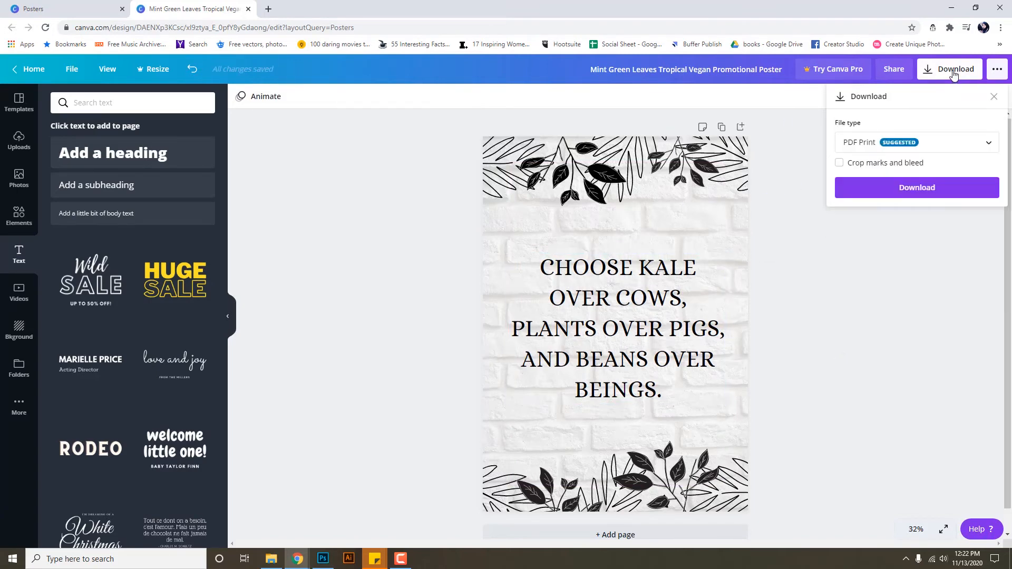
{"action": "left_click", "coordinate": [896, 142]}
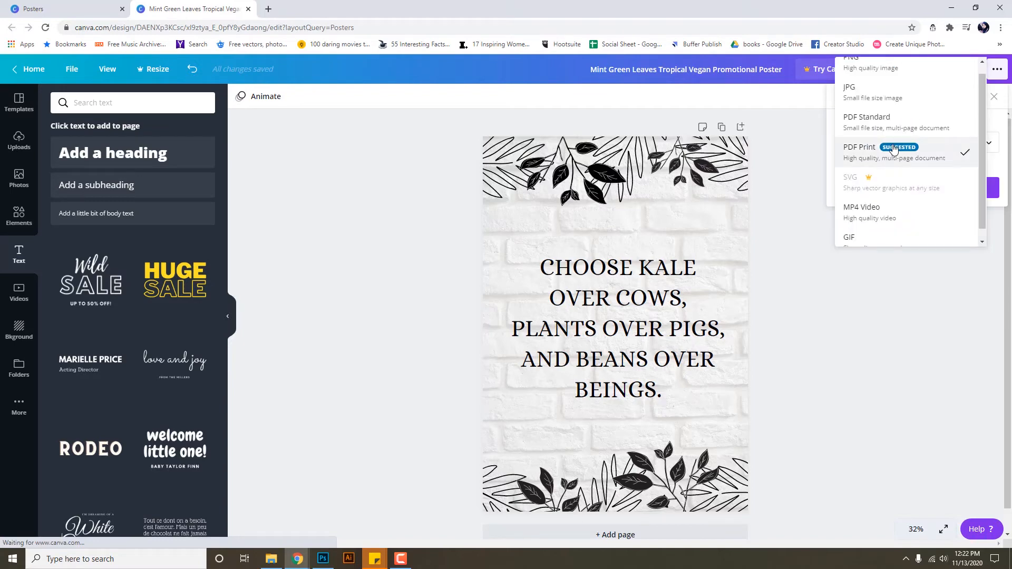
{"action": "left_click", "coordinate": [899, 100]}
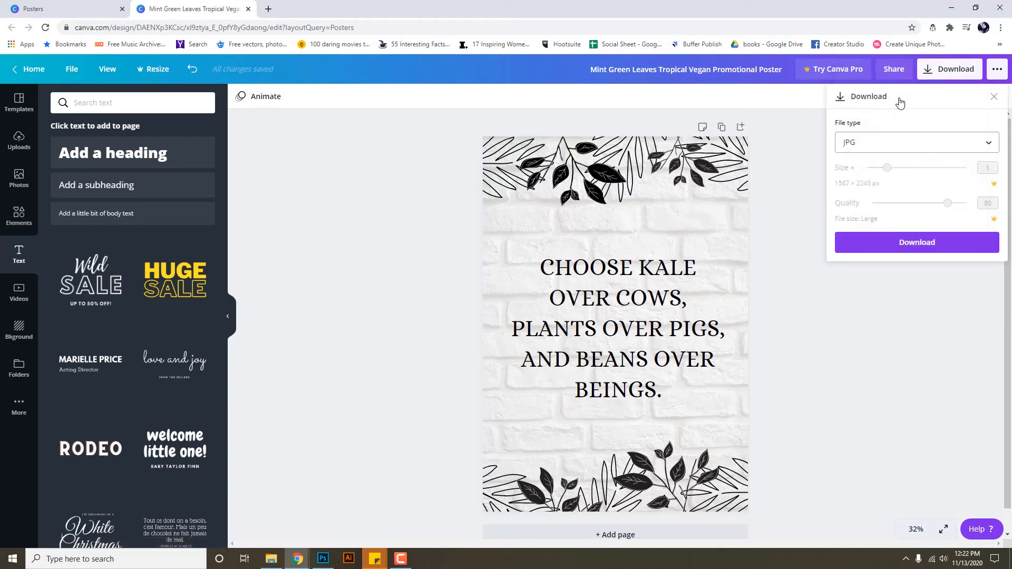
{"action": "left_click", "coordinate": [924, 252]}
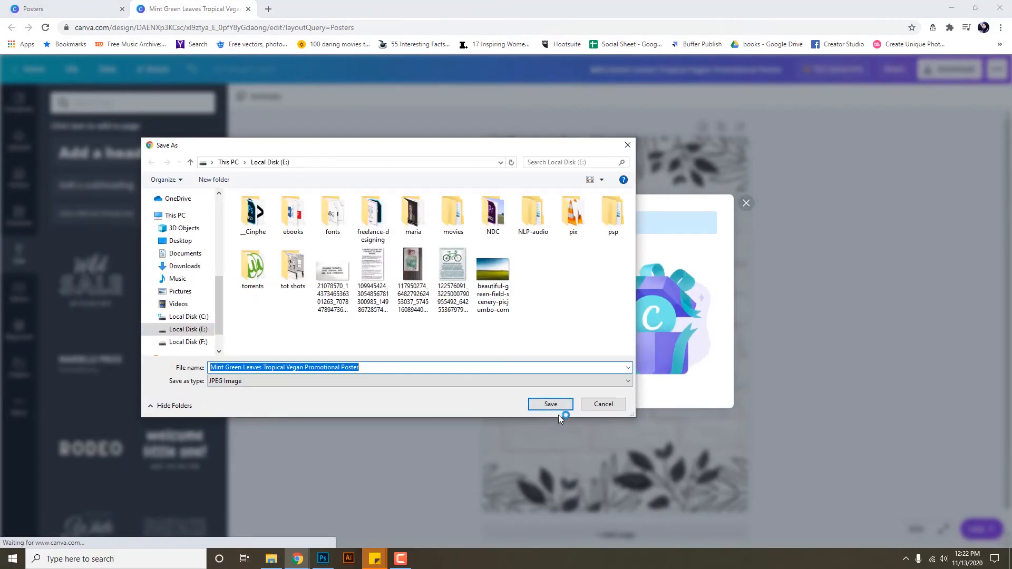
{"action": "left_click", "coordinate": [556, 405]}
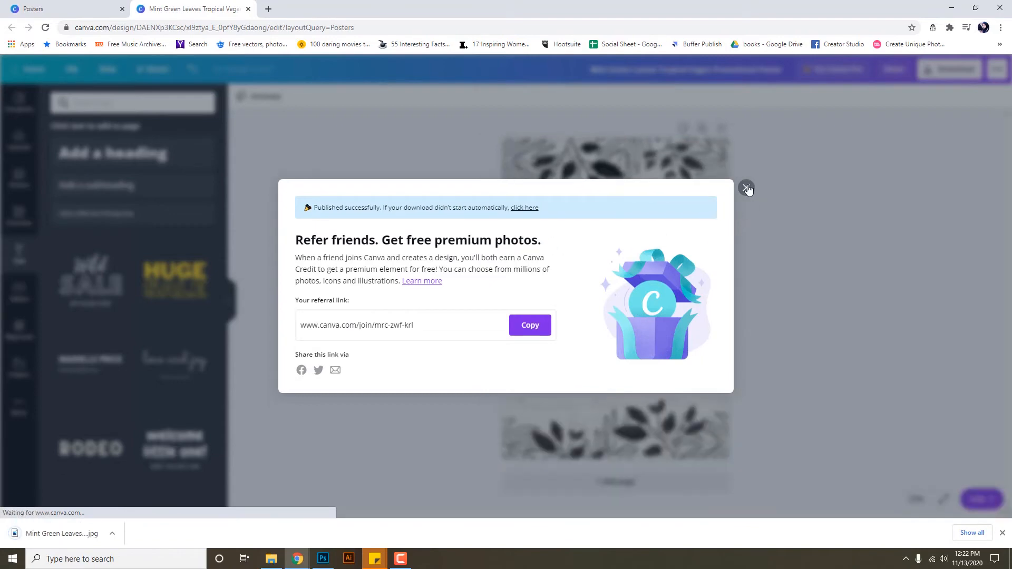
{"action": "left_click", "coordinate": [746, 189]}
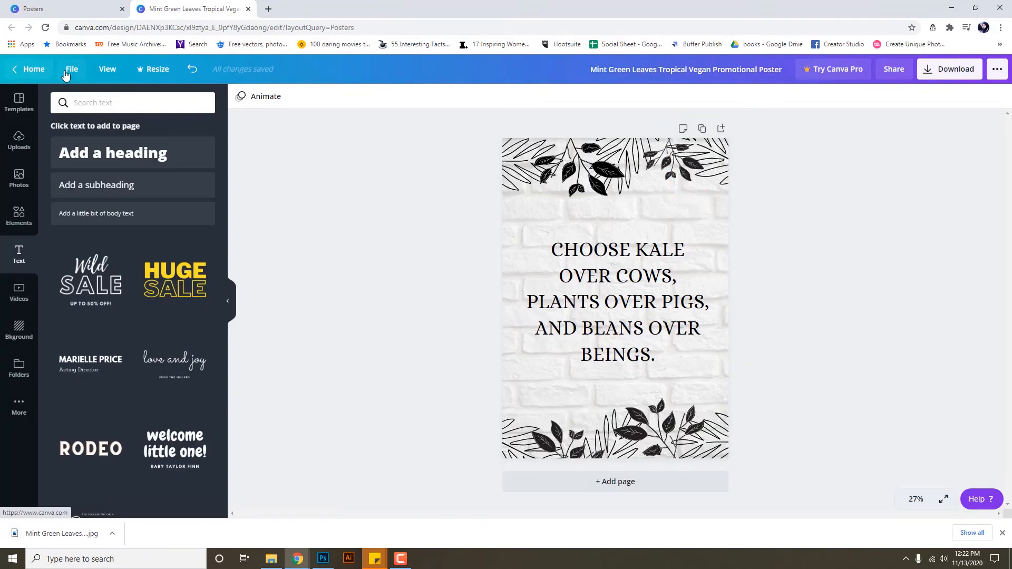
Return from the poster to the Canva home page.
{"action": "left_click", "coordinate": [39, 73]}
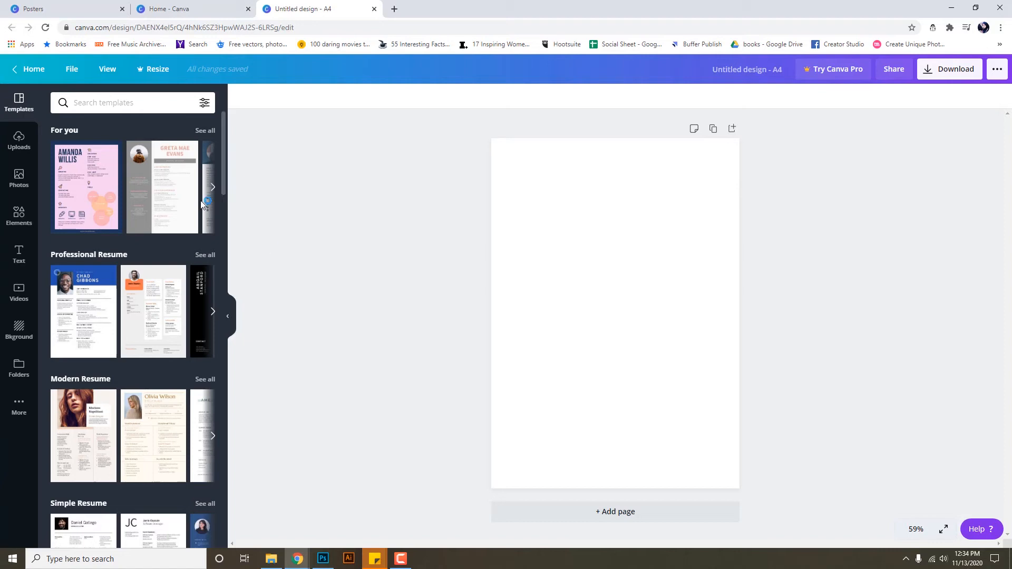
Apply the blue Professional Resume template to the A4 page and show the Uploads area.
{"action": "left_click", "coordinate": [213, 188]}
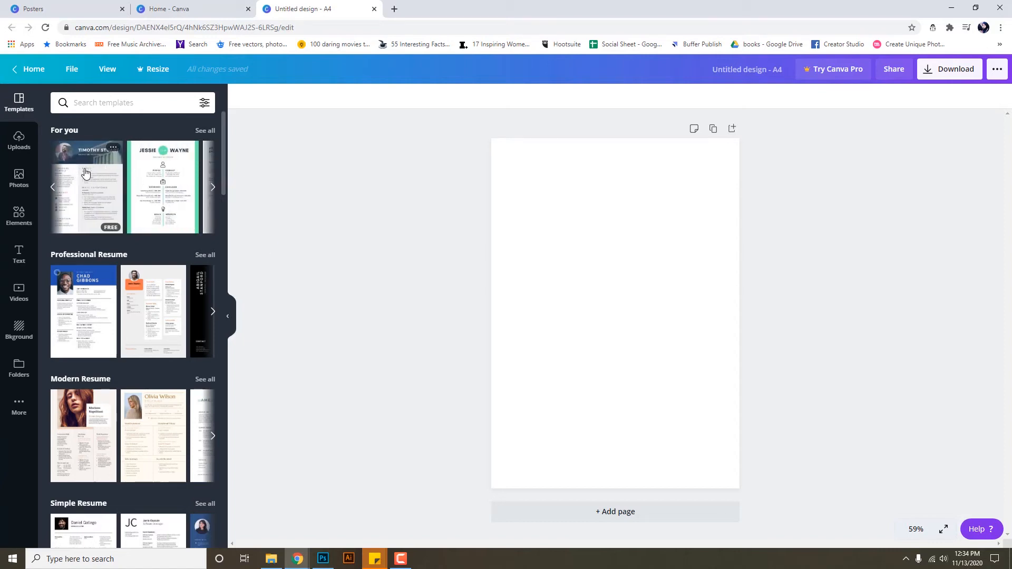
{"action": "left_click", "coordinate": [213, 189]}
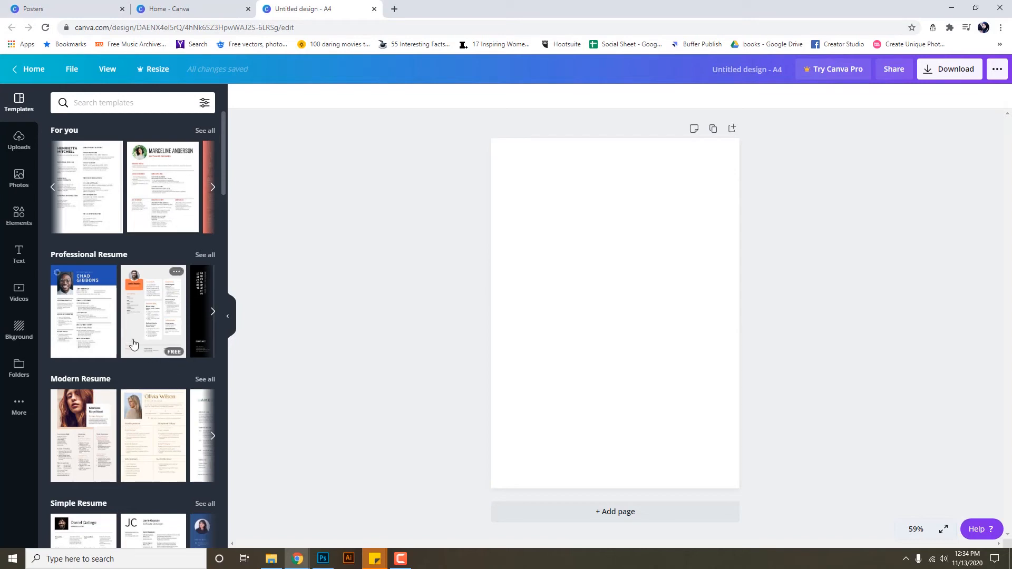
{"action": "left_click", "coordinate": [84, 316]}
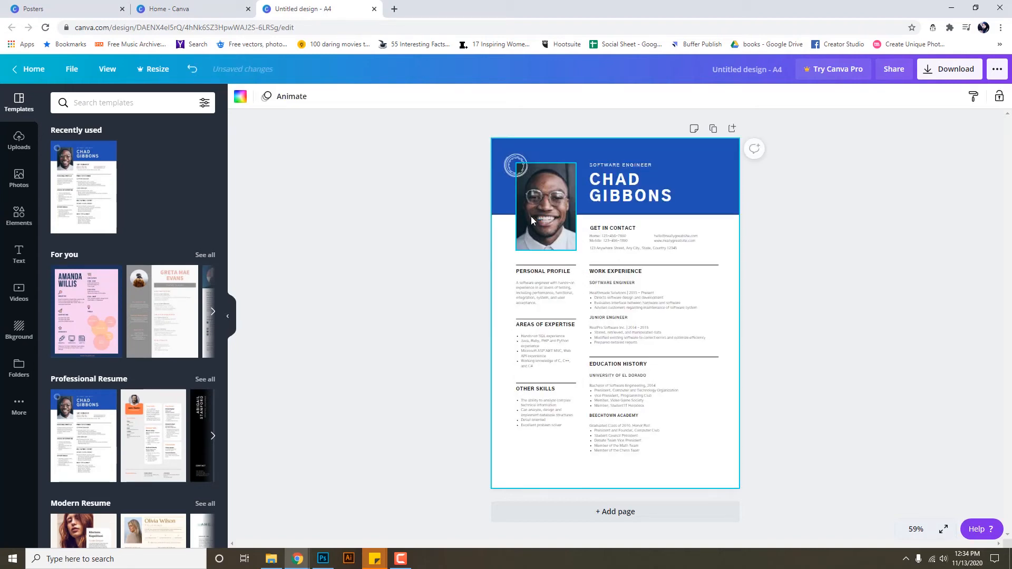
{"action": "left_click", "coordinate": [15, 180]}
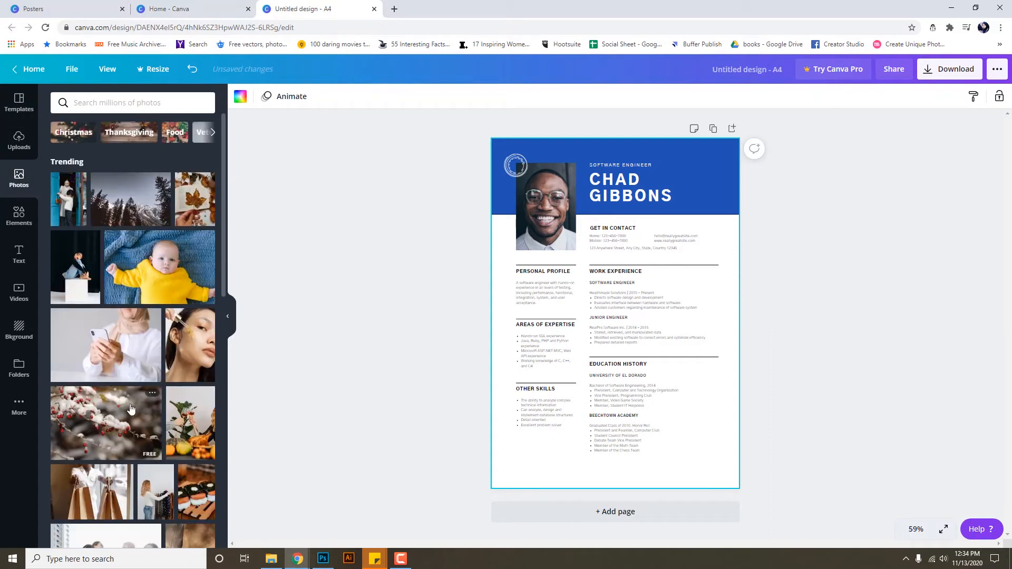
{"action": "left_click", "coordinate": [17, 149]}
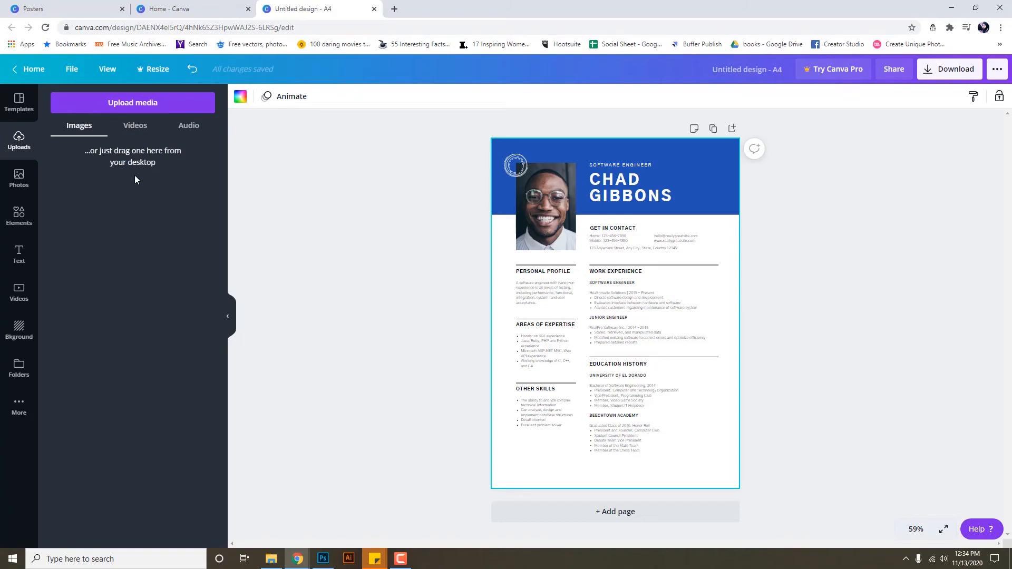
Upload photo 172A0199 from the birthday-shoot final folder into Canva's Uploads.
{"action": "left_click", "coordinate": [268, 560]}
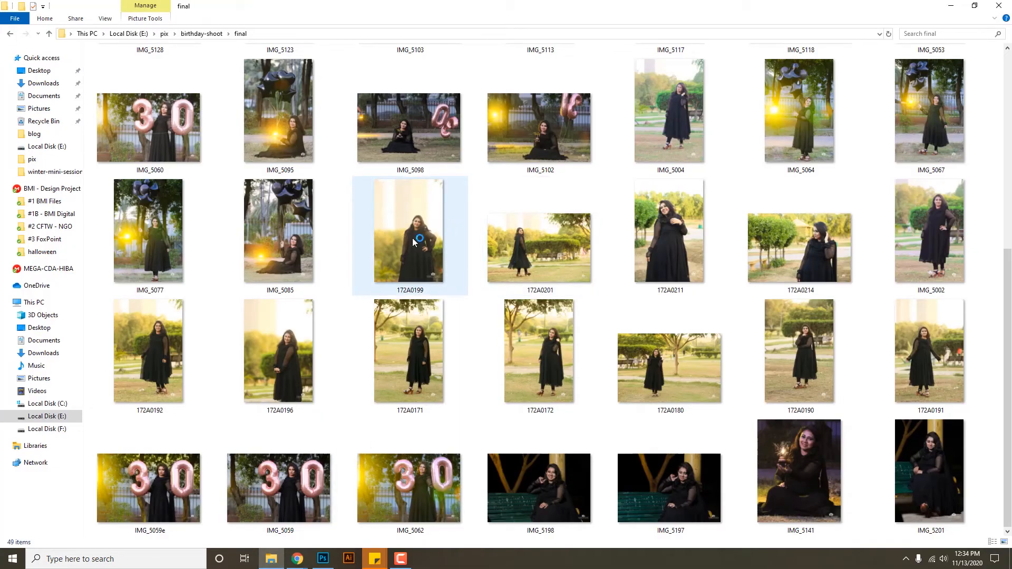
{"action": "left_click_drag", "start_coordinate": [426, 243], "coordinate": [116, 221]}
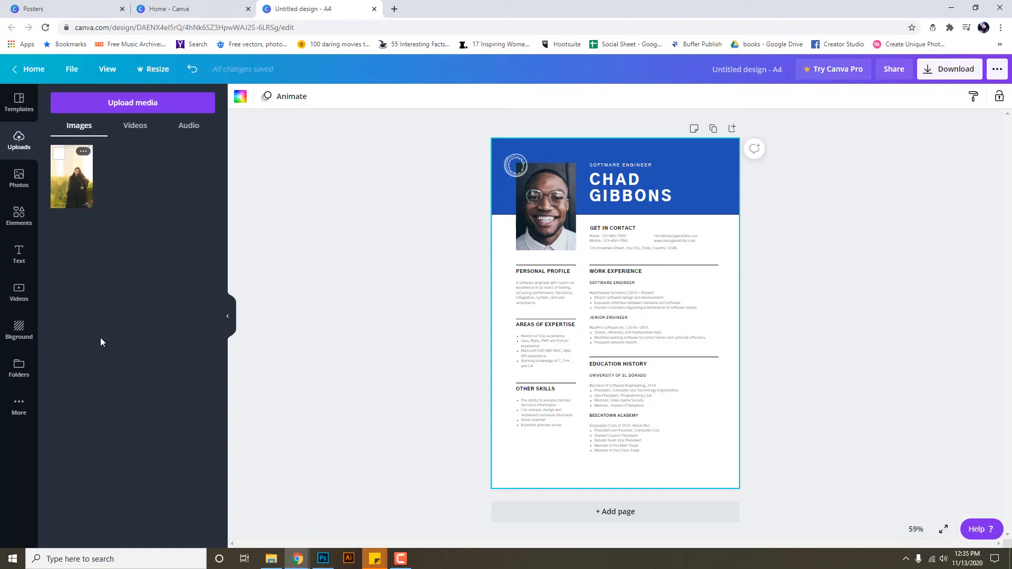
Drop the uploaded woman's photo into the resume's portrait frame, undoing a trial resize and move.
{"action": "left_click_drag", "start_coordinate": [77, 183], "coordinate": [554, 201]}
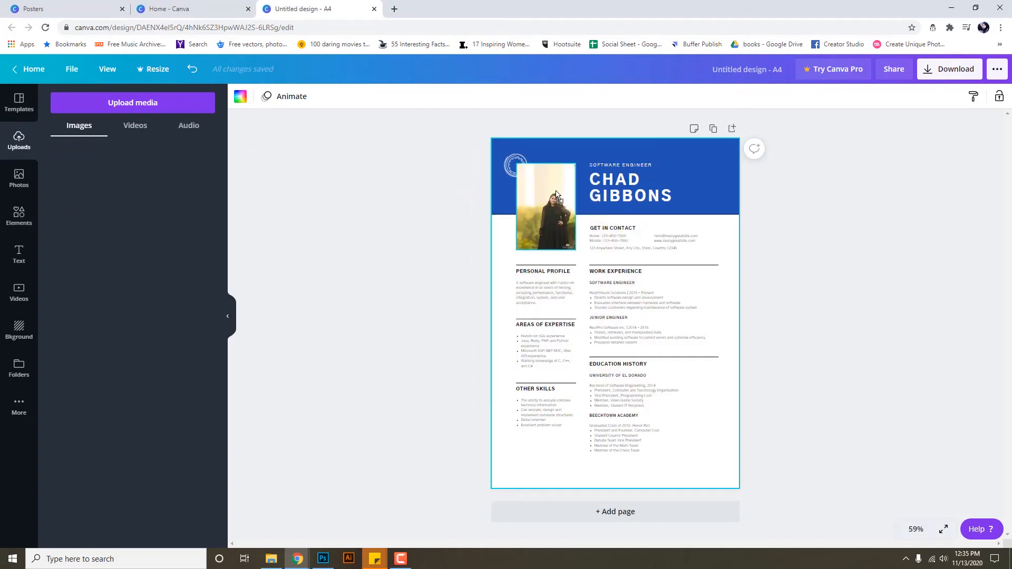
{"action": "left_click", "coordinate": [550, 223]}
{"action": "left_click_drag", "start_coordinate": [518, 162], "coordinate": [532, 183]}
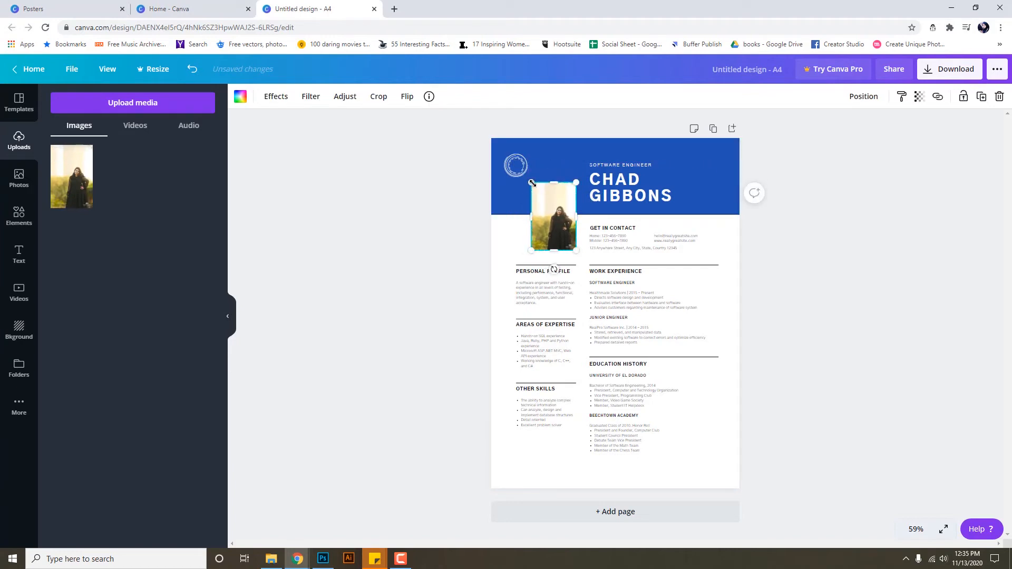
{"action": "key", "text": "ctrl+z"}
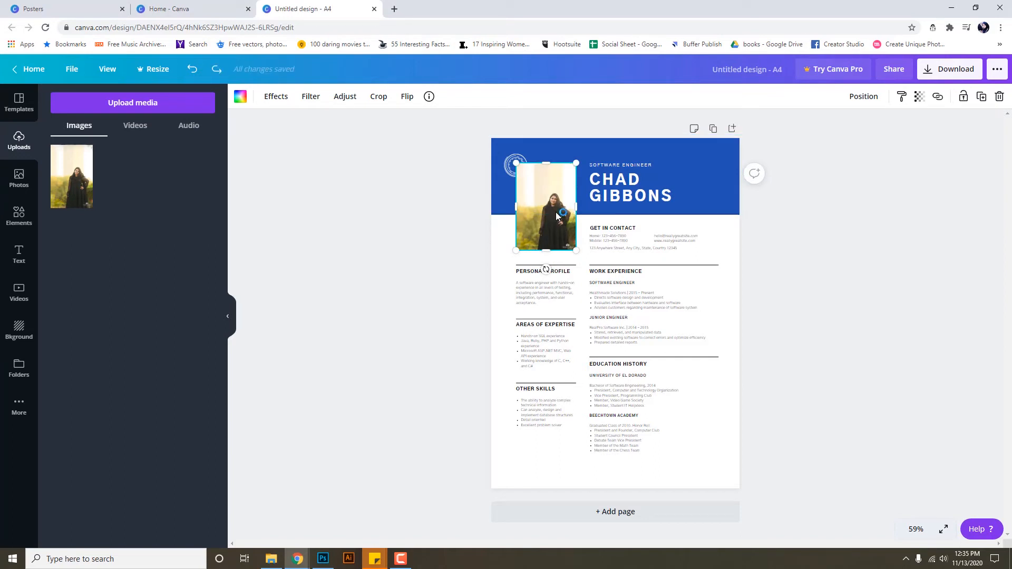
{"action": "left_click_drag", "start_coordinate": [558, 212], "coordinate": [503, 212]}
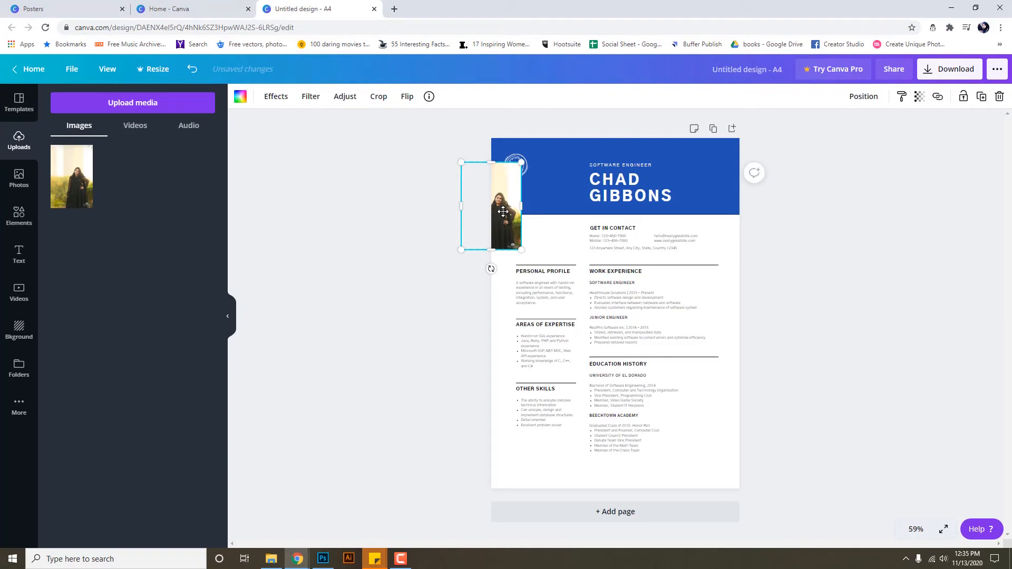
{"action": "key", "text": "ctrl+z"}
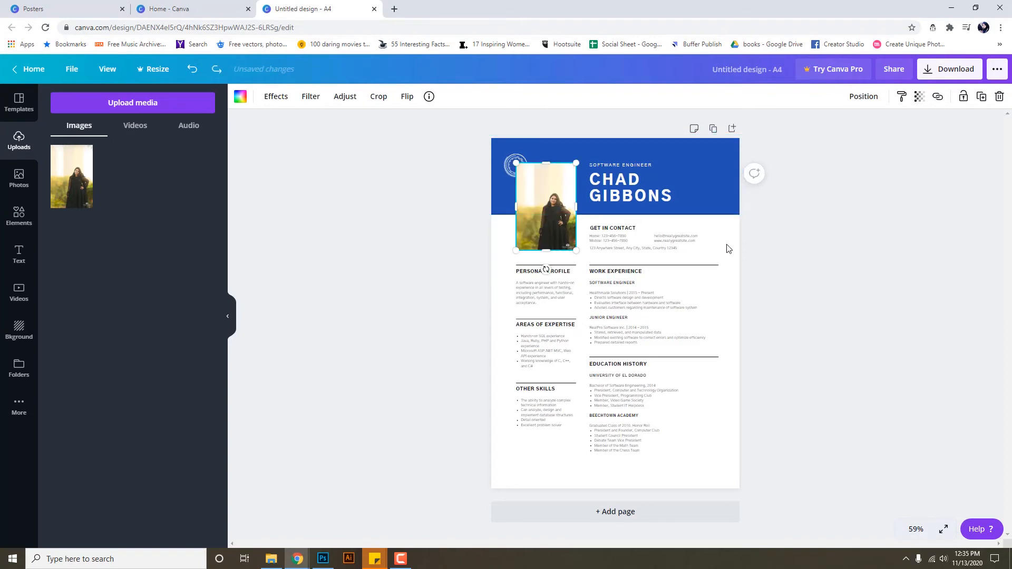
{"action": "left_click", "coordinate": [628, 196]}
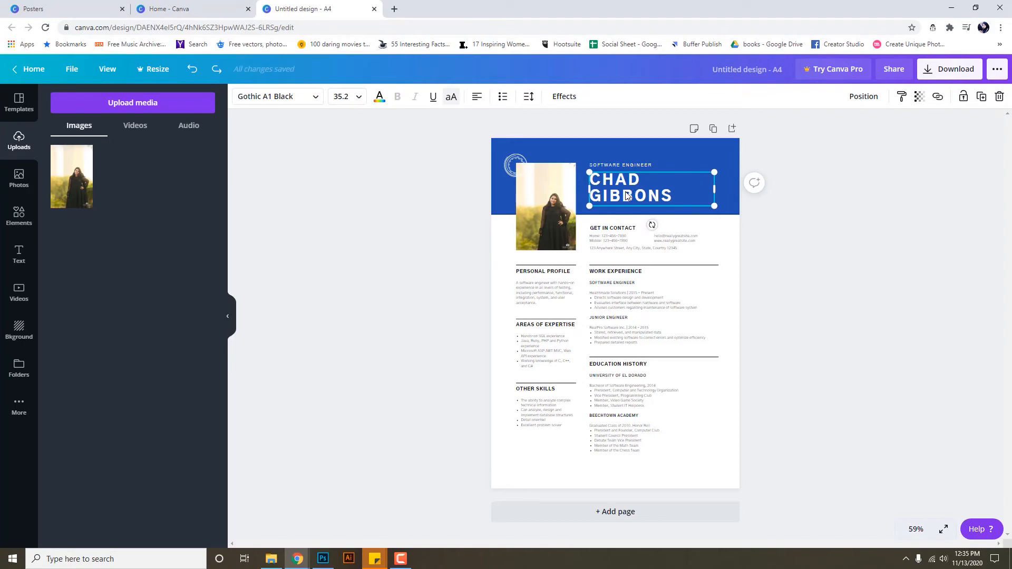
Replace the heading name with the candidate's first name and surname on two separate lines.
{"action": "double_click", "coordinate": [626, 195]}
{"action": "left_click", "coordinate": [626, 186]}
{"action": "key", "text": "ctrl+a"}
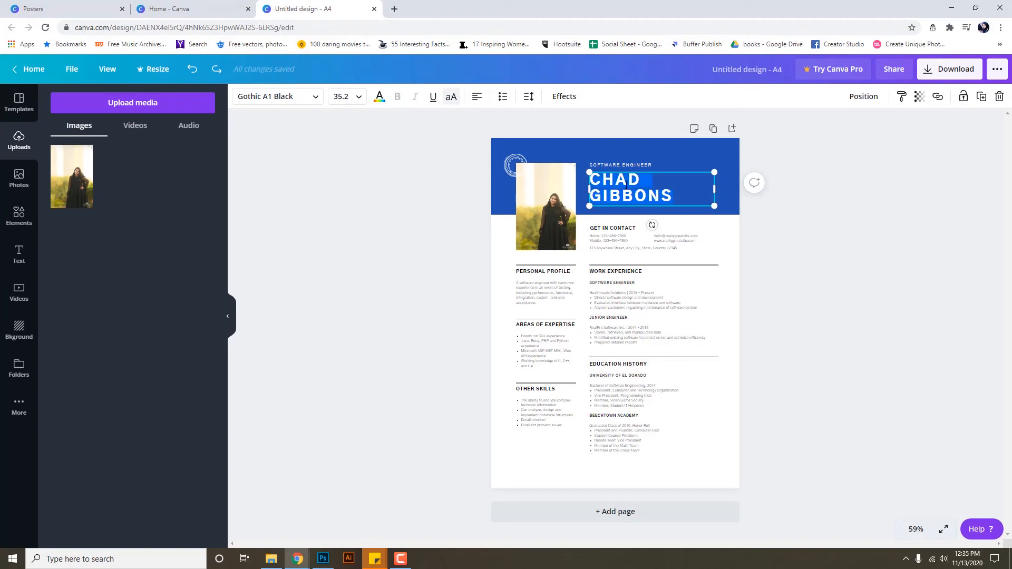
{"action": "key", "text": "Return"}
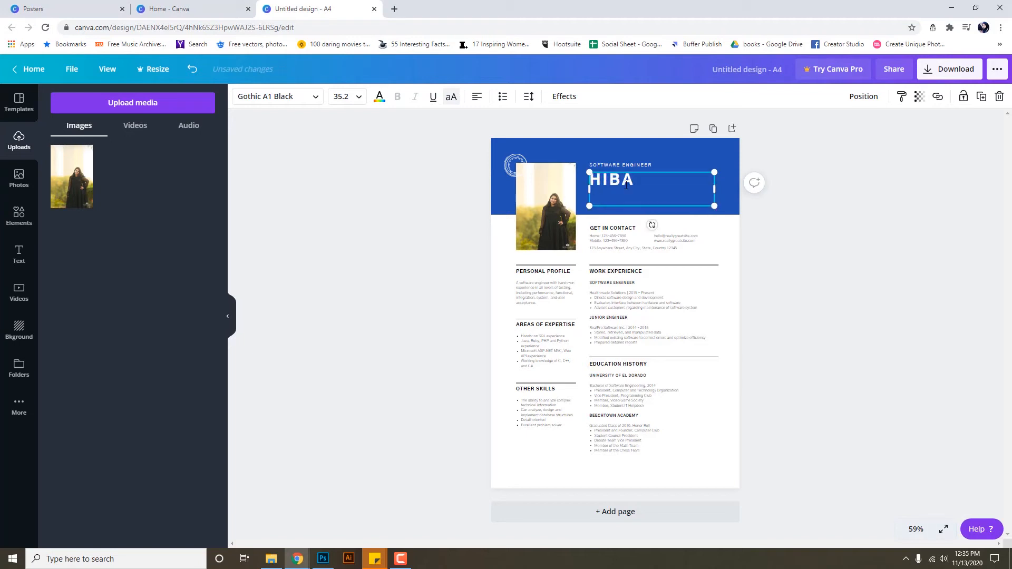
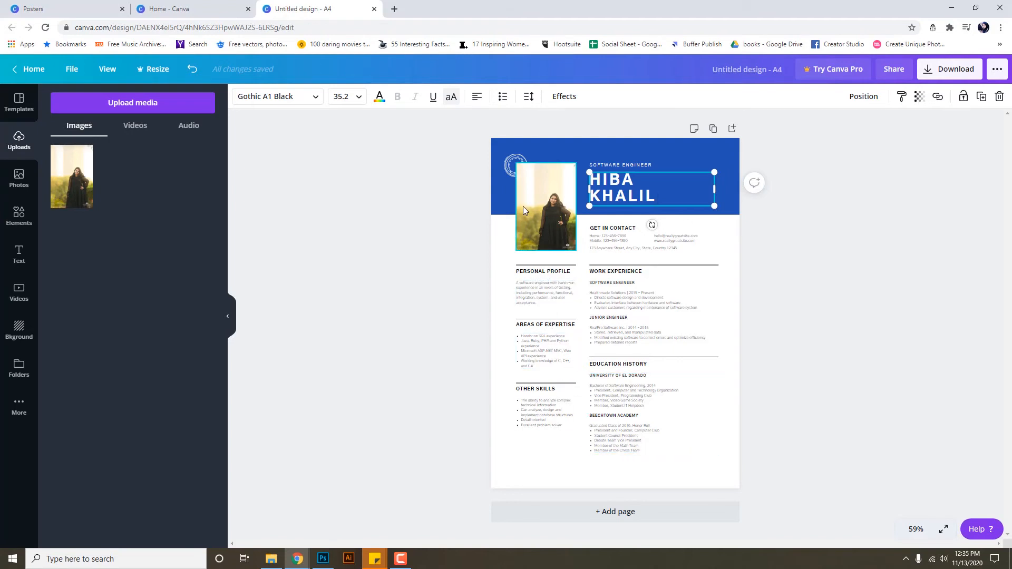
{"action": "left_click", "coordinate": [553, 209]}
{"action": "left_click", "coordinate": [729, 328]}
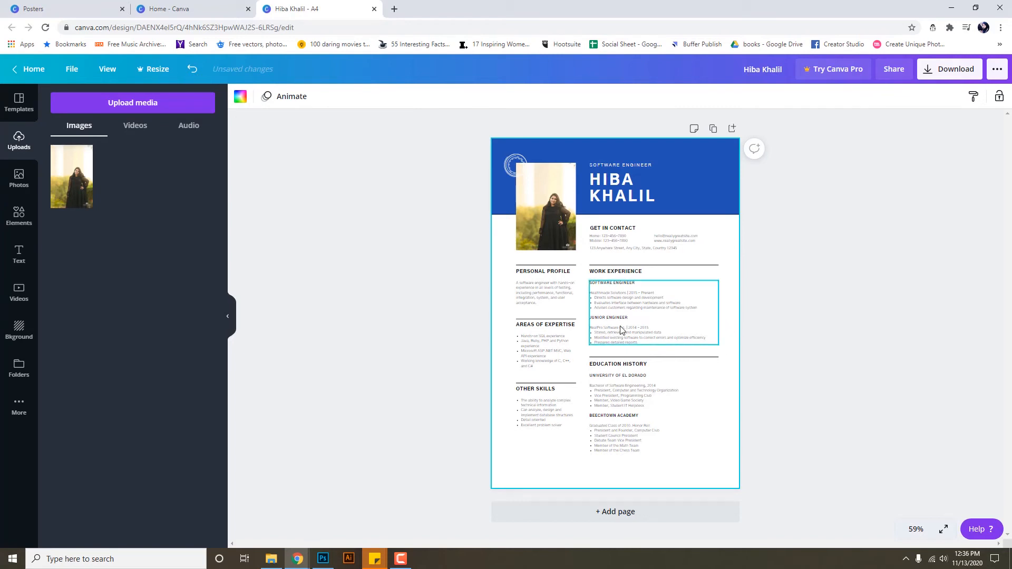
Download the resume as PDF Print to Local Disk (E:) and dismiss the Content Planner promo.
{"action": "left_click", "coordinate": [965, 76]}
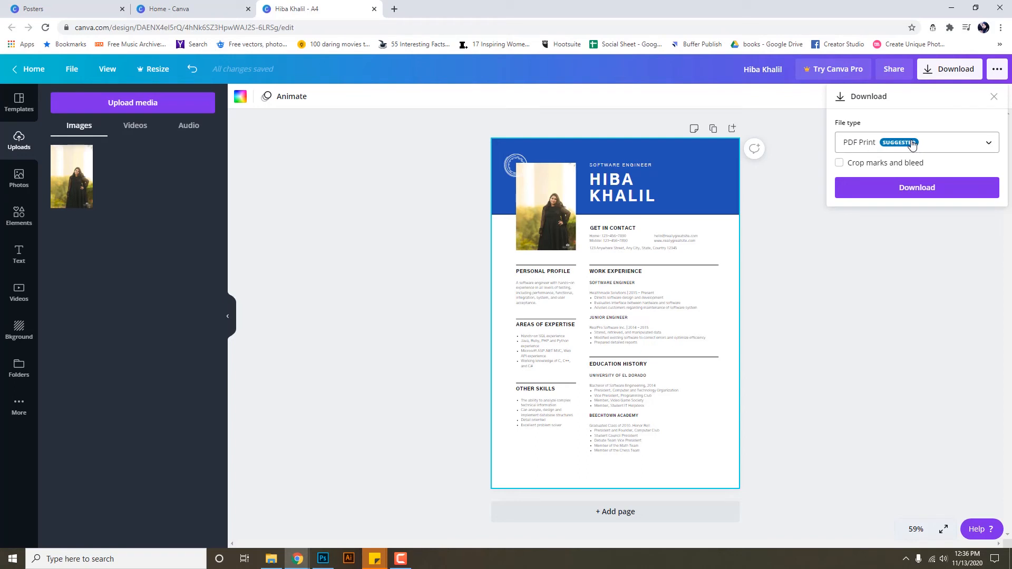
{"action": "left_click", "coordinate": [925, 186]}
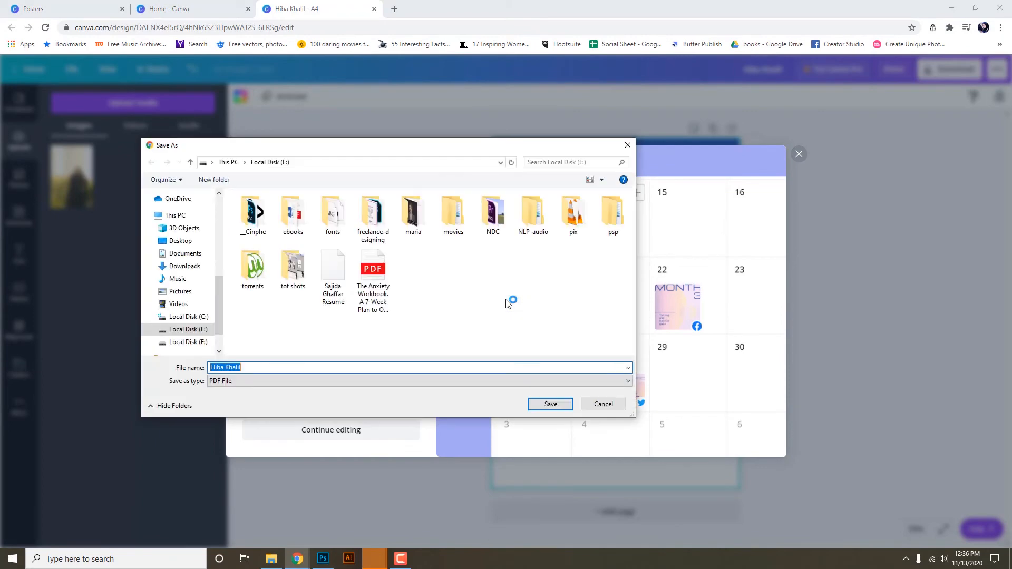
{"action": "left_click", "coordinate": [550, 404]}
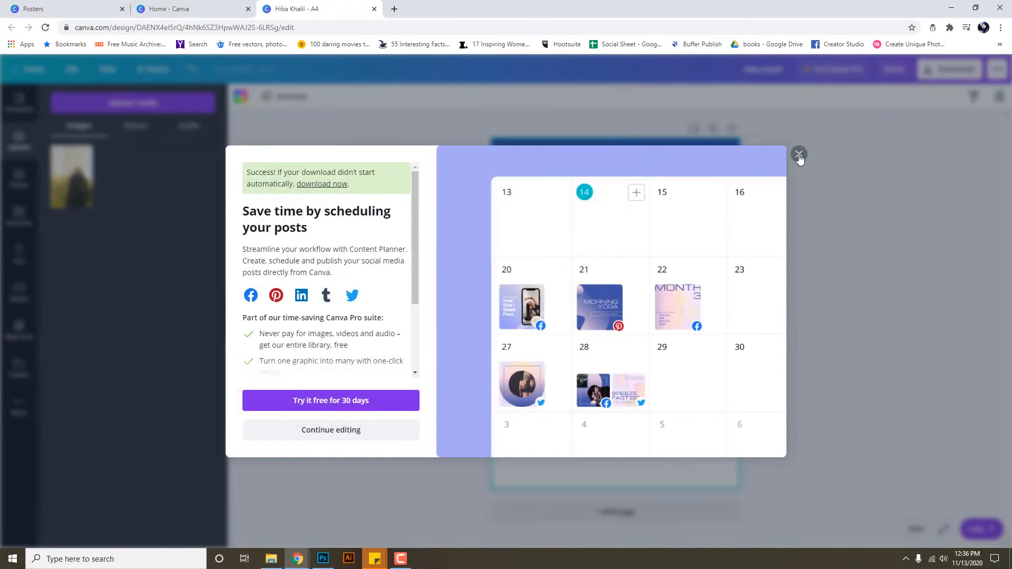
{"action": "left_click", "coordinate": [799, 156]}
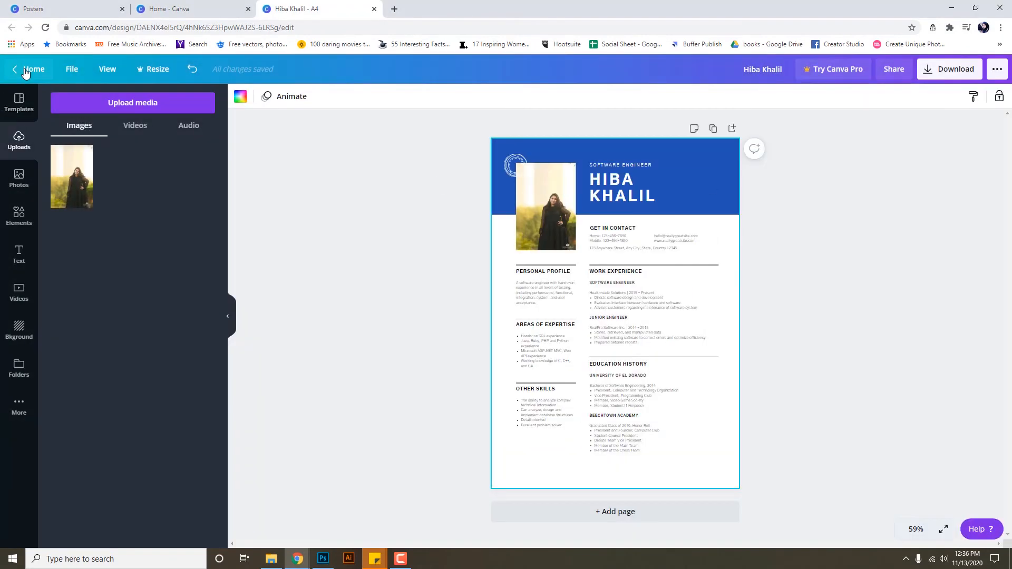
Return to the Canva home page and create a new blank Your Story design.
{"action": "left_click", "coordinate": [27, 69]}
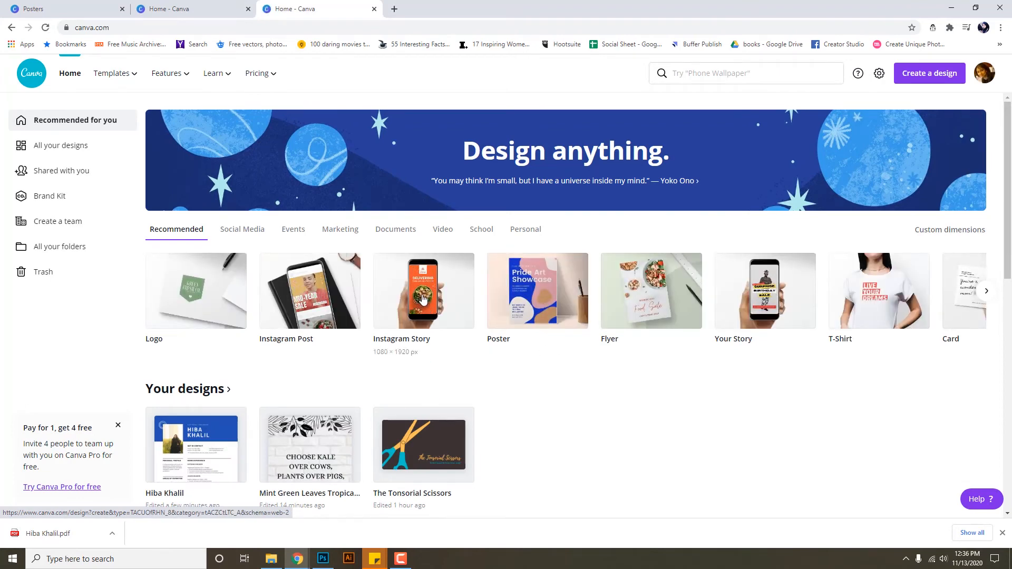
{"action": "left_click", "coordinate": [422, 298]}
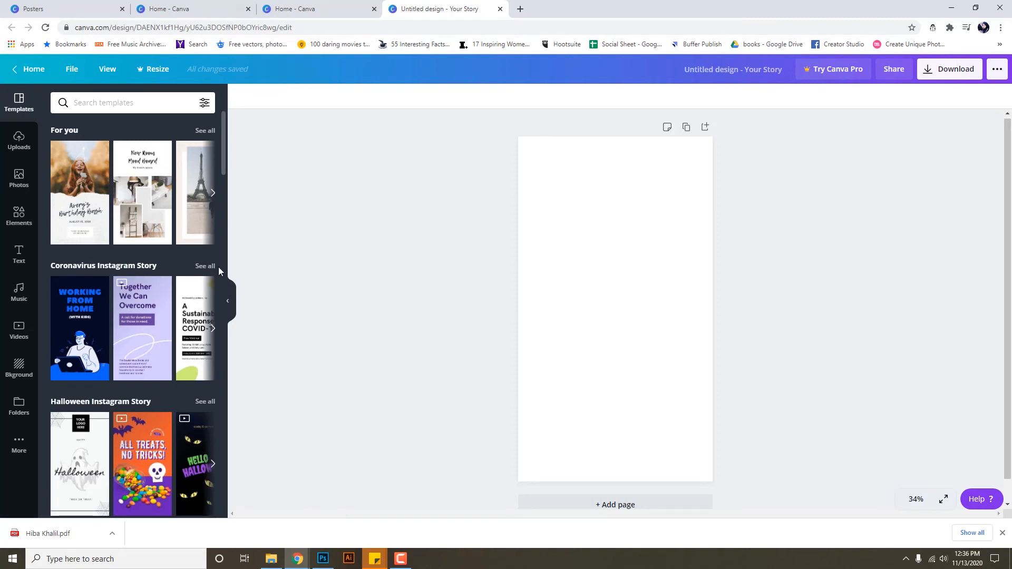
Browse further suggested story templates in the Templates panel.
{"action": "scroll", "coordinate": [145, 363], "scroll_direction": "down", "scroll_amount": 1}
{"action": "scroll", "coordinate": [143, 362], "scroll_direction": "down", "scroll_amount": 2}
{"action": "scroll", "coordinate": [142, 360], "scroll_direction": "up", "scroll_amount": 3}
{"action": "left_click", "coordinate": [213, 194]}
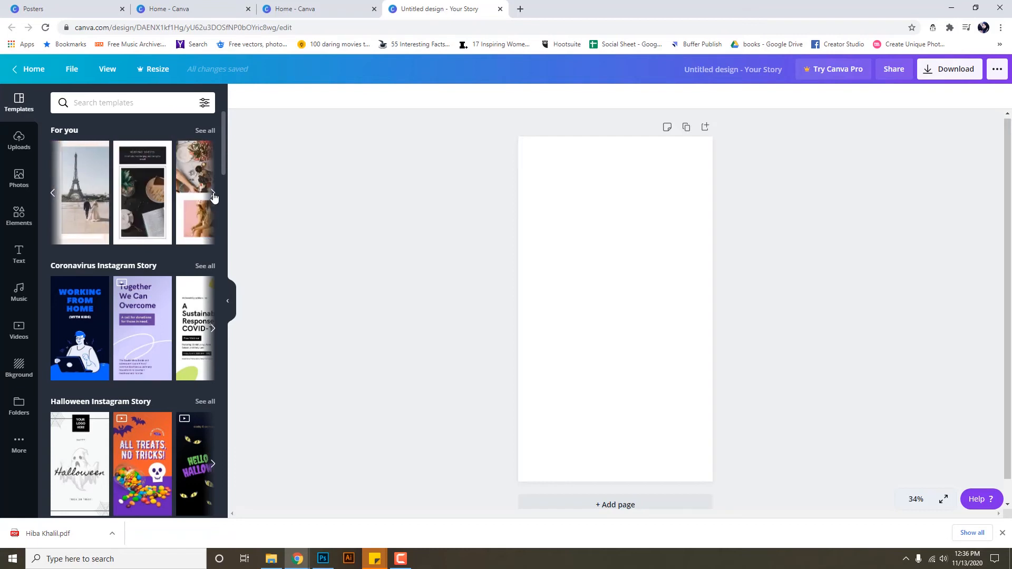
{"action": "left_click", "coordinate": [213, 195]}
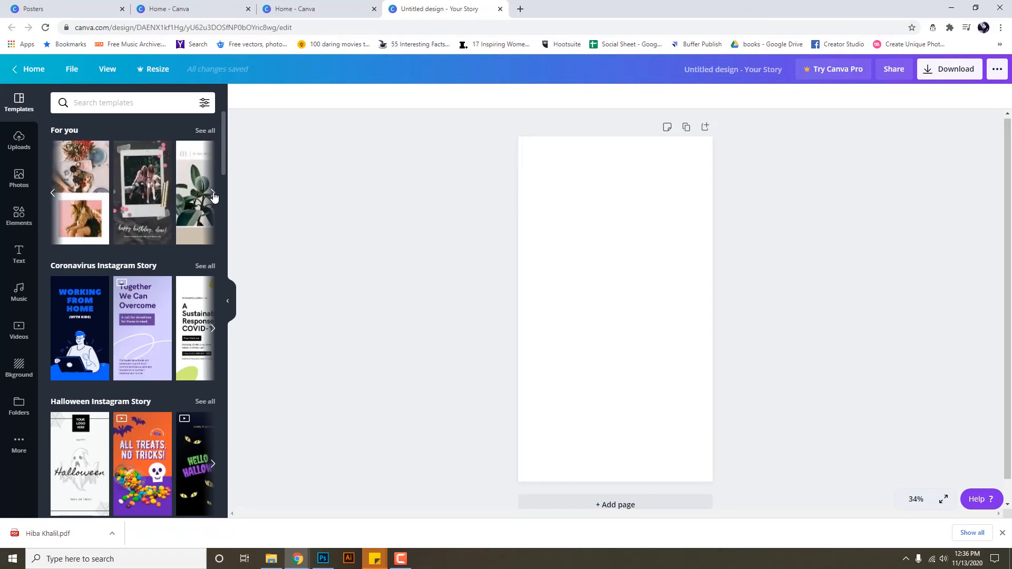
{"action": "left_click", "coordinate": [213, 195]}
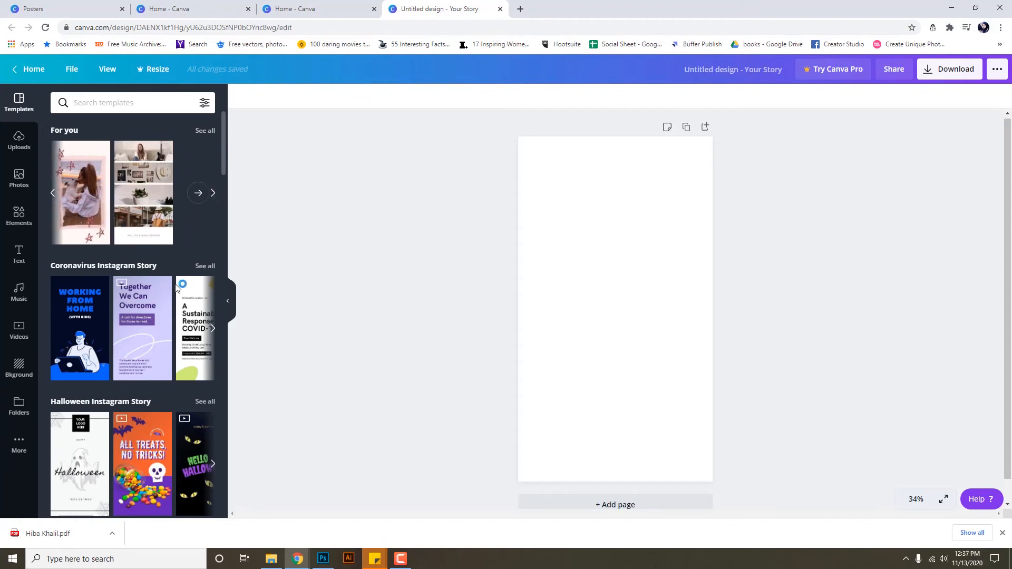
Scroll to Instagram Story Highlight Cover and open the green and salmon 'TRY THIS OUT!' set.
{"action": "scroll", "coordinate": [85, 221], "scroll_direction": "down", "scroll_amount": 4}
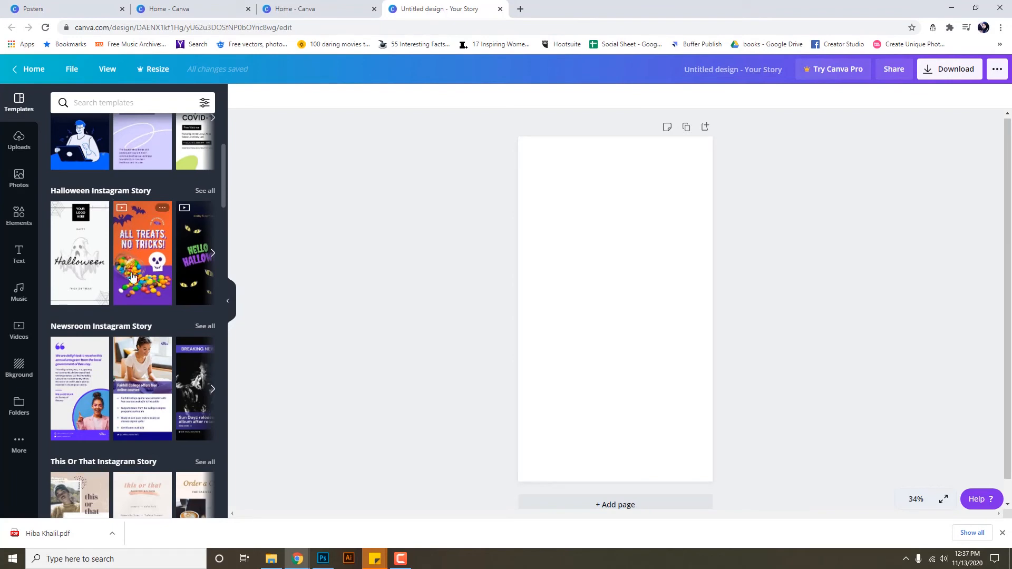
{"action": "scroll", "coordinate": [126, 311], "scroll_direction": "down", "scroll_amount": 3}
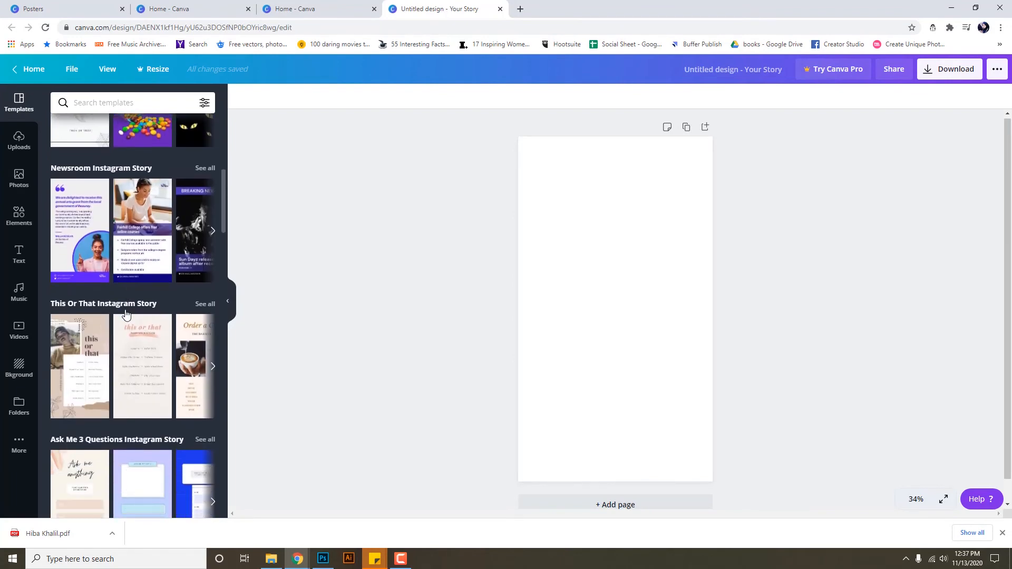
{"action": "scroll", "coordinate": [126, 313], "scroll_direction": "down", "scroll_amount": 4}
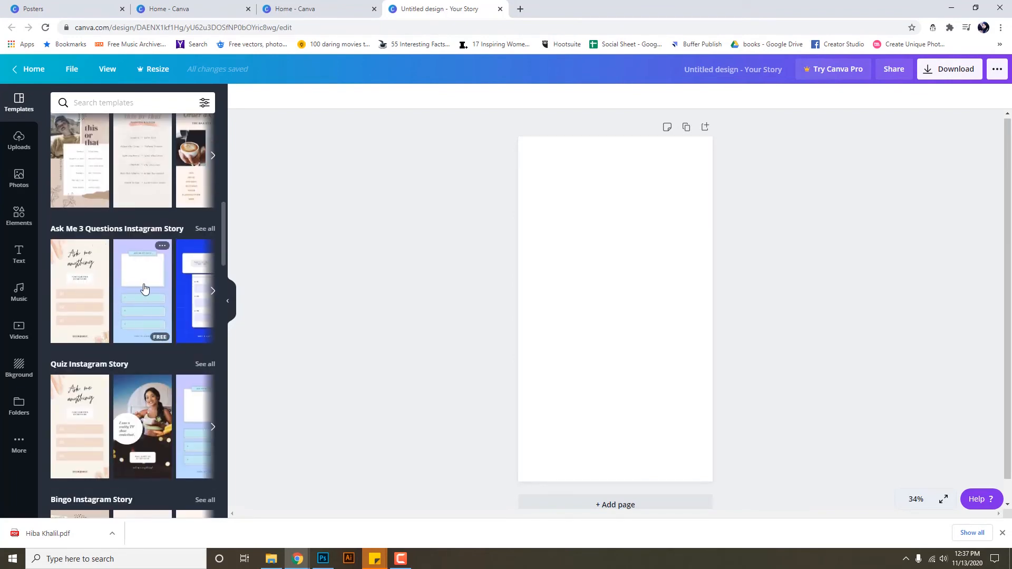
{"action": "scroll", "coordinate": [152, 305], "scroll_direction": "down", "scroll_amount": 2}
{"action": "scroll", "coordinate": [152, 305], "scroll_direction": "down", "scroll_amount": 2}
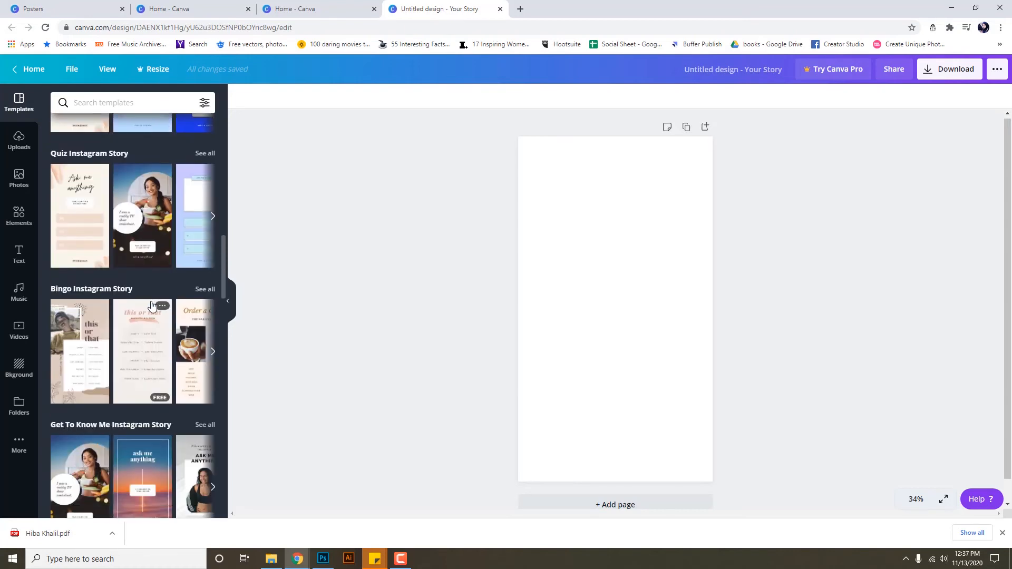
{"action": "scroll", "coordinate": [103, 311], "scroll_direction": "down", "scroll_amount": 2}
{"action": "scroll", "coordinate": [100, 329], "scroll_direction": "down", "scroll_amount": 5}
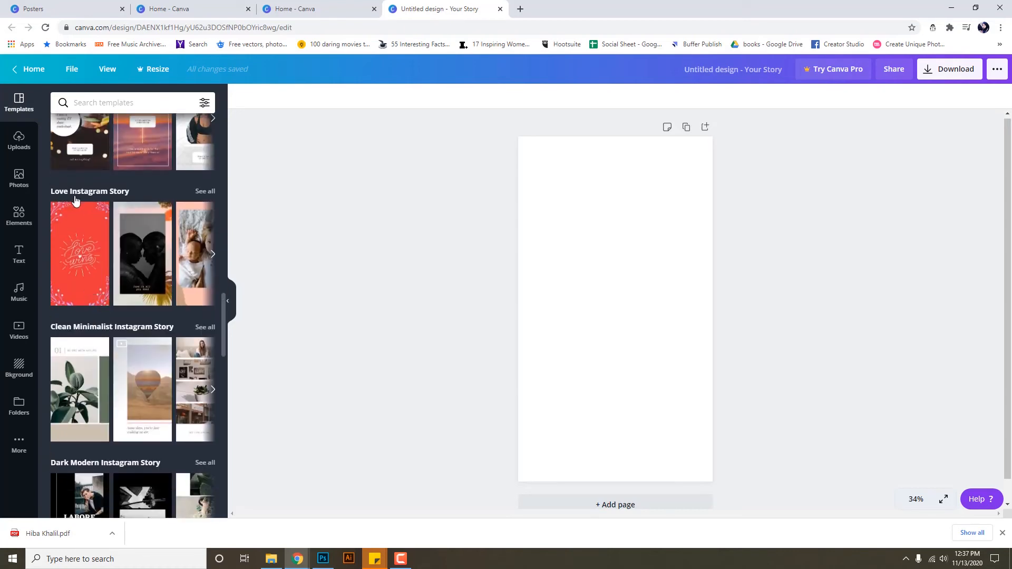
{"action": "scroll", "coordinate": [131, 309], "scroll_direction": "down", "scroll_amount": 1}
{"action": "scroll", "coordinate": [131, 316], "scroll_direction": "down", "scroll_amount": 1}
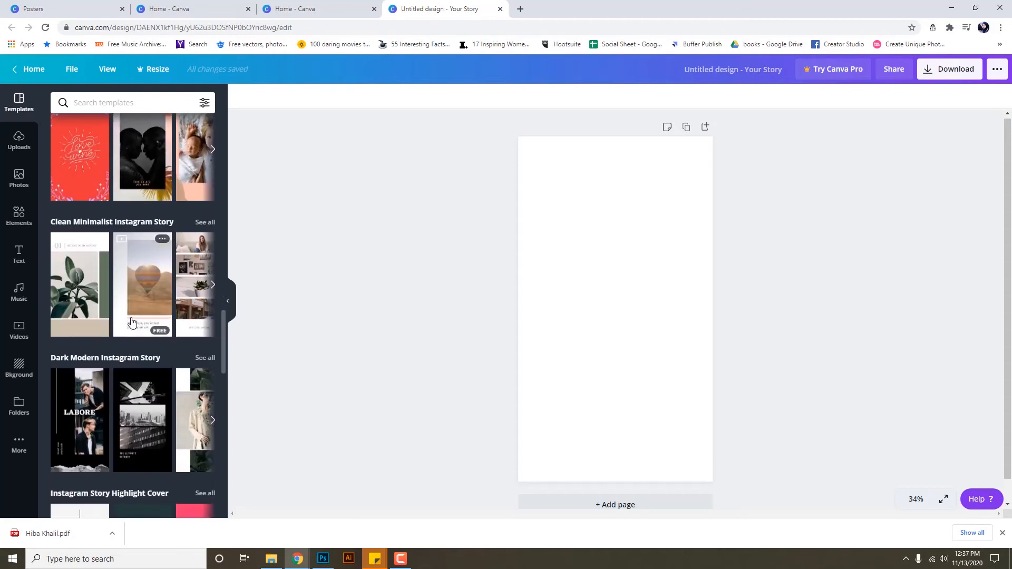
{"action": "scroll", "coordinate": [95, 314], "scroll_direction": "down", "scroll_amount": 1}
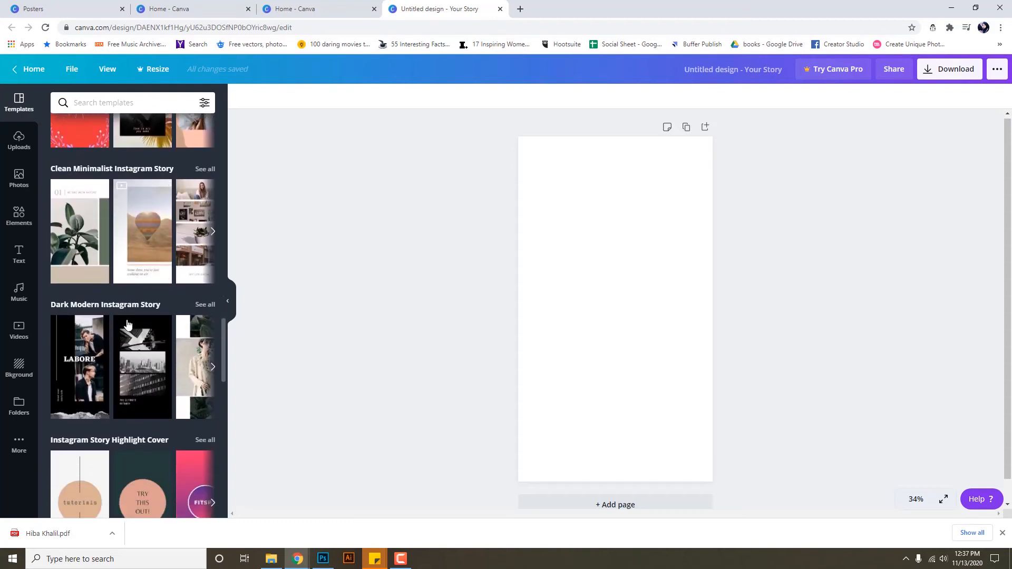
{"action": "scroll", "coordinate": [143, 357], "scroll_direction": "down", "scroll_amount": 2}
{"action": "scroll", "coordinate": [144, 358], "scroll_direction": "down", "scroll_amount": 1}
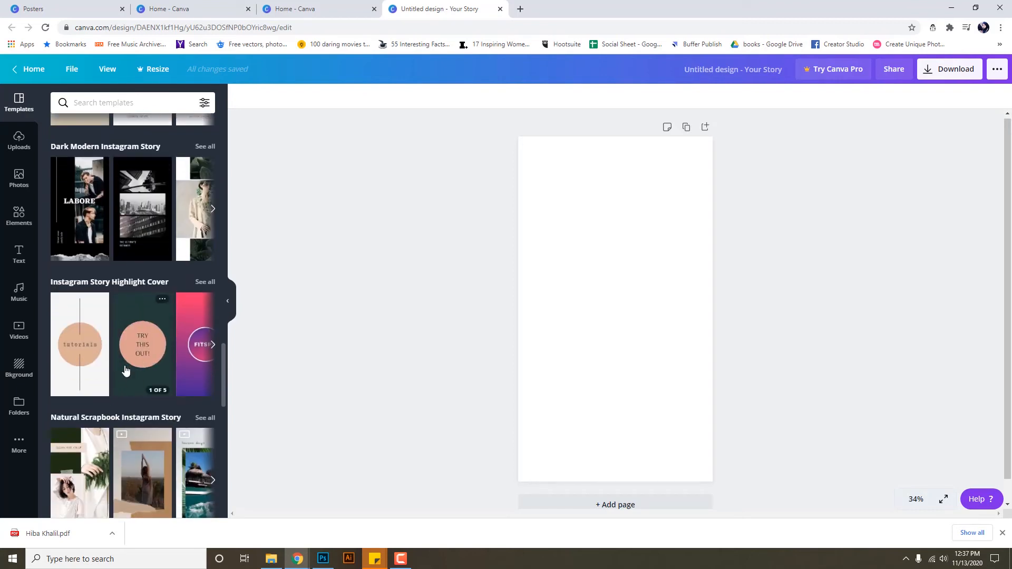
{"action": "left_click", "coordinate": [143, 353]}
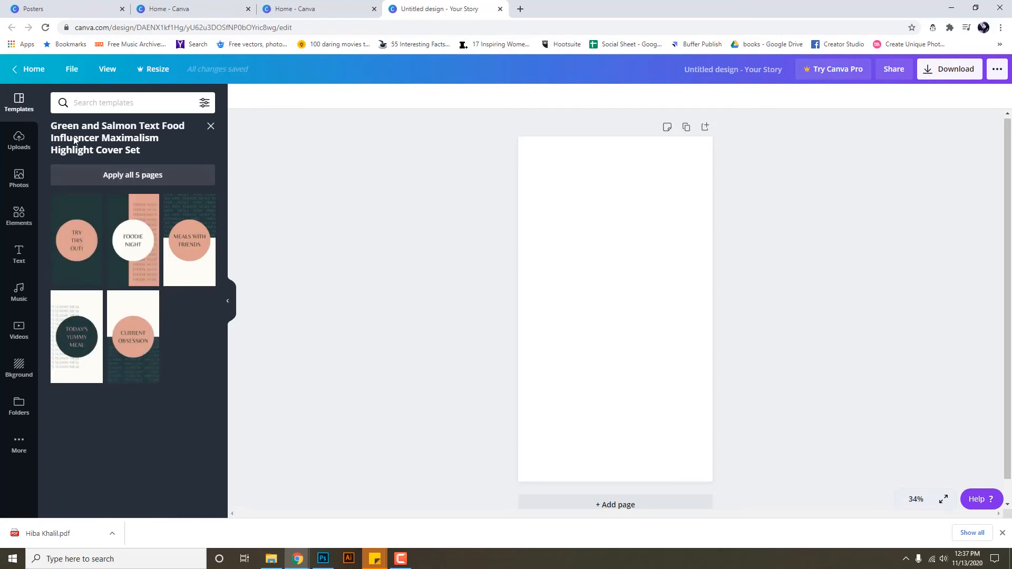
Apply all five Try This Out highlight cover pages to the story.
{"action": "left_click", "coordinate": [140, 178]}
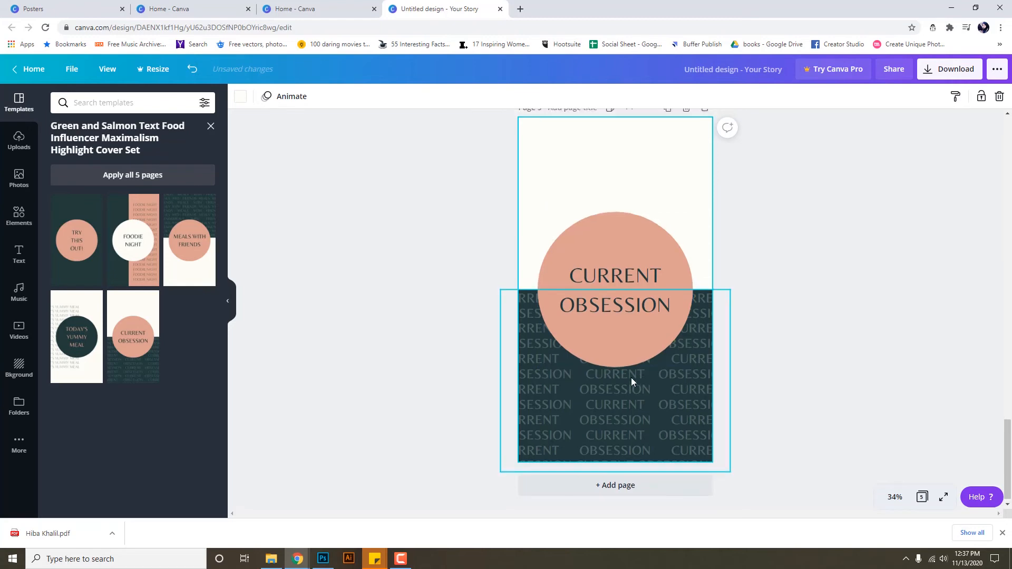
{"action": "scroll", "coordinate": [631, 377], "scroll_direction": "up", "scroll_amount": 15}
{"action": "scroll", "coordinate": [631, 377], "scroll_direction": "up", "scroll_amount": 15}
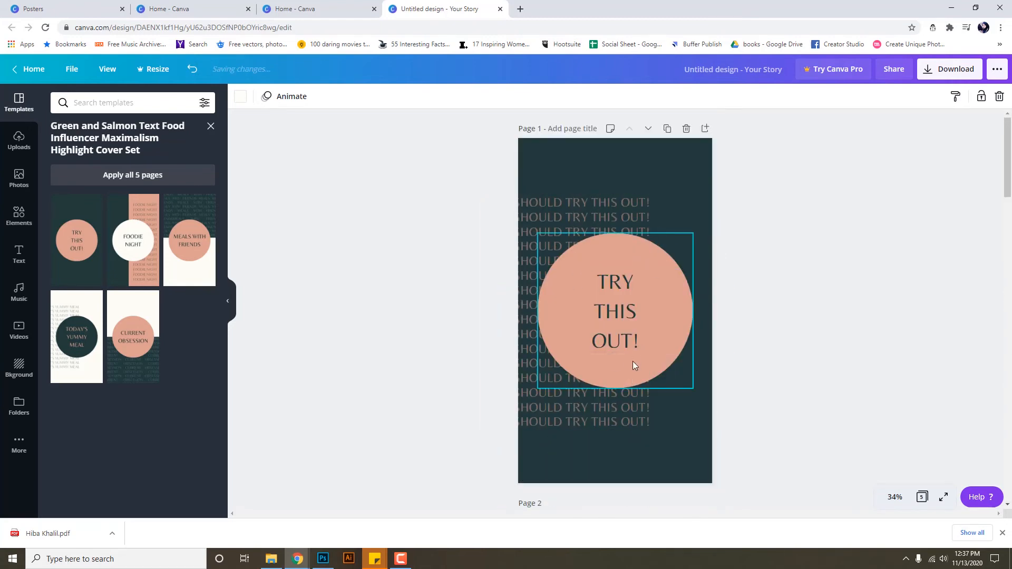
{"action": "scroll", "coordinate": [632, 362], "scroll_direction": "down", "scroll_amount": 20}
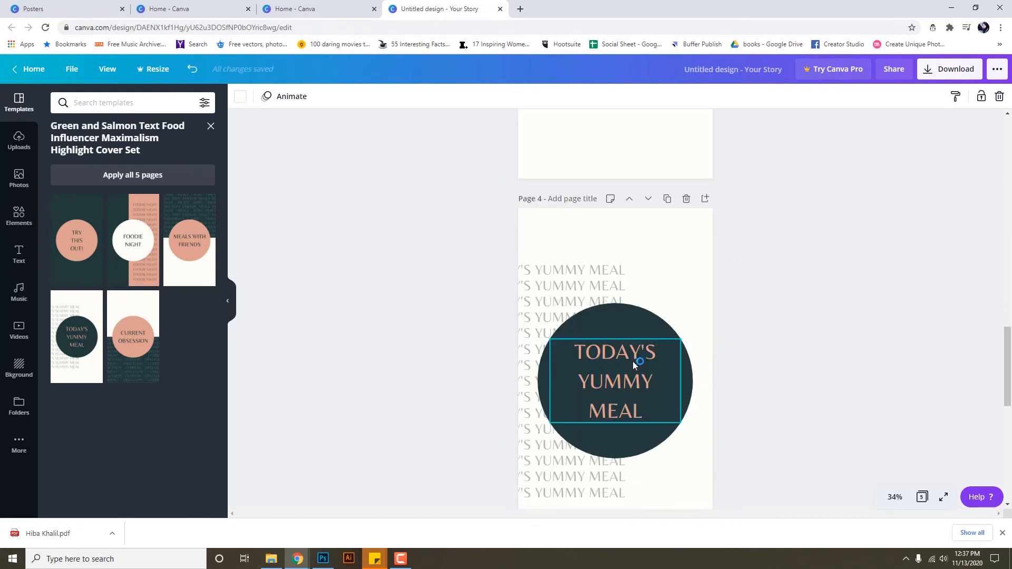
{"action": "scroll", "coordinate": [633, 361], "scroll_direction": "down", "scroll_amount": 6}
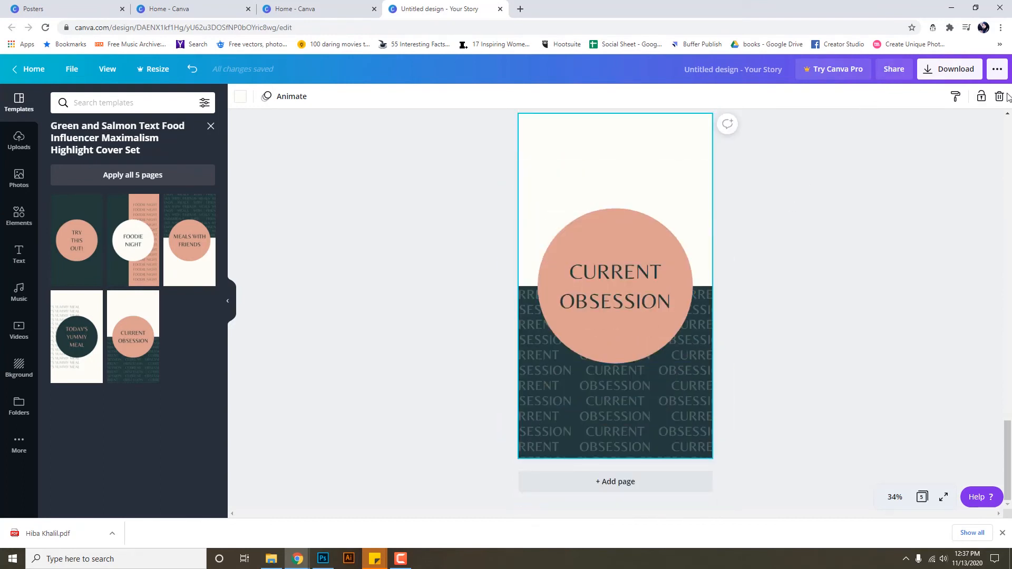
{"action": "left_click", "coordinate": [663, 280]}
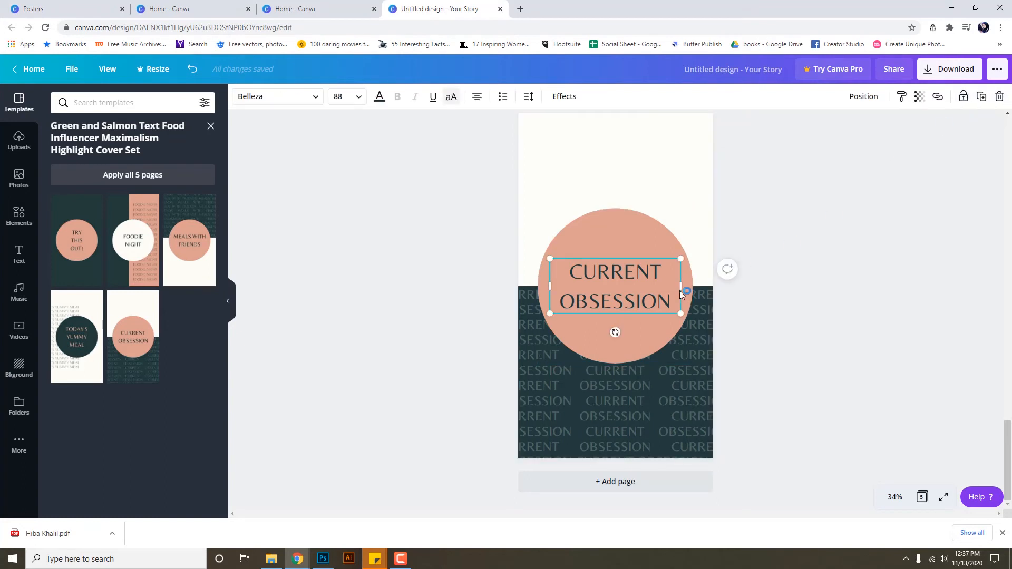
{"action": "left_click", "coordinate": [798, 306]}
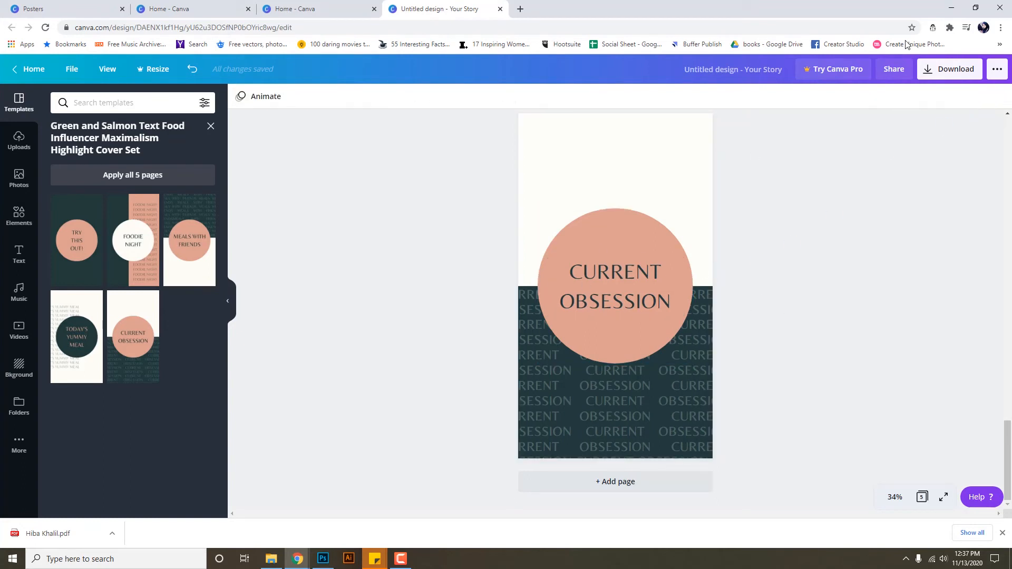
Look through the download file type options, closing them unchanged.
{"action": "left_click", "coordinate": [948, 69]}
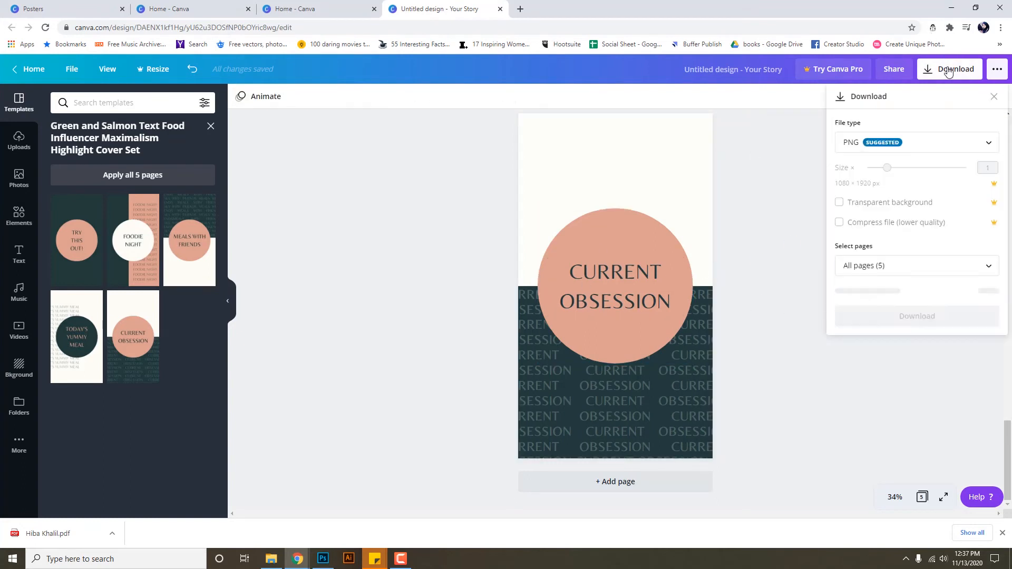
{"action": "left_click", "coordinate": [899, 150]}
{"action": "scroll", "coordinate": [894, 196], "scroll_direction": "down", "scroll_amount": 1}
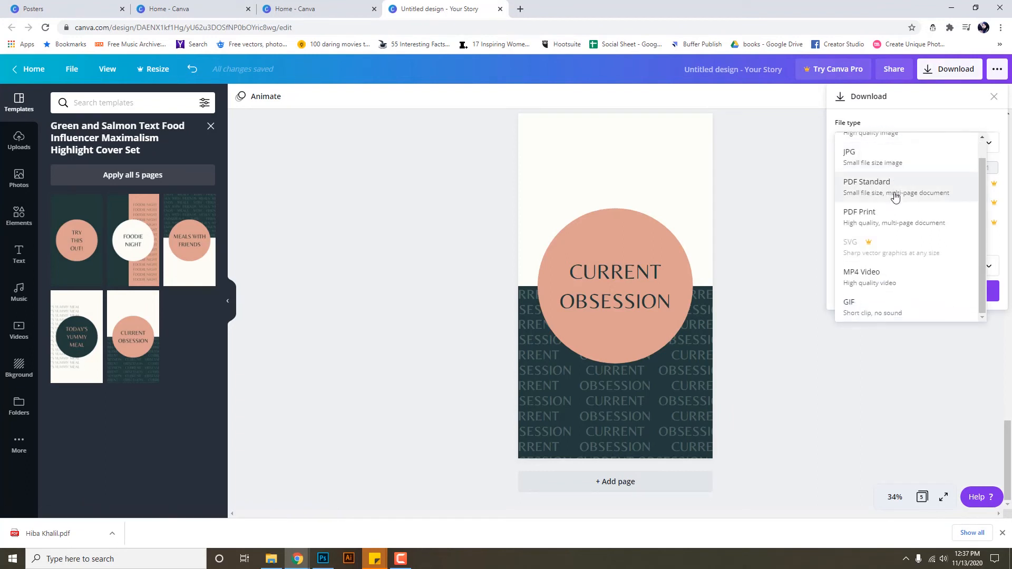
{"action": "left_click", "coordinate": [789, 226]}
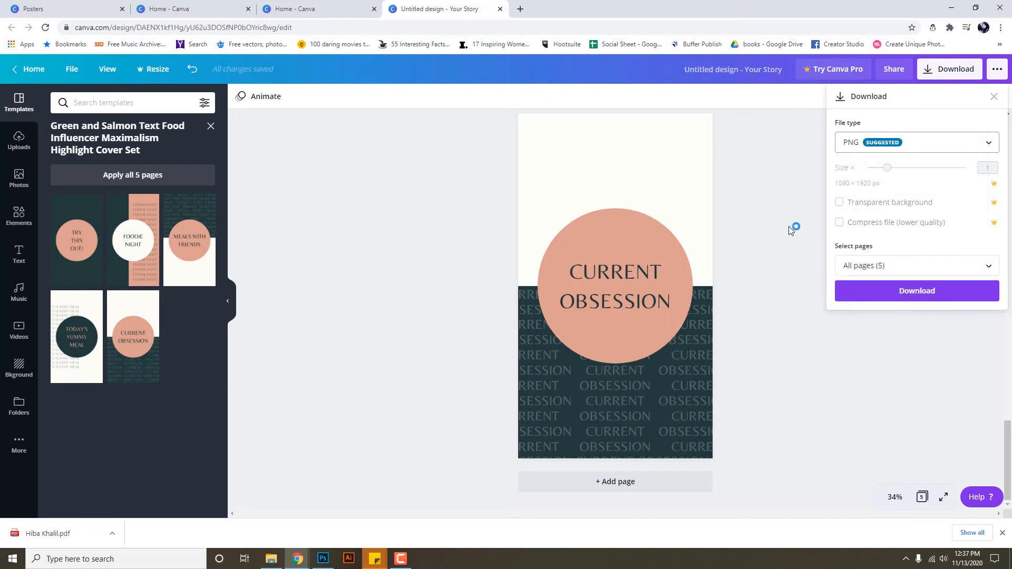
{"action": "left_click", "coordinate": [789, 289]}
{"action": "scroll", "coordinate": [772, 337], "scroll_direction": "up", "scroll_amount": 20}
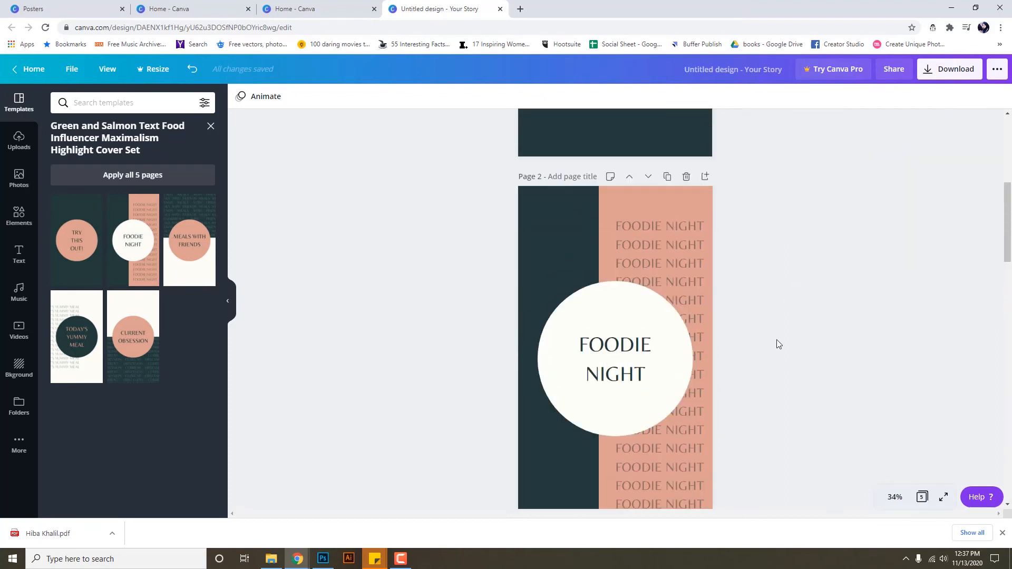
{"action": "scroll", "coordinate": [670, 265], "scroll_direction": "up", "scroll_amount": 1}
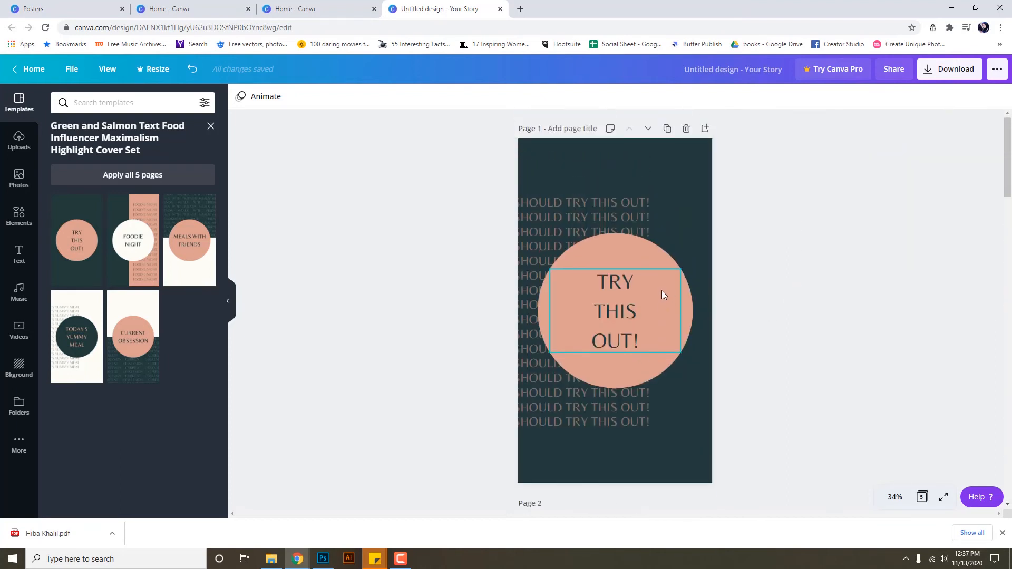
Set the download file type to MP4 Video and download all pages.
{"action": "left_click", "coordinate": [955, 71]}
{"action": "left_click", "coordinate": [926, 140]}
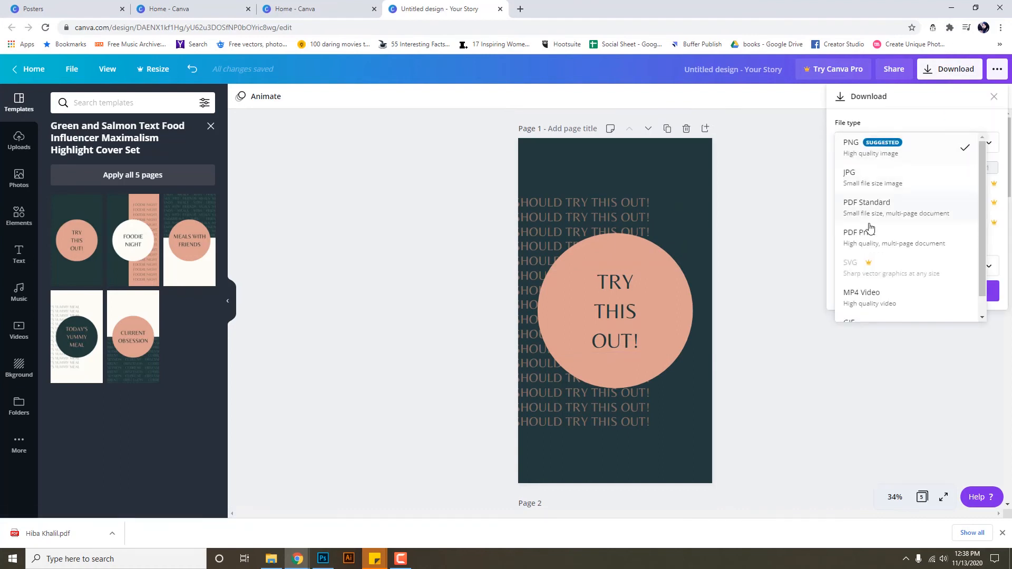
{"action": "scroll", "coordinate": [876, 267], "scroll_direction": "down", "scroll_amount": 1}
{"action": "left_click", "coordinate": [877, 274]}
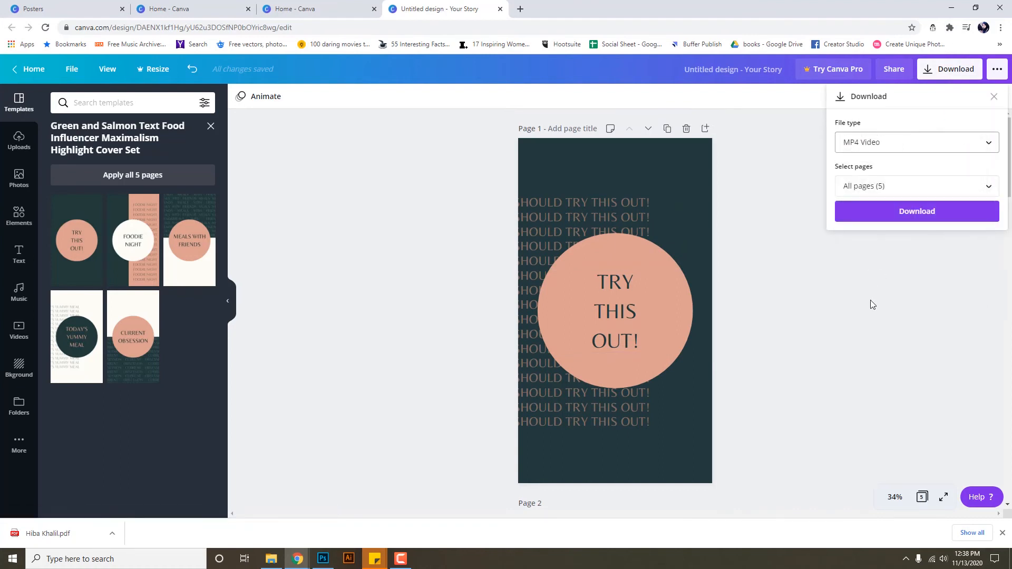
{"action": "left_click", "coordinate": [899, 213]}
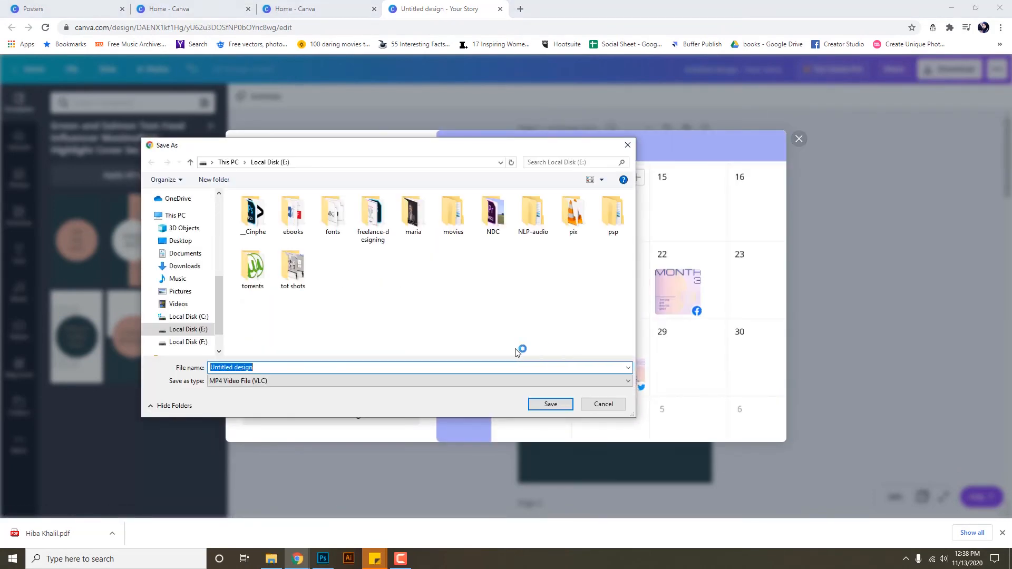
Save Untitled design.mp4 to Local Disk E and play it back in VLC.
{"action": "left_click", "coordinate": [550, 405]}
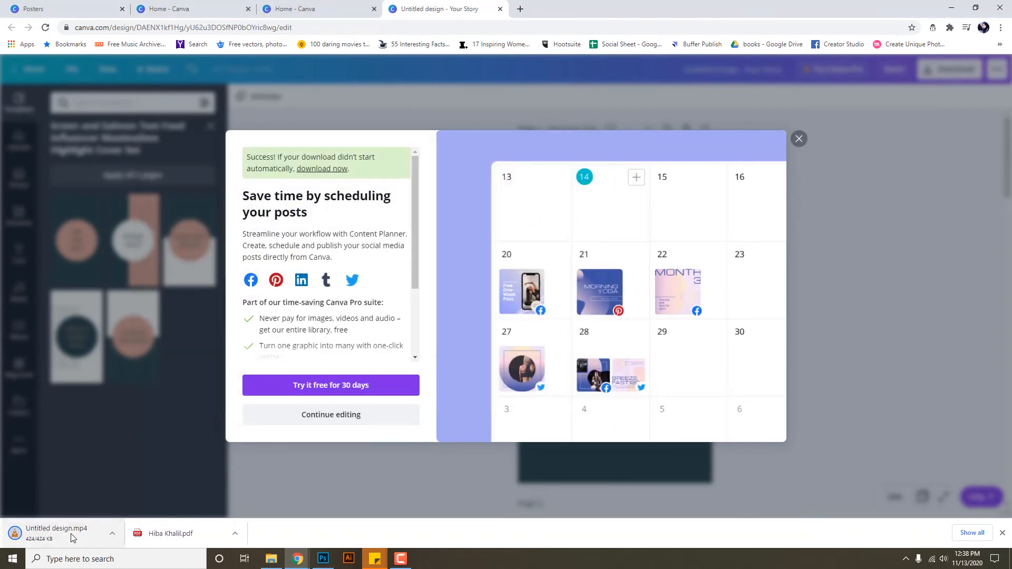
{"action": "left_click", "coordinate": [60, 535]}
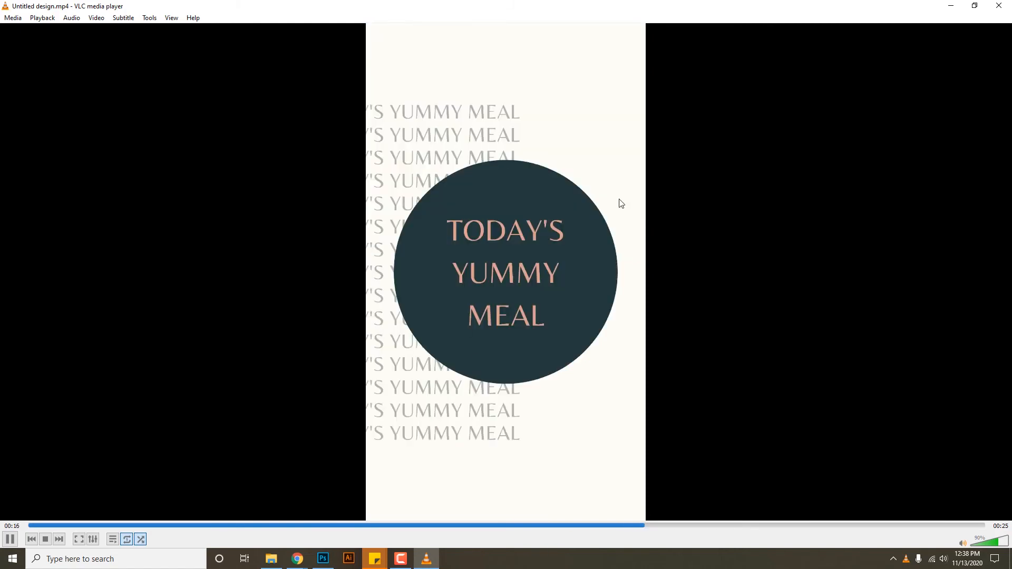
{"action": "left_click", "coordinate": [999, 5]}
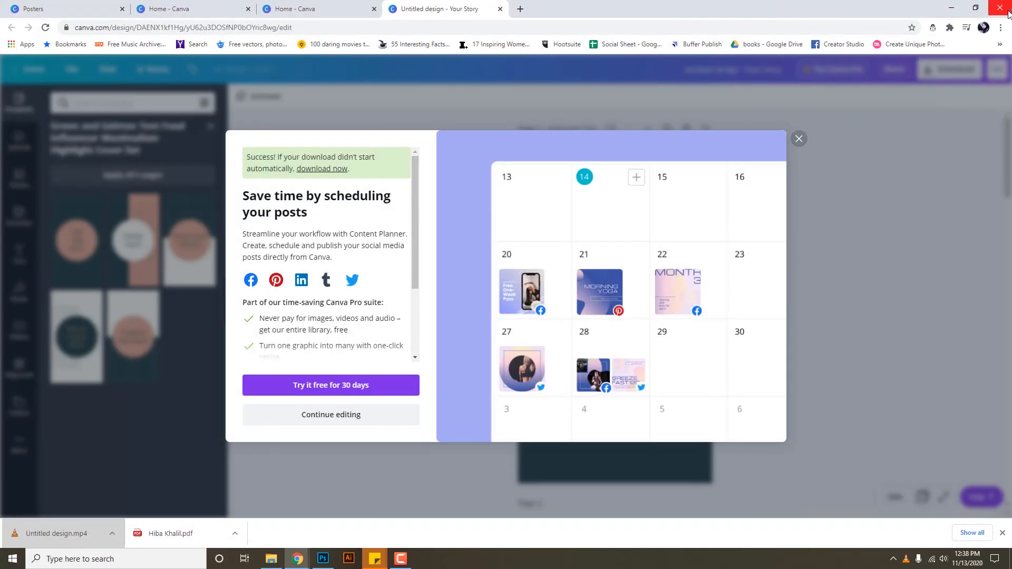
Dismiss the download promotion and go back to browse the story template categories.
{"action": "left_click", "coordinate": [799, 139]}
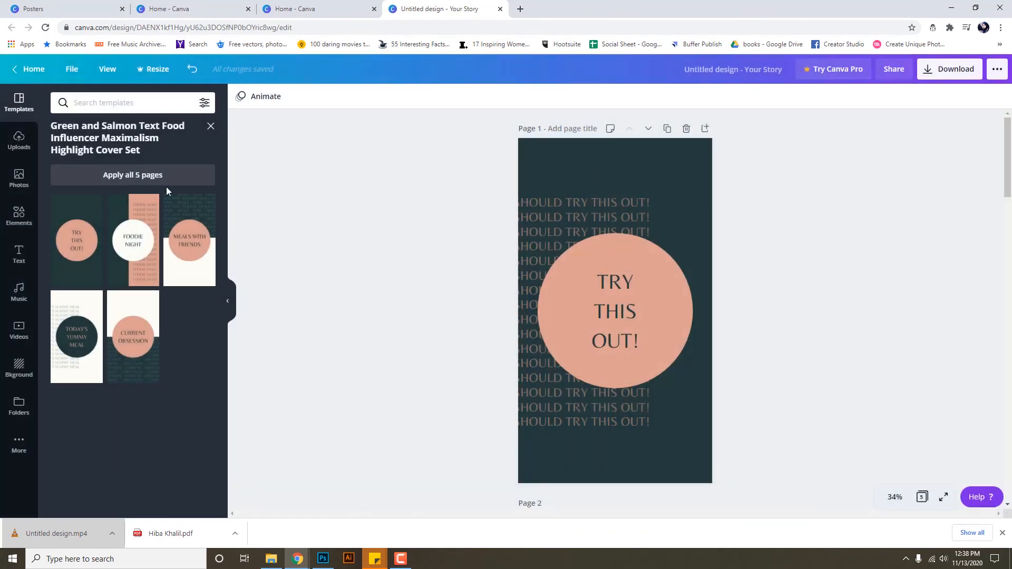
{"action": "left_click", "coordinate": [210, 128]}
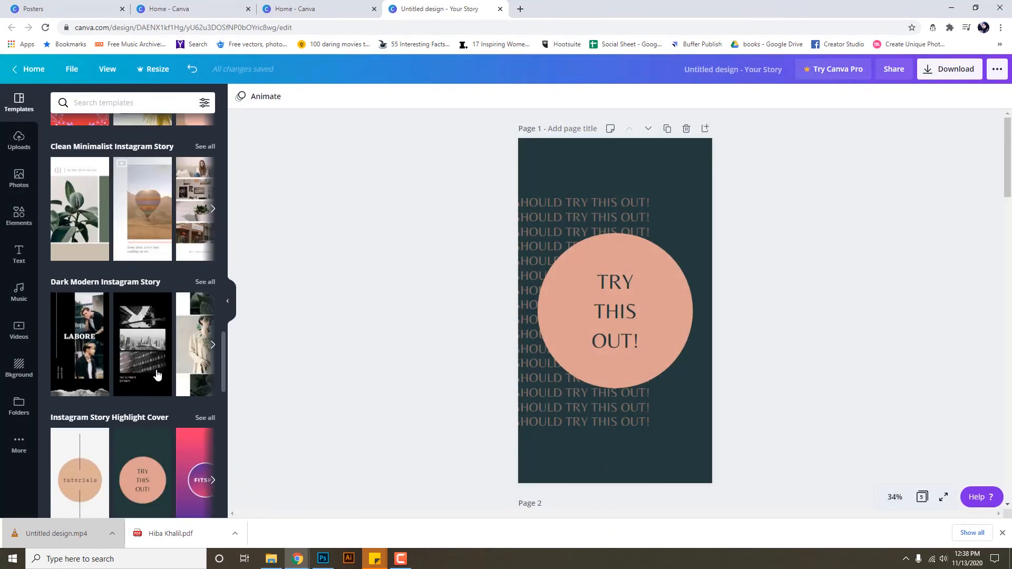
{"action": "scroll", "coordinate": [170, 362], "scroll_direction": "down", "scroll_amount": 2}
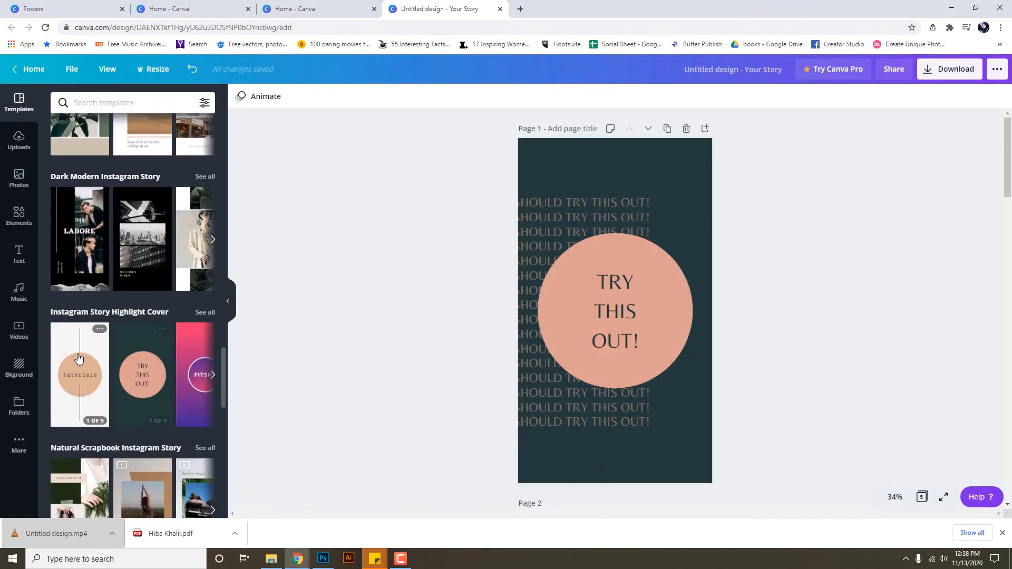
{"action": "left_click", "coordinate": [99, 329]}
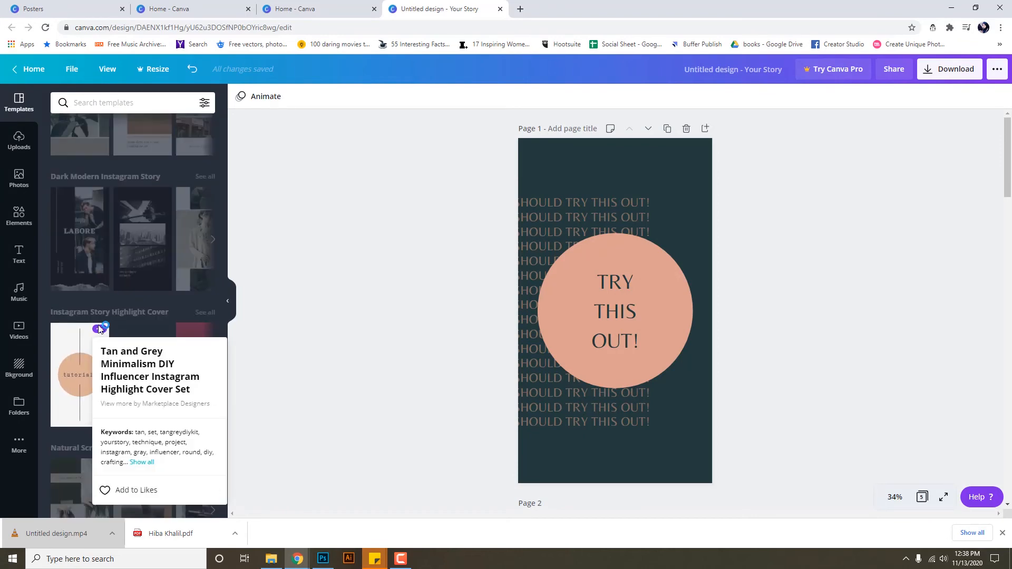
{"action": "left_click", "coordinate": [99, 329]}
{"action": "scroll", "coordinate": [190, 372], "scroll_direction": "down", "scroll_amount": 3}
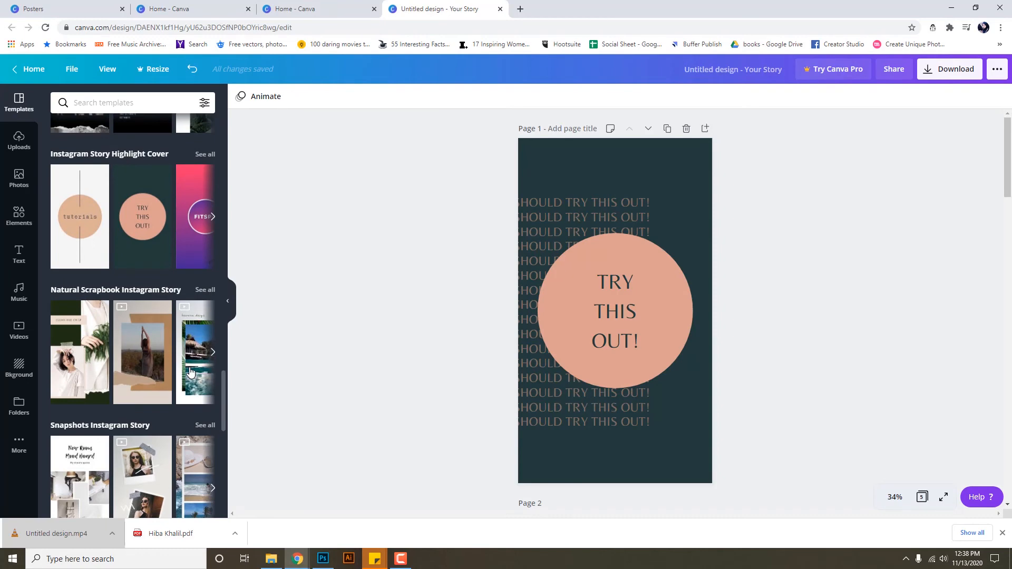
{"action": "scroll", "coordinate": [191, 372], "scroll_direction": "down", "scroll_amount": 2}
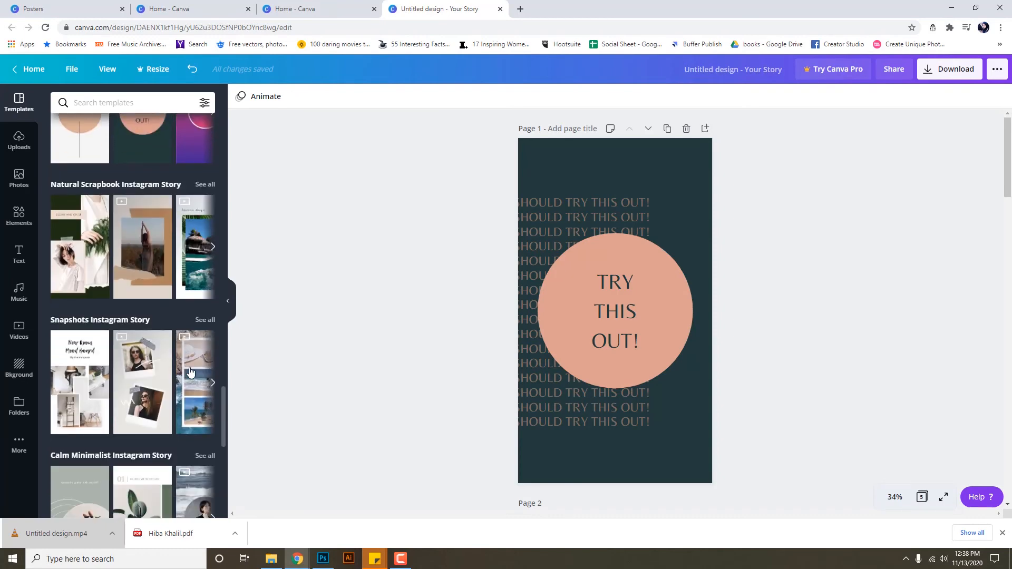
{"action": "scroll", "coordinate": [191, 372], "scroll_direction": "down", "scroll_amount": 3}
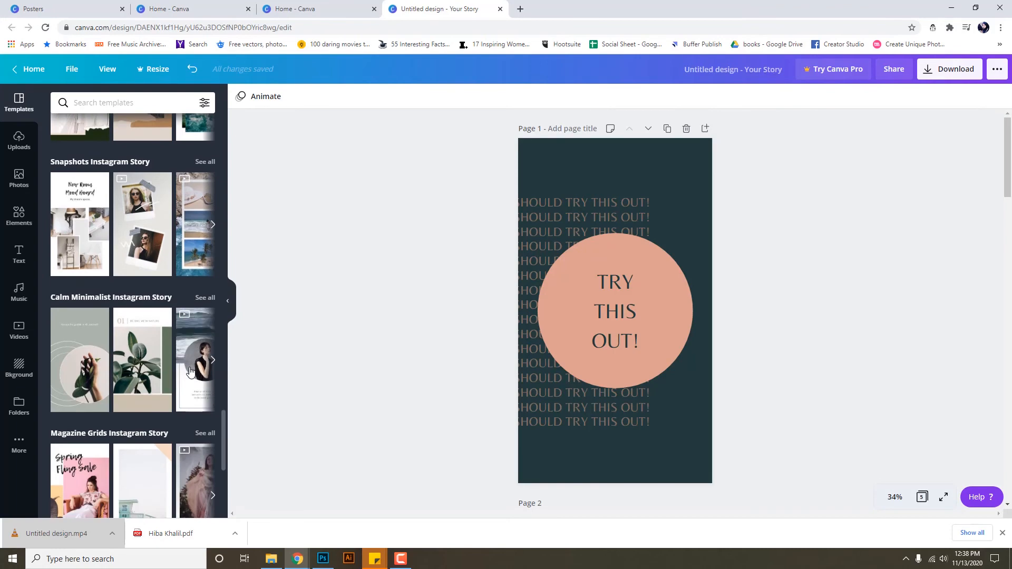
{"action": "scroll", "coordinate": [191, 372], "scroll_direction": "up", "scroll_amount": 5}
Page through Magazine Grids templates and open the eight-page Cream Spring Flower Instagram Story set.
{"action": "left_click", "coordinate": [205, 103]}
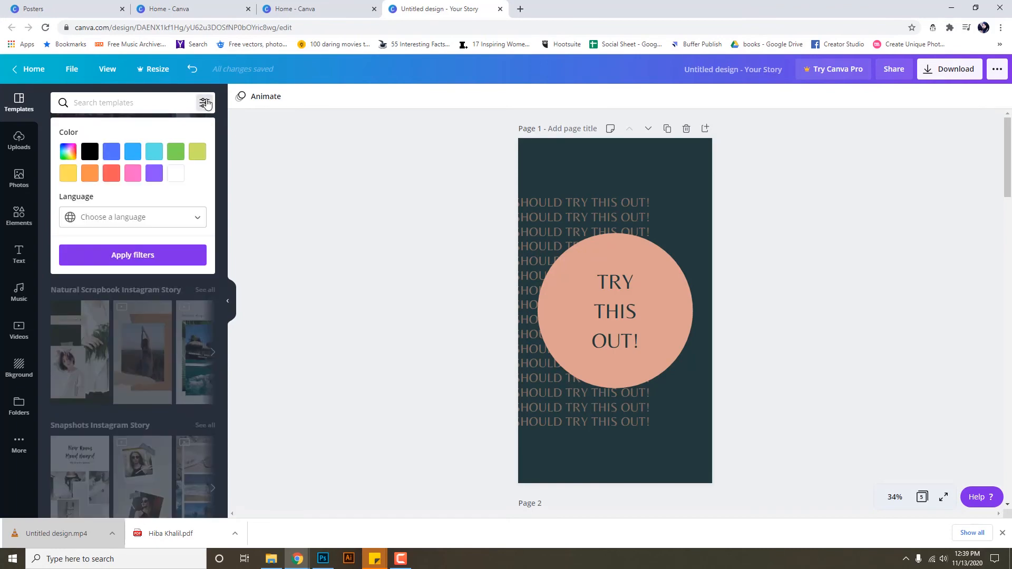
{"action": "left_click", "coordinate": [205, 103]}
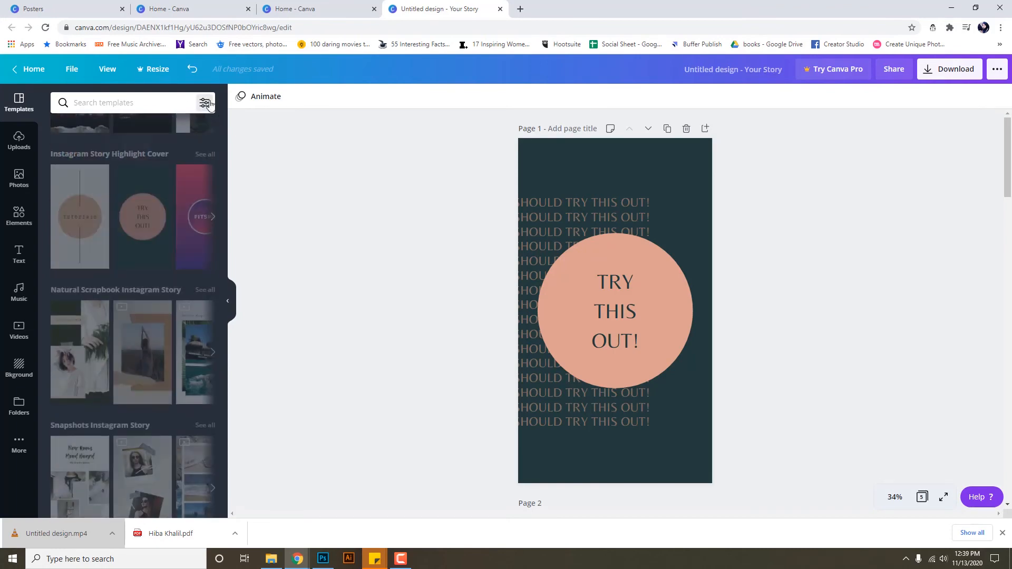
{"action": "scroll", "coordinate": [142, 344], "scroll_direction": "down", "scroll_amount": 4}
{"action": "scroll", "coordinate": [141, 344], "scroll_direction": "down", "scroll_amount": 4}
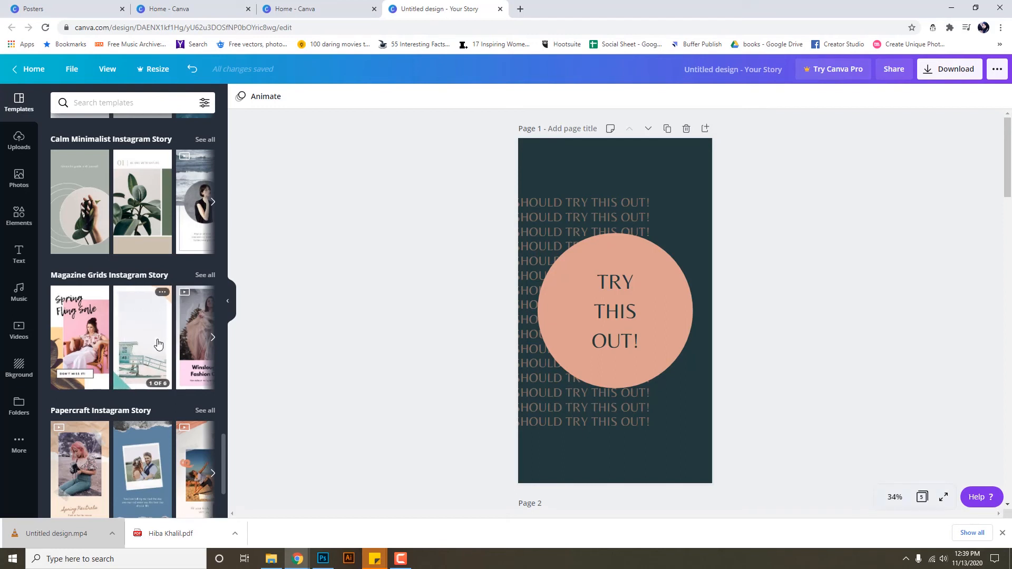
{"action": "left_click", "coordinate": [213, 339]}
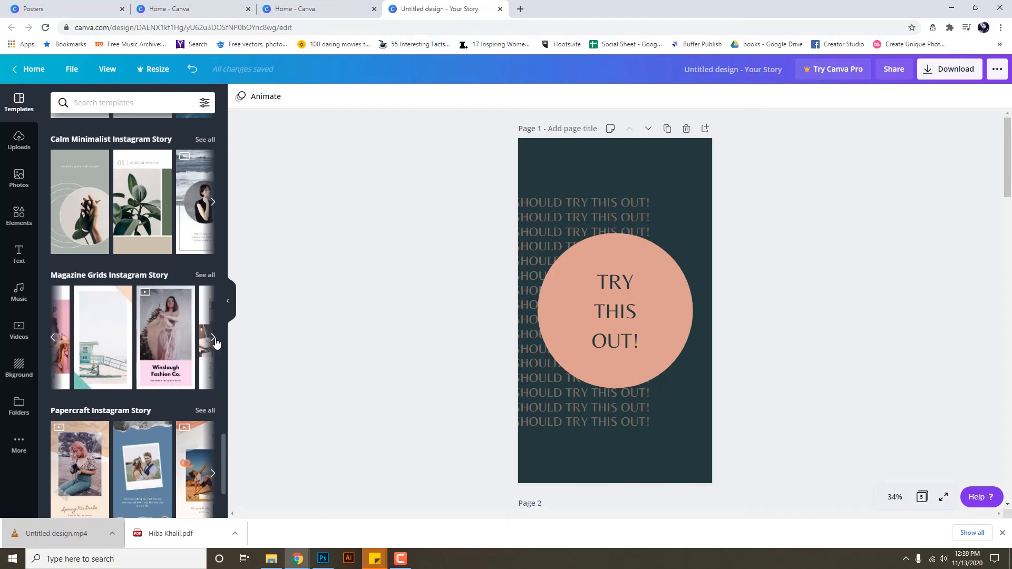
{"action": "left_click", "coordinate": [213, 338]}
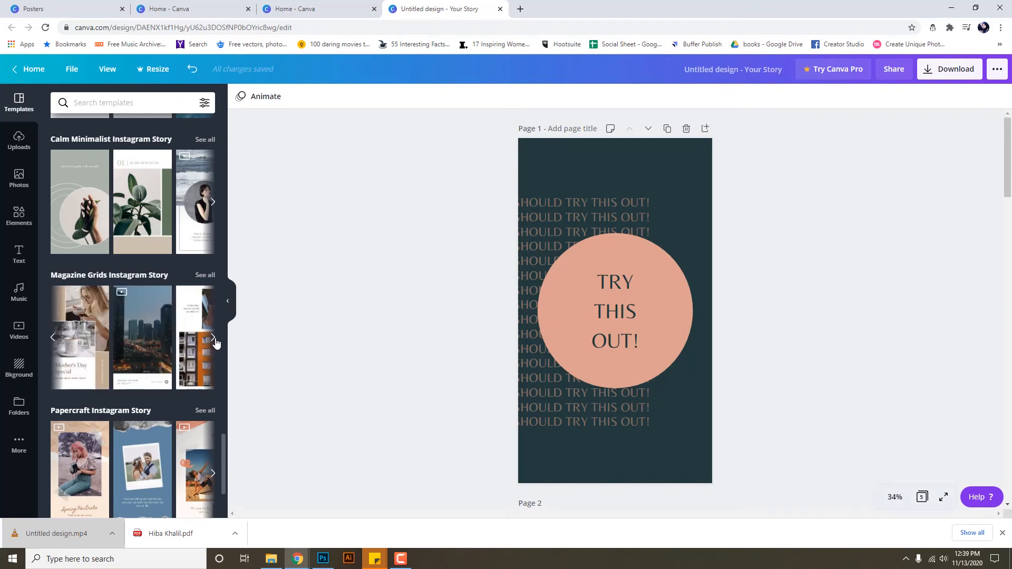
{"action": "left_click", "coordinate": [214, 338]}
{"action": "scroll", "coordinate": [170, 357], "scroll_direction": "down", "scroll_amount": 3}
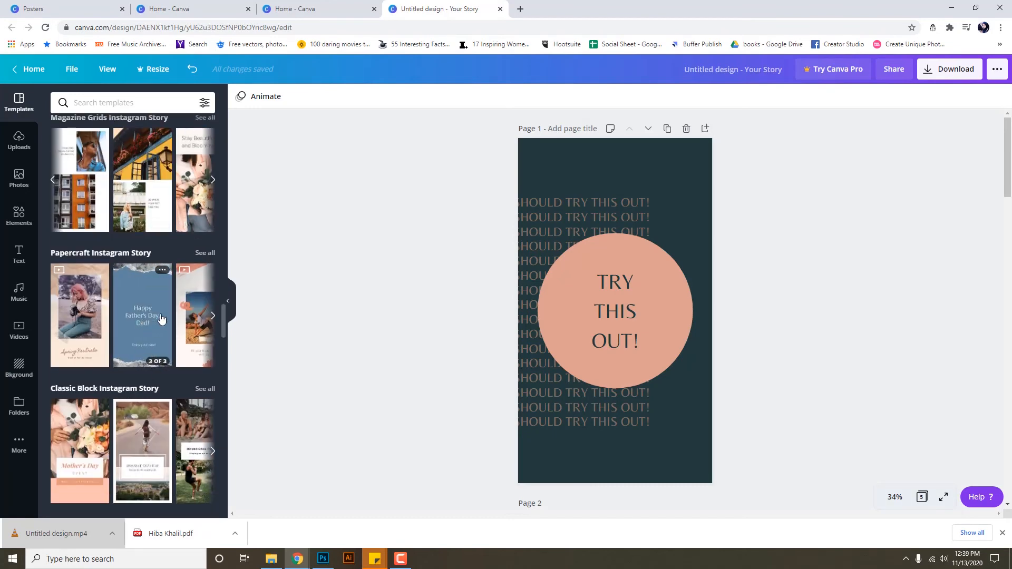
{"action": "left_click", "coordinate": [73, 323]}
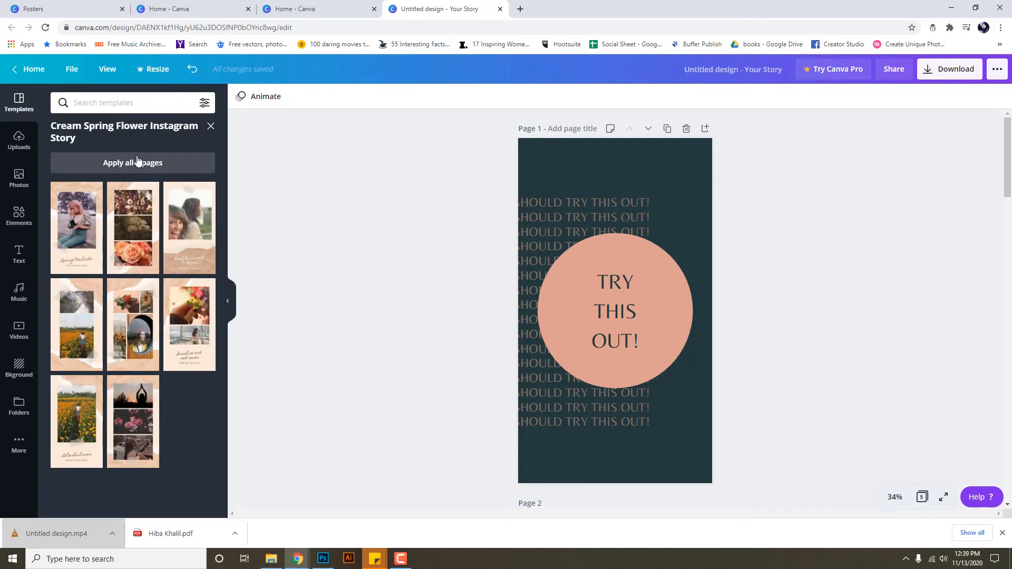
Try the floral collage and round-window pages, then apply the Spring Neutrals page to page 1.
{"action": "left_click", "coordinate": [133, 228]}
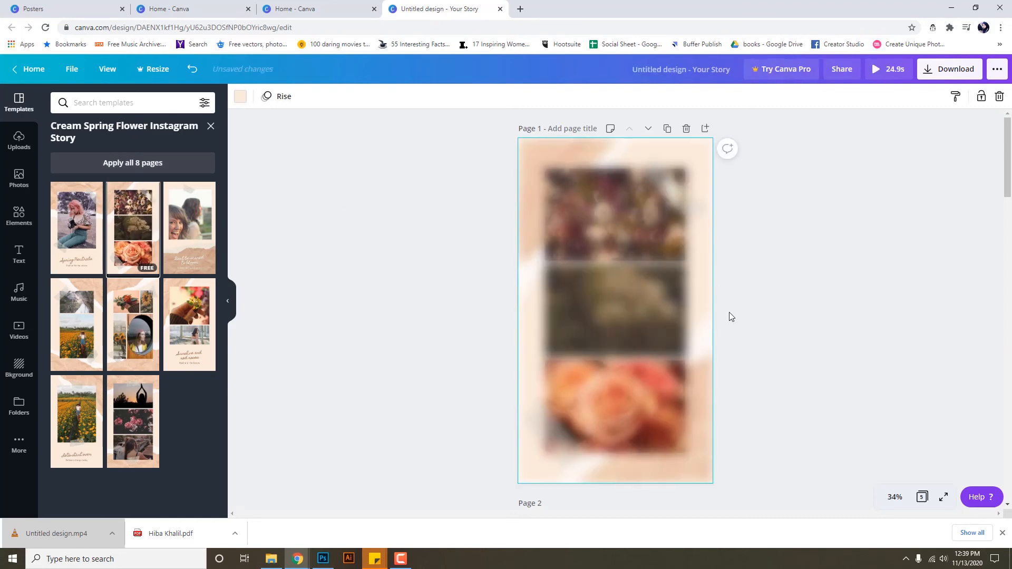
{"action": "left_click", "coordinate": [626, 322]}
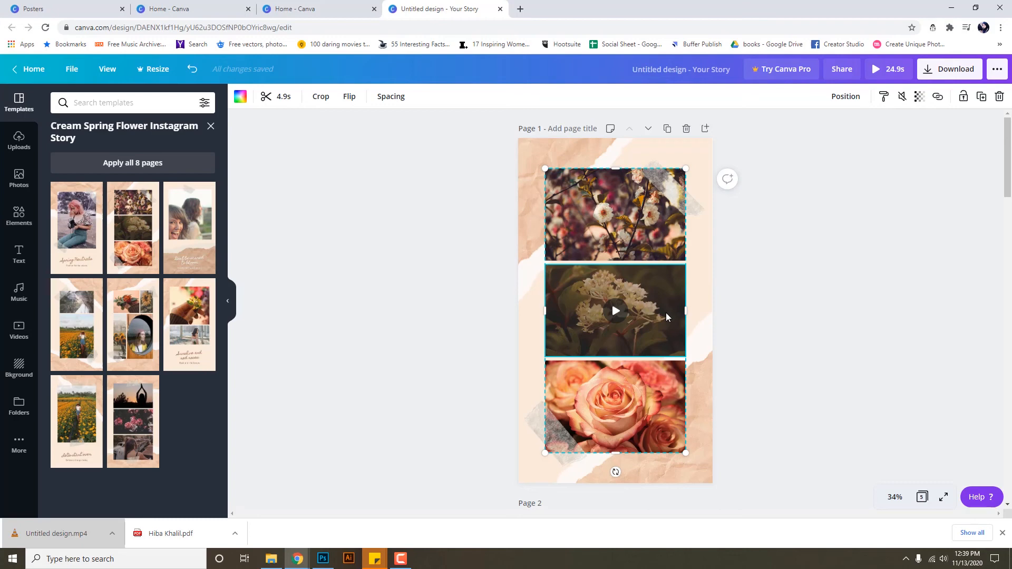
{"action": "left_click", "coordinate": [125, 333]}
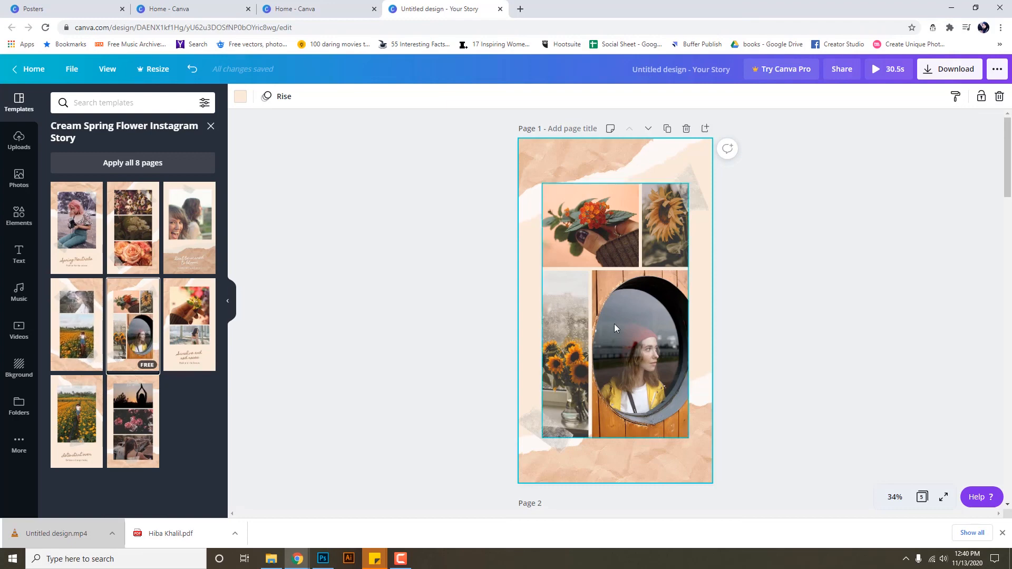
{"action": "left_click", "coordinate": [94, 255]}
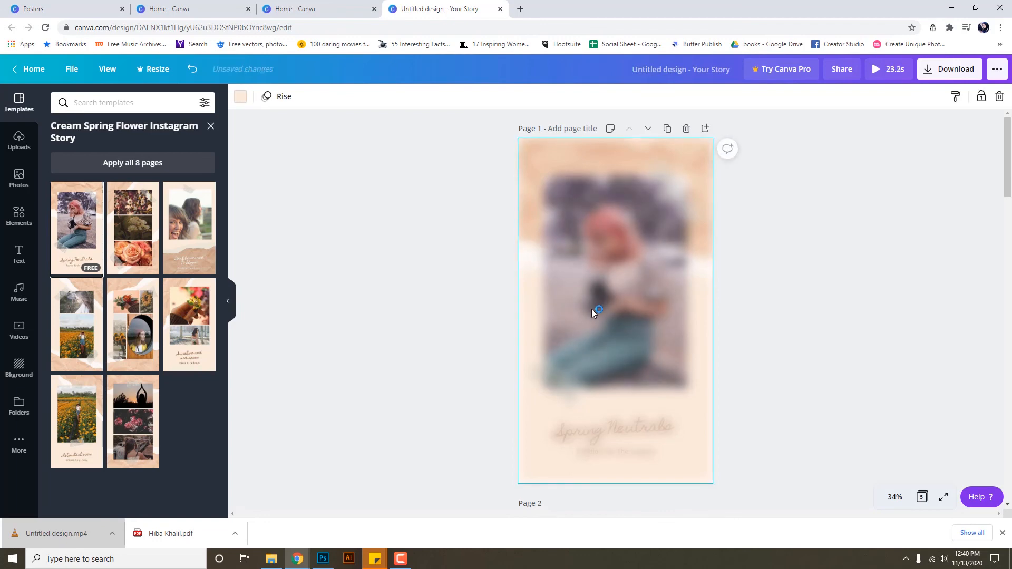
Upload the one-minute video from the device and drop it into the Spring Neutrals frame.
{"action": "left_click", "coordinate": [626, 305]}
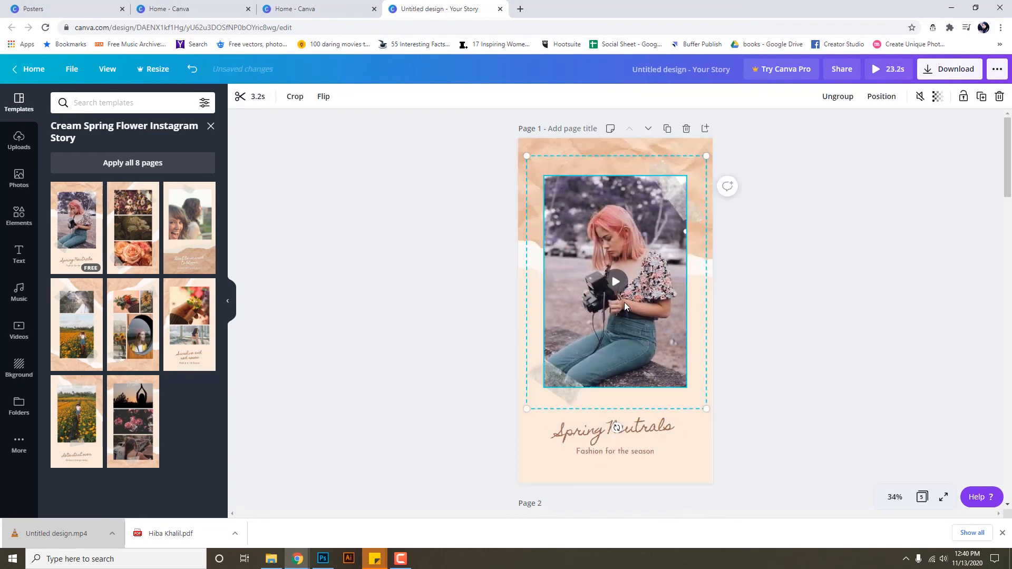
{"action": "left_click", "coordinate": [17, 148]}
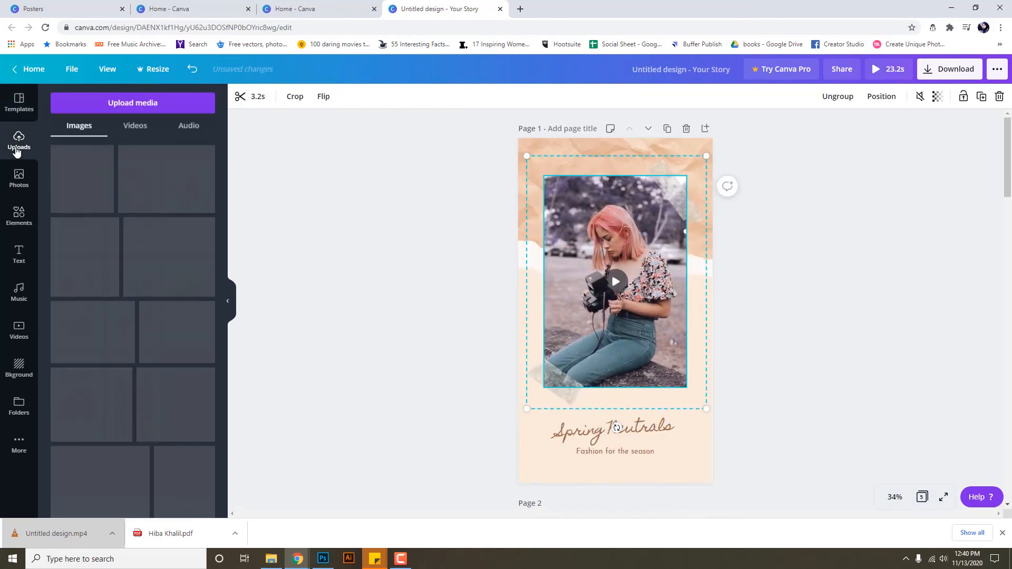
{"action": "left_click", "coordinate": [277, 562]}
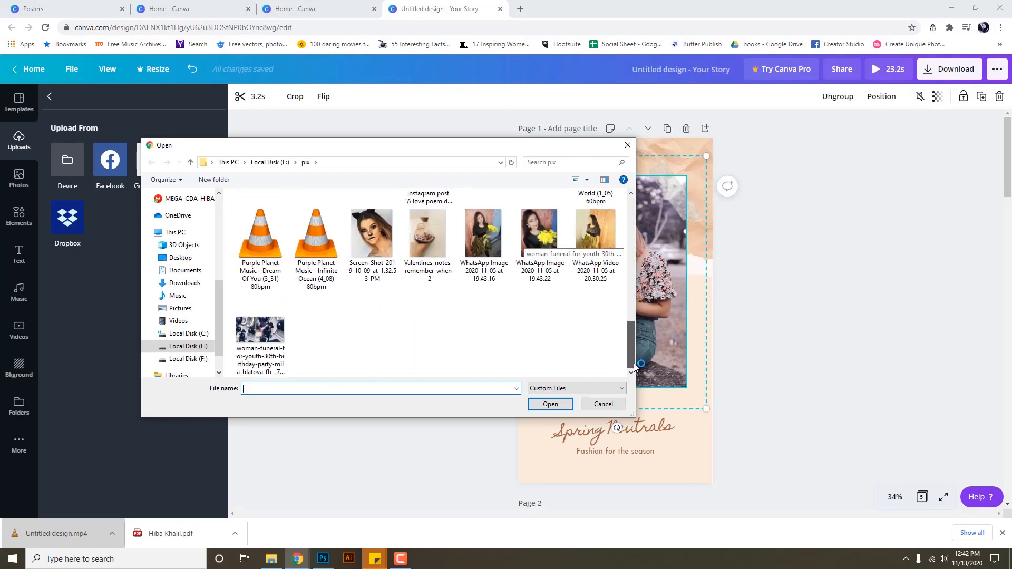
{"action": "scroll", "coordinate": [311, 286], "scroll_direction": "up", "scroll_amount": 3}
{"action": "left_click", "coordinate": [453, 298]}
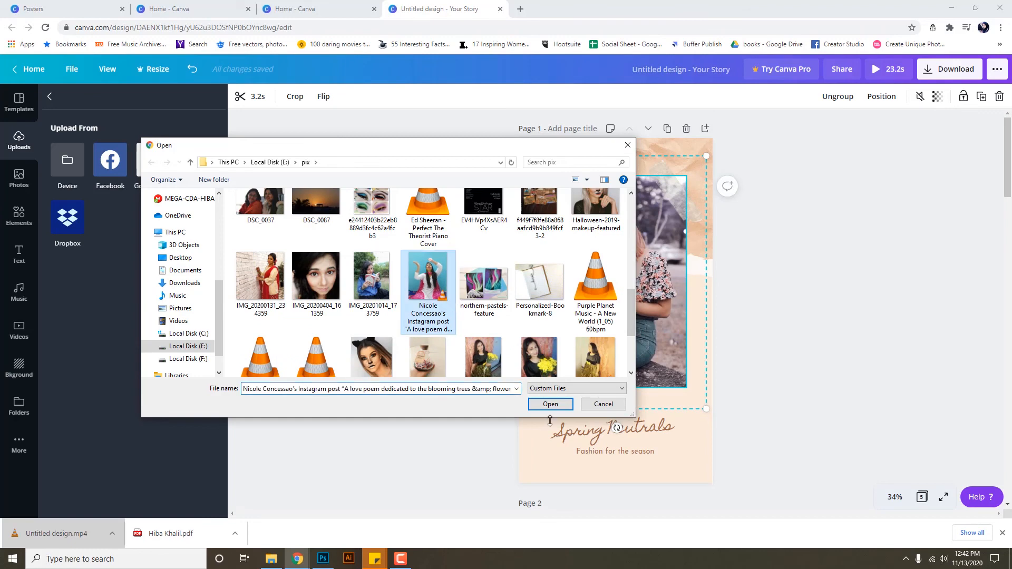
{"action": "left_click", "coordinate": [550, 403]}
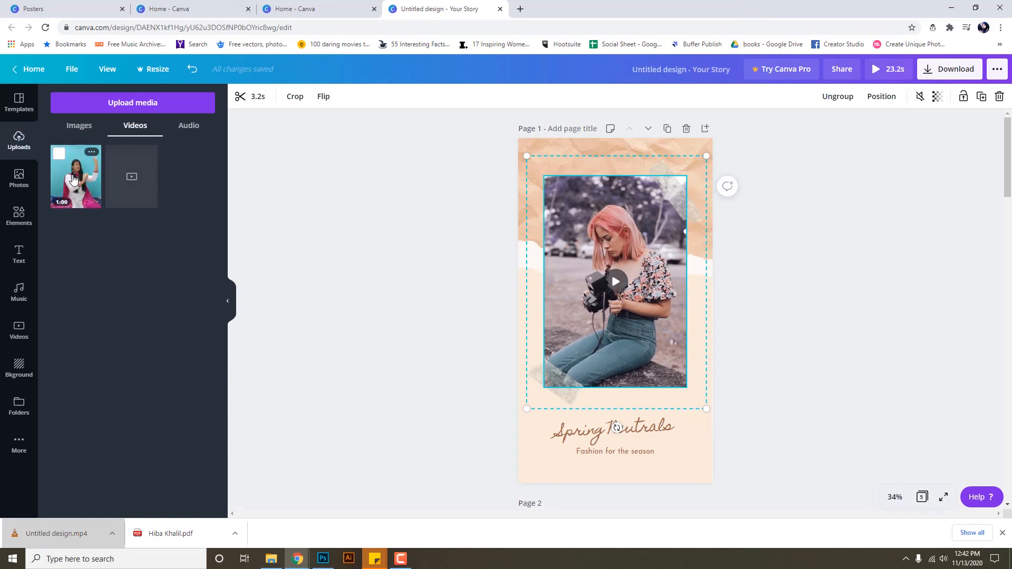
{"action": "left_click_drag", "start_coordinate": [72, 180], "coordinate": [619, 281]}
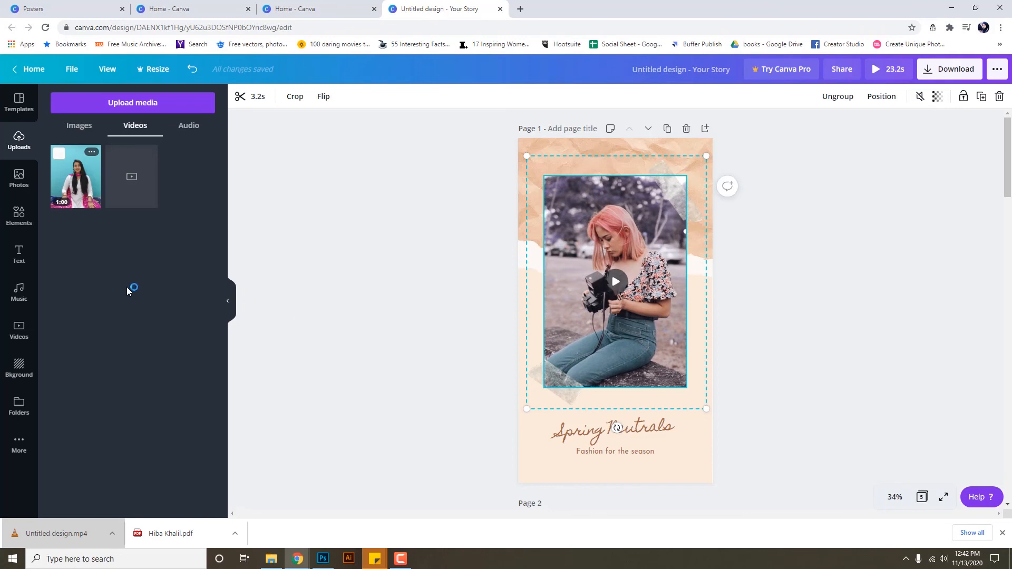
{"action": "left_click_drag", "start_coordinate": [74, 179], "coordinate": [600, 268]}
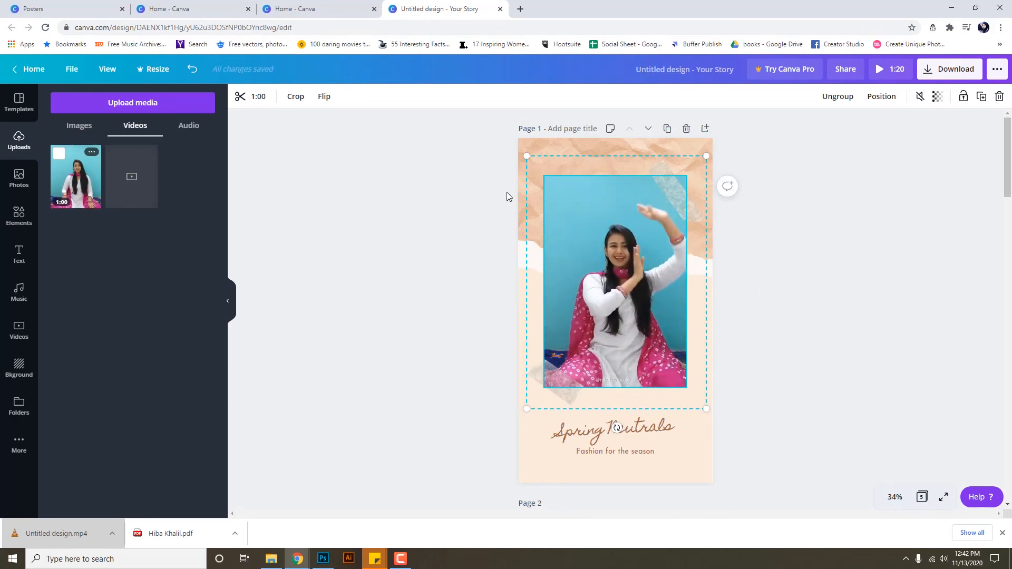
Play the Spring Neutrals story video, then bring up MP4 Video download for all 5 pages.
{"action": "mouse_move", "coordinate": [677, 357]}
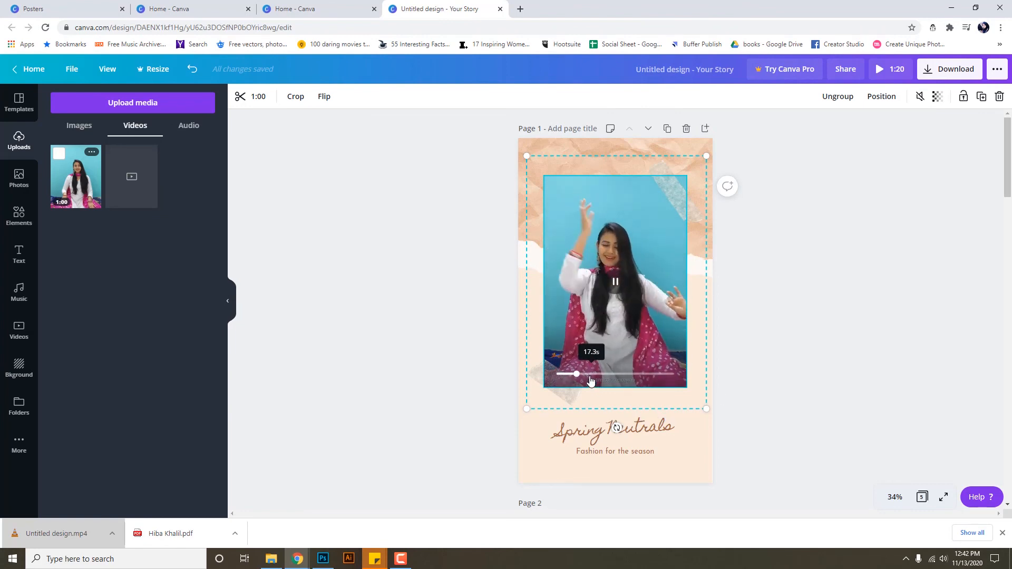
{"action": "left_click", "coordinate": [951, 77]}
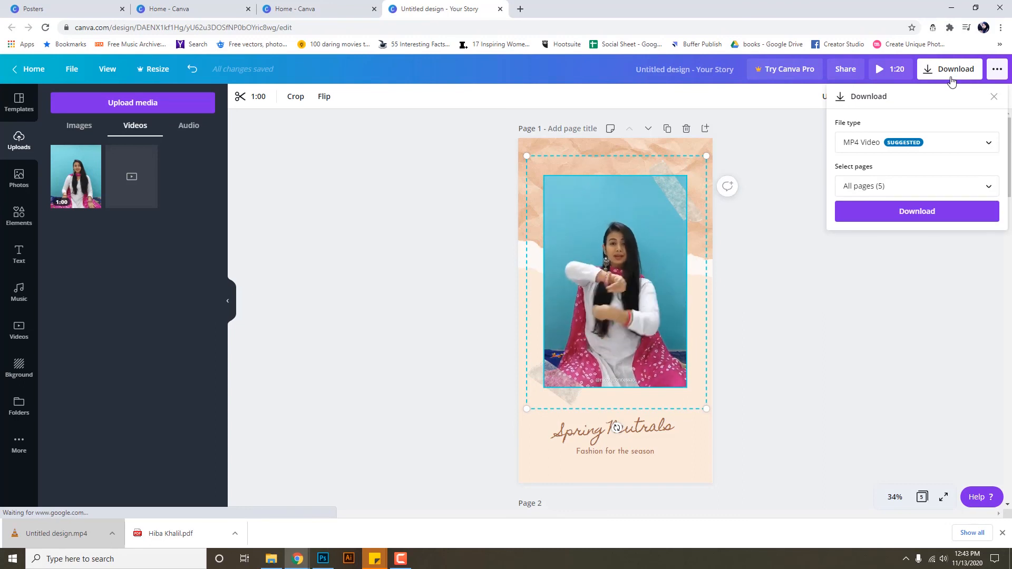
{"action": "left_click", "coordinate": [804, 324]}
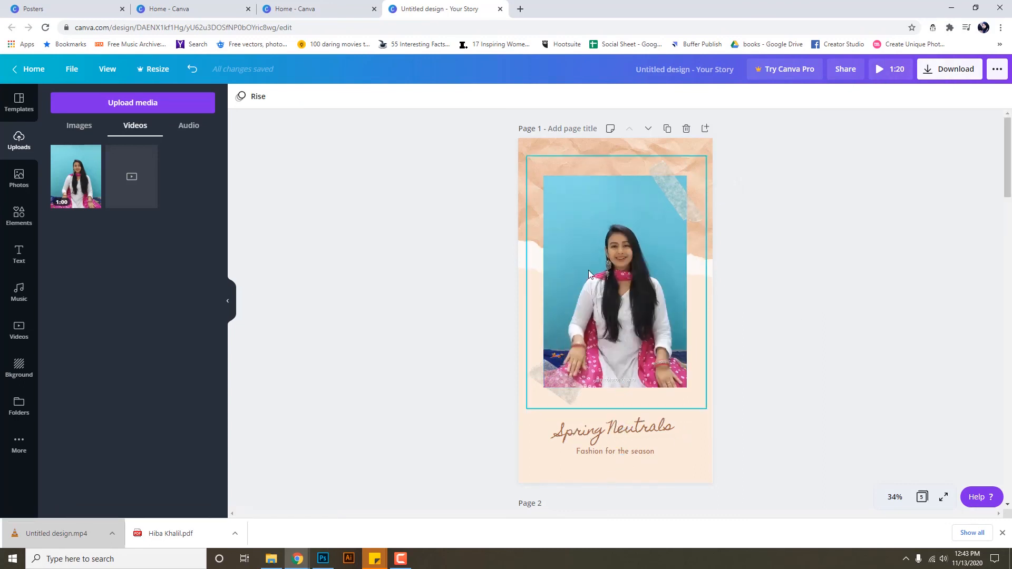
{"action": "left_click", "coordinate": [620, 310]}
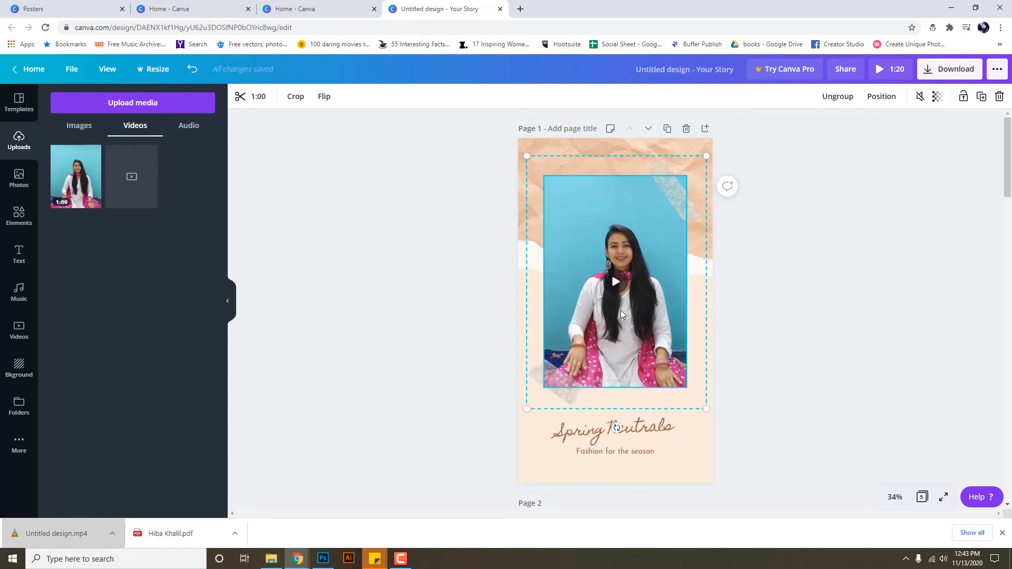
{"action": "left_click", "coordinate": [617, 283]}
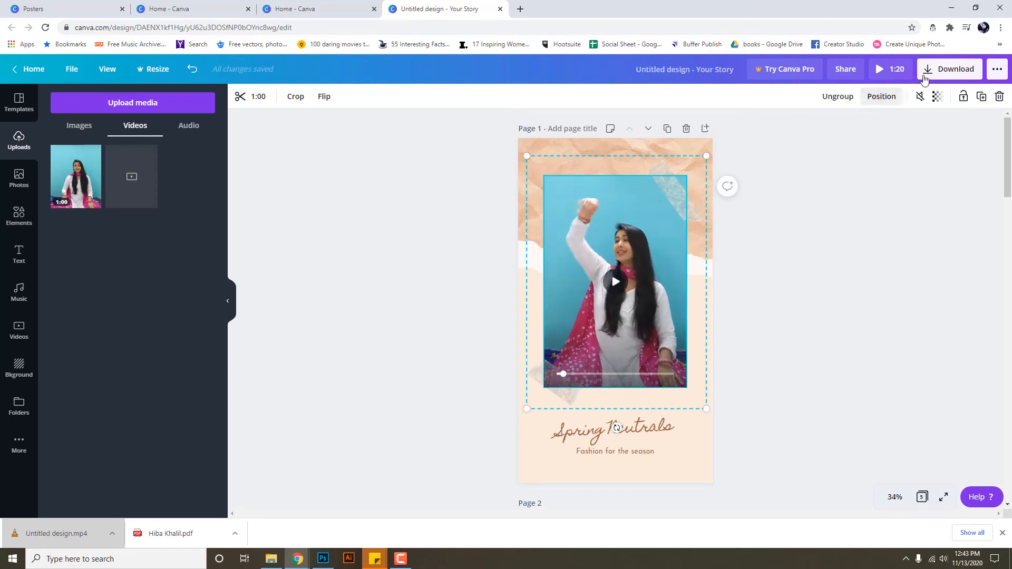
{"action": "left_click", "coordinate": [952, 69]}
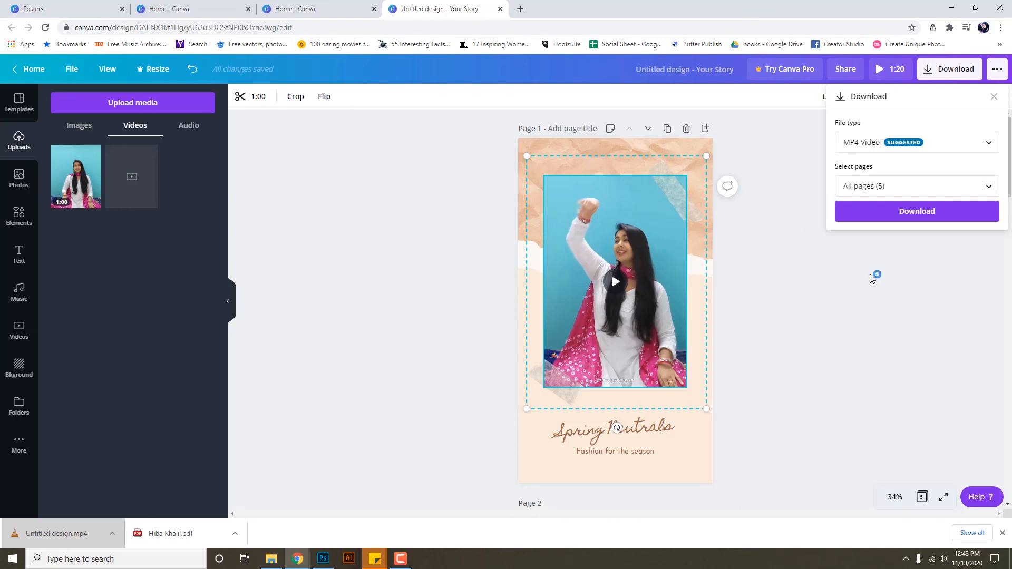
Go back to the Canva home page and scroll the design-types carousel twice to the right.
{"action": "left_click", "coordinate": [34, 70]}
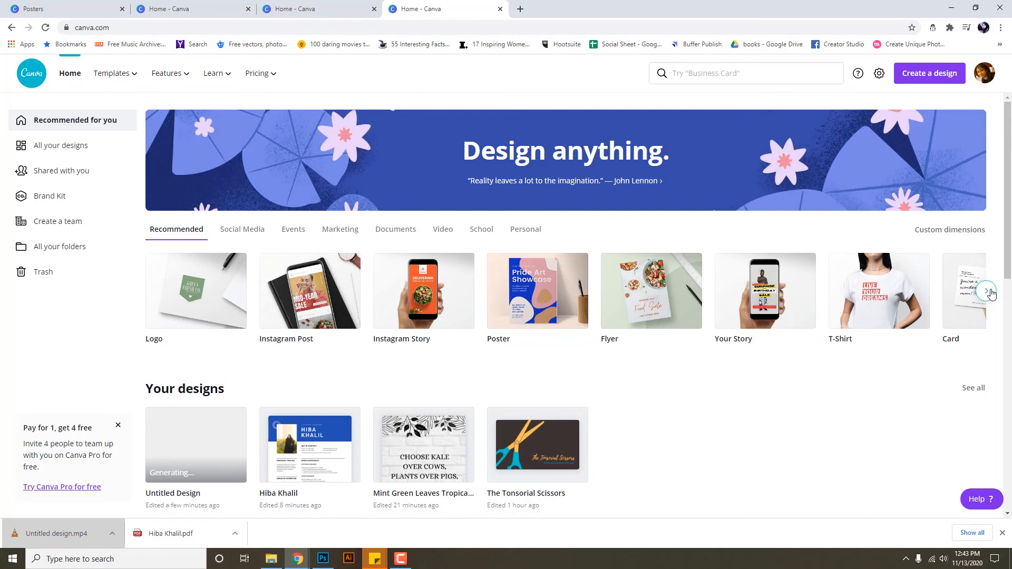
{"action": "left_click", "coordinate": [986, 292]}
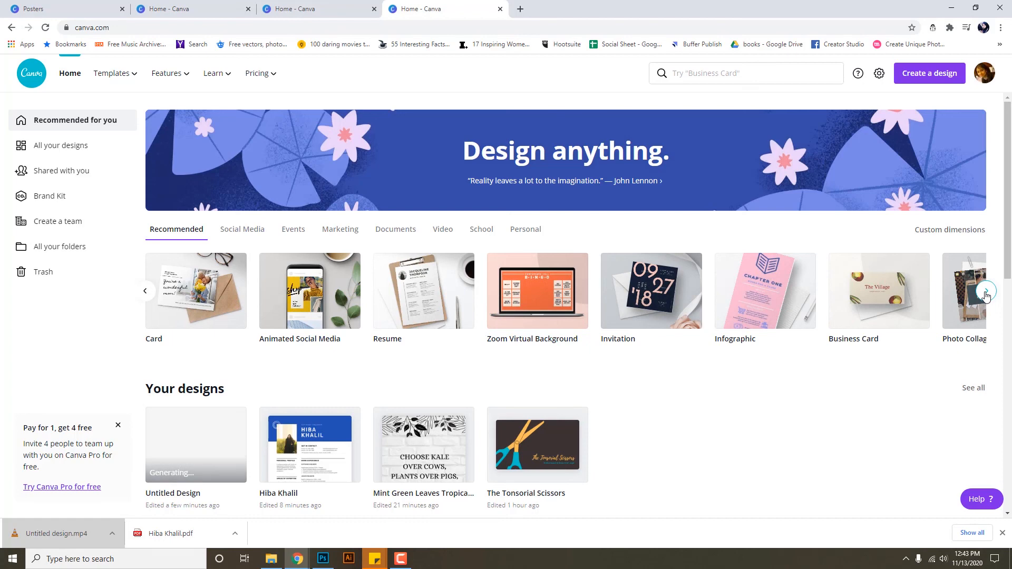
{"action": "left_click", "coordinate": [986, 293]}
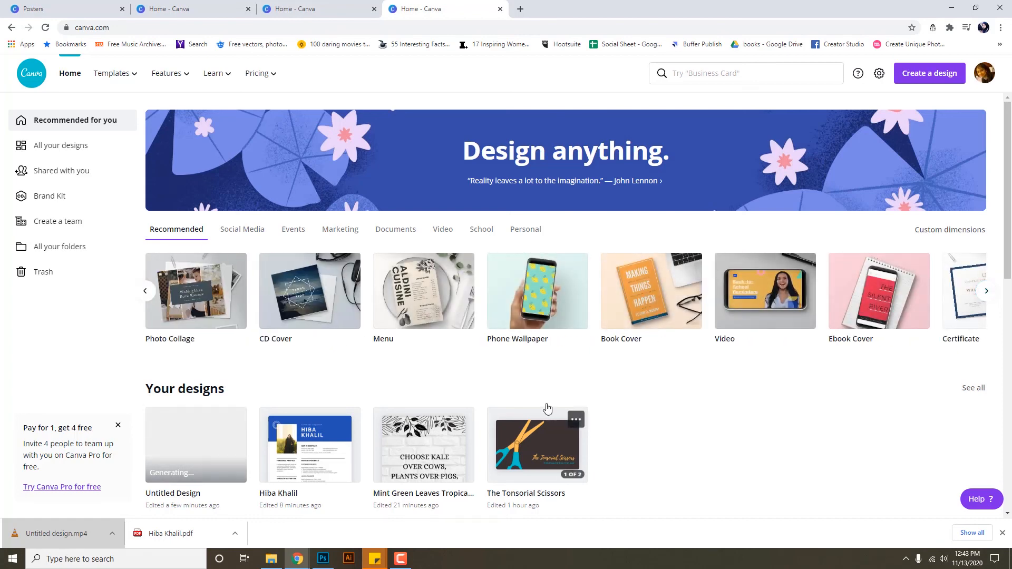